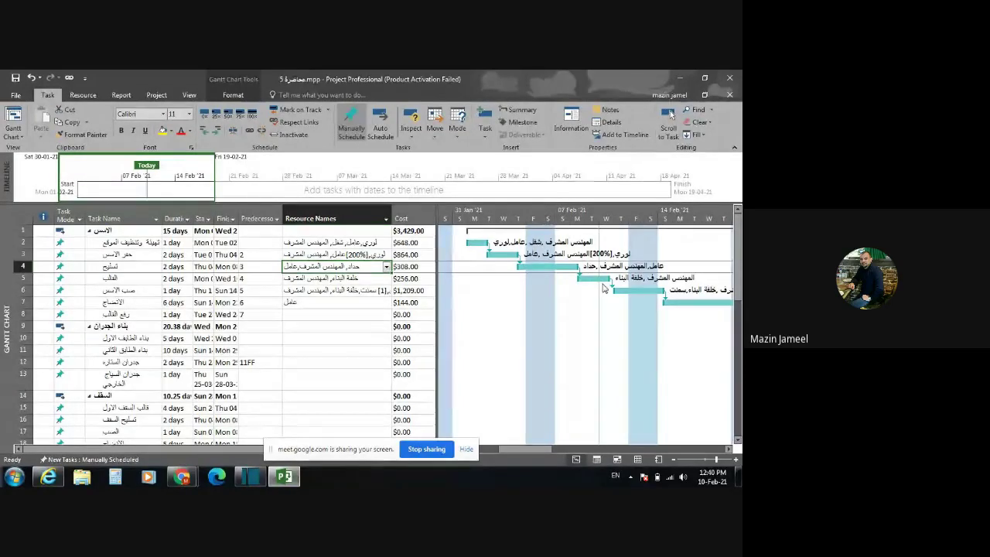
Format the Gantt chart's Current Date gridline as a finely dashed red line.
{"action": "mouse_move", "coordinate": [597, 276]}
{"action": "right_click", "coordinate": [504, 319]}
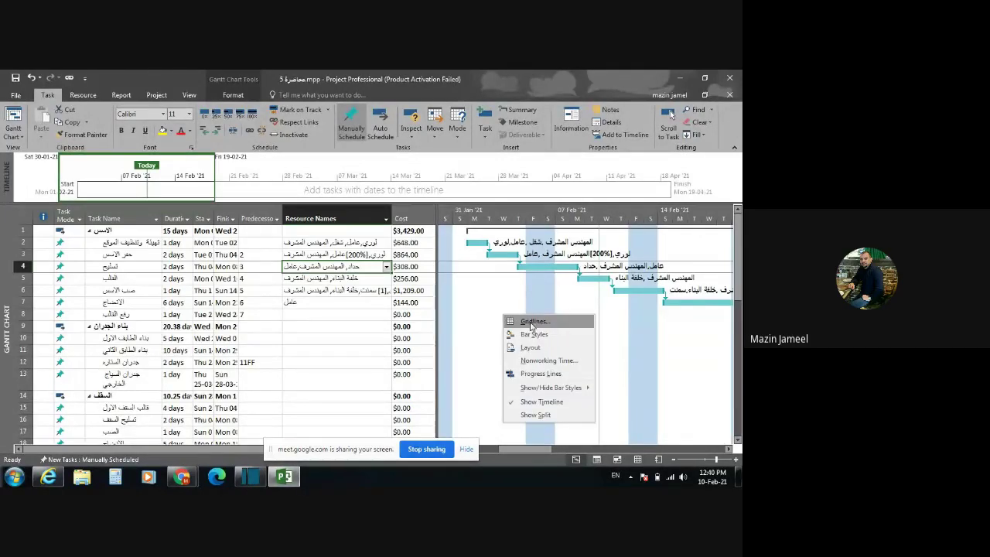
{"action": "left_click", "coordinate": [531, 322]}
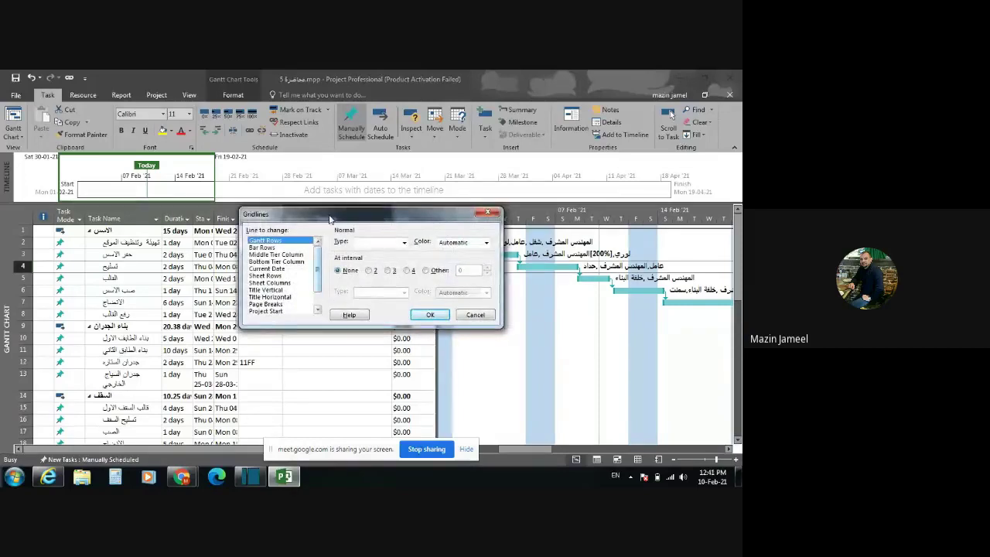
{"action": "left_click_drag", "start_coordinate": [328, 219], "coordinate": [459, 227]}
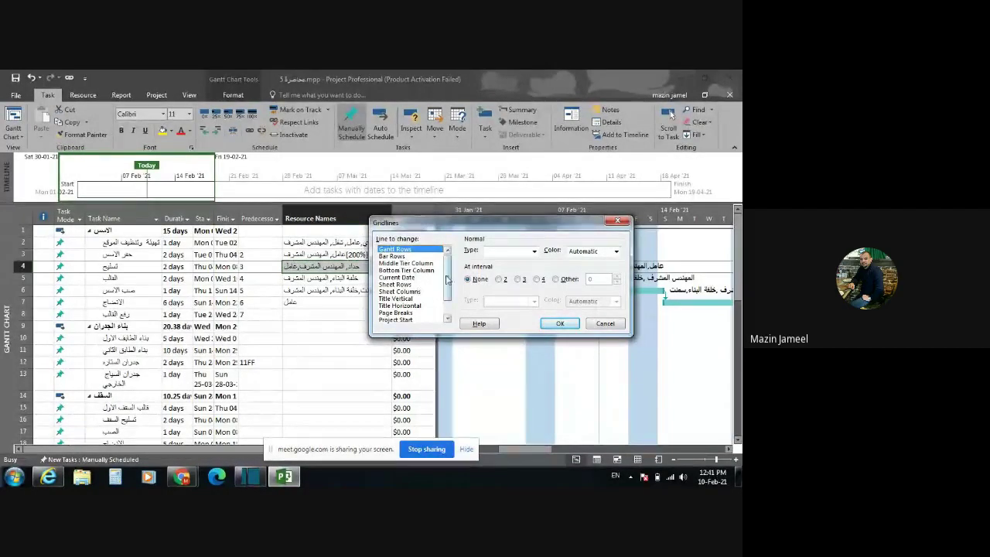
{"action": "left_click_drag", "start_coordinate": [446, 279], "coordinate": [449, 304]}
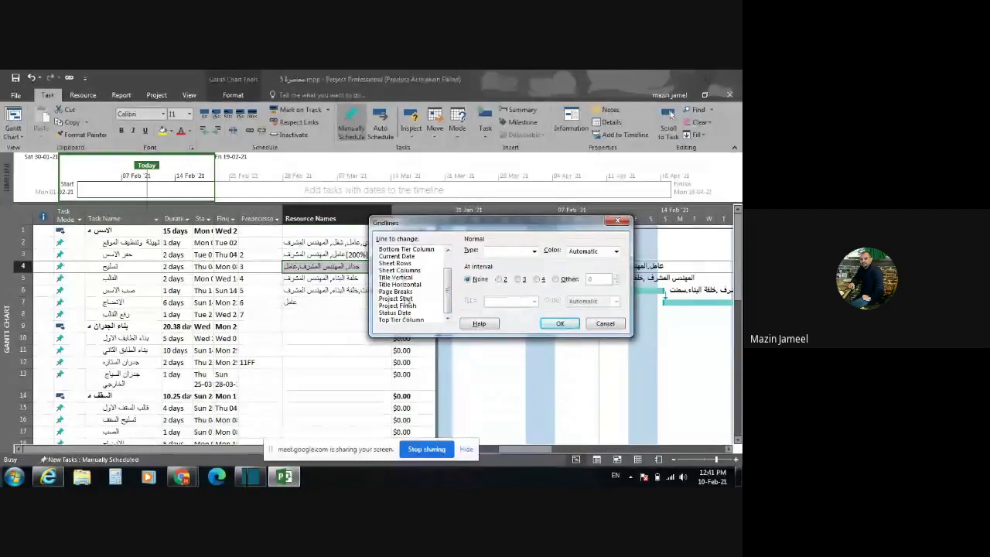
{"action": "left_click", "coordinate": [402, 256]}
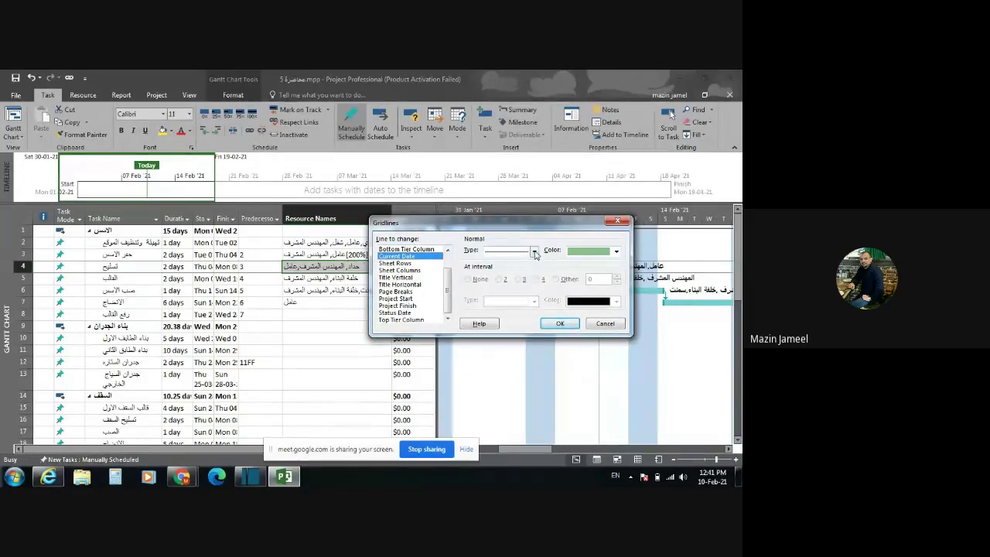
{"action": "left_click", "coordinate": [533, 250]}
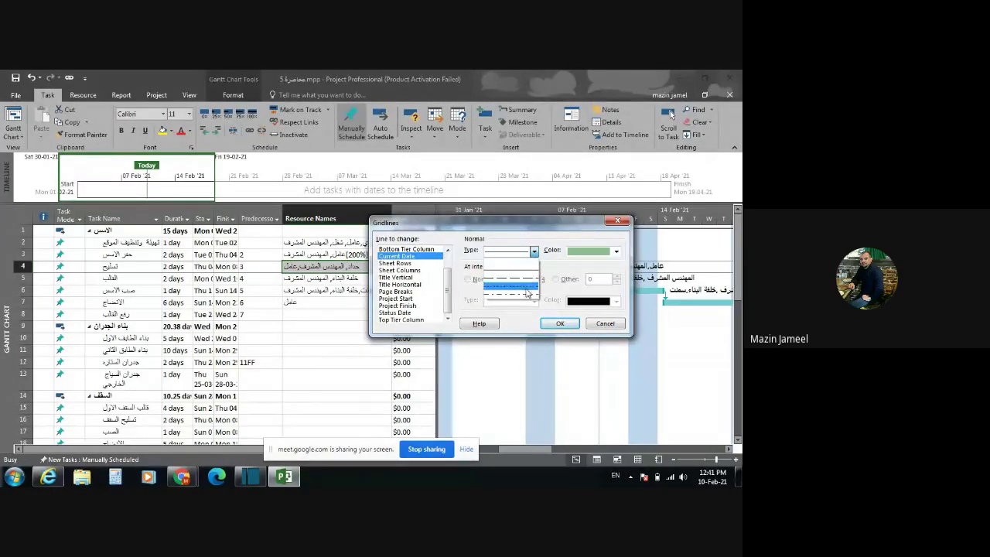
{"action": "left_click", "coordinate": [526, 289]}
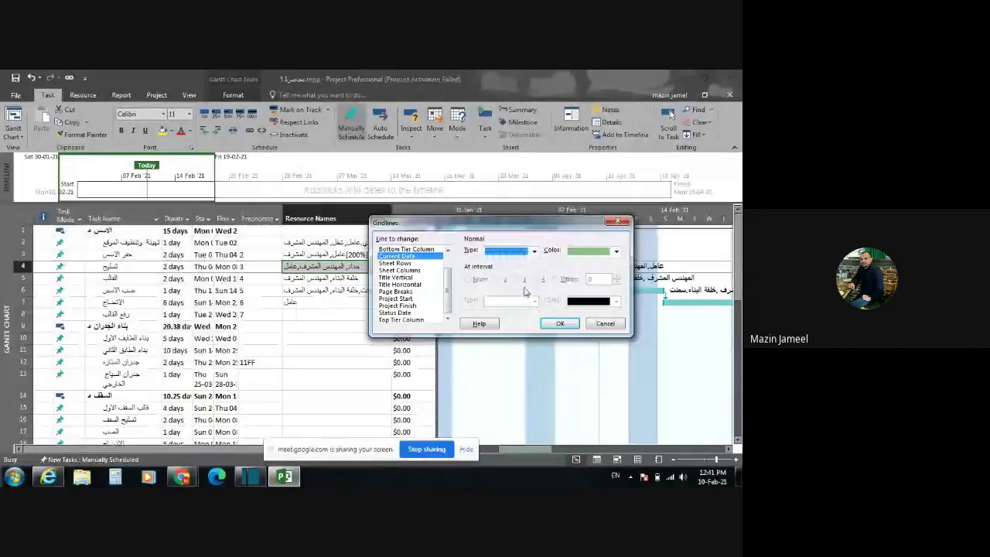
{"action": "left_click", "coordinate": [616, 251]}
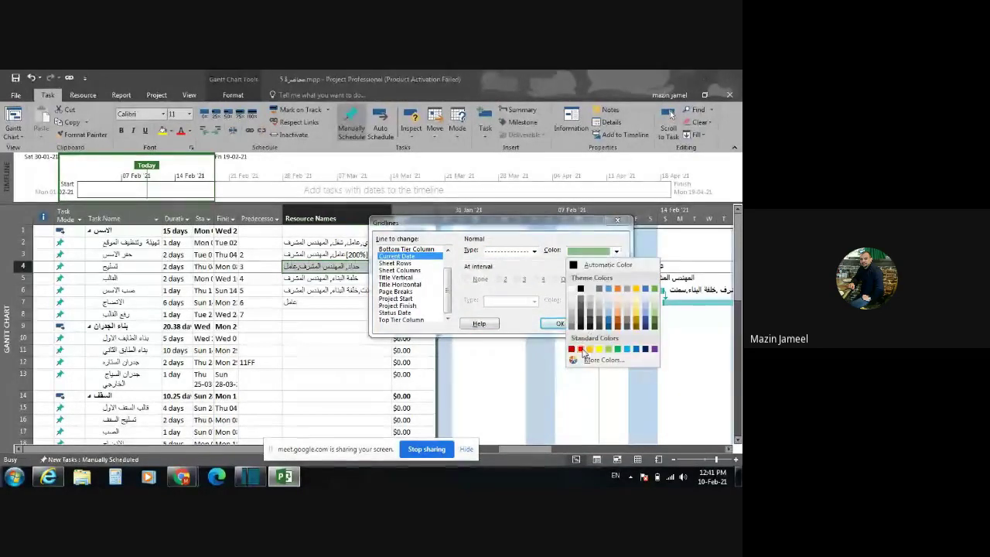
{"action": "left_click", "coordinate": [581, 350]}
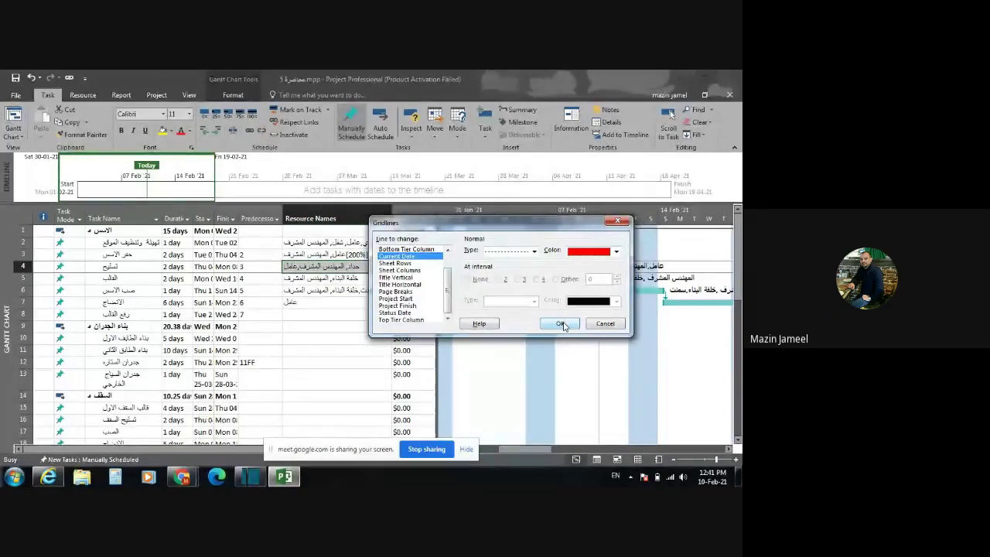
{"action": "left_click", "coordinate": [563, 324]}
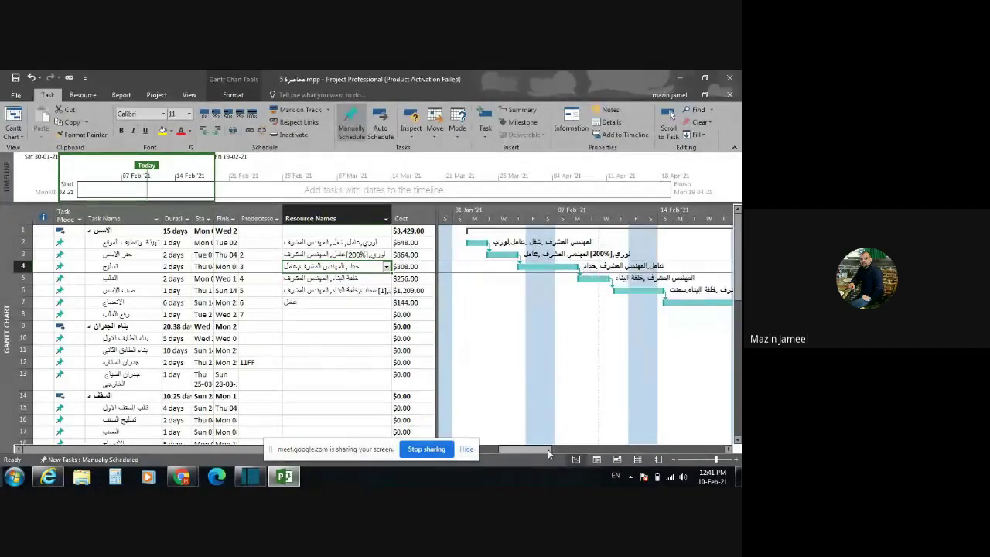
Examine the current date line and the task bars across the project's timescale from February to early April 2021.
{"action": "left_click", "coordinate": [675, 459]}
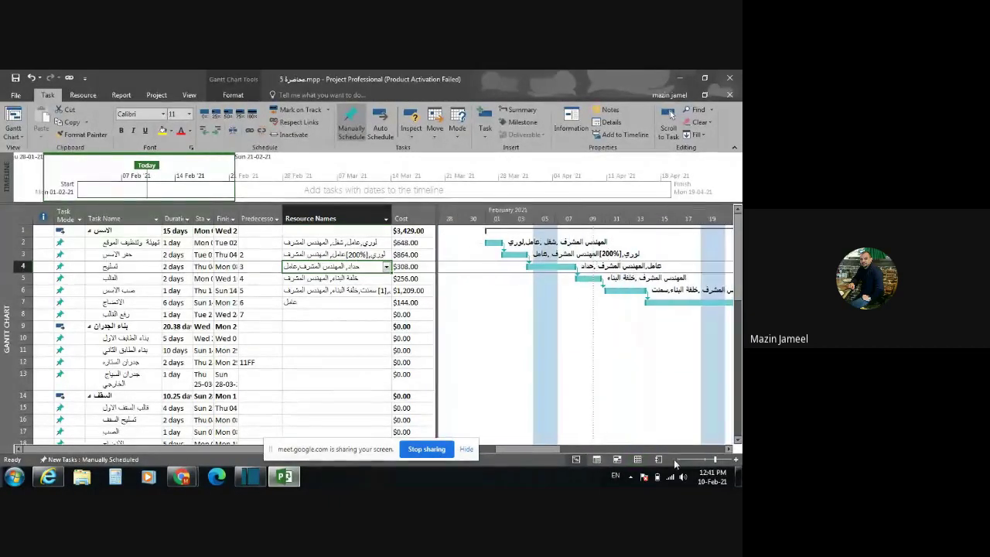
{"action": "left_click", "coordinate": [675, 459]}
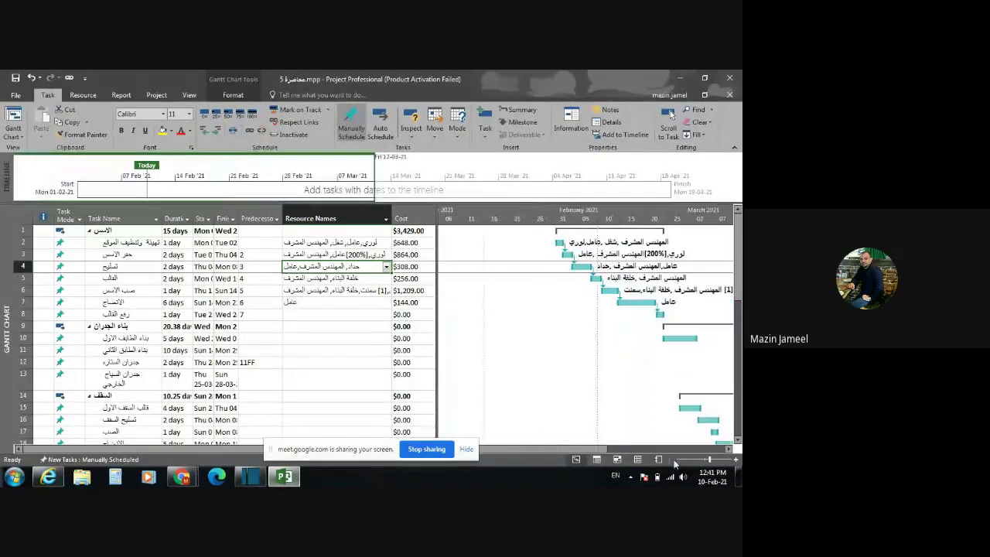
{"action": "left_click", "coordinate": [729, 449]}
{"action": "left_click_drag", "start_coordinate": [729, 448], "coordinate": [727, 447]}
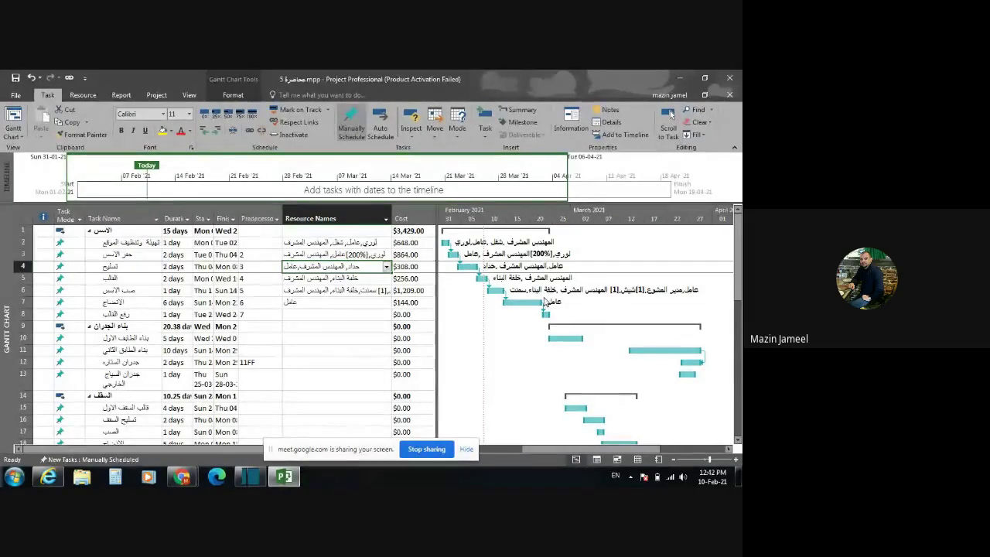
{"action": "left_click", "coordinate": [716, 460]}
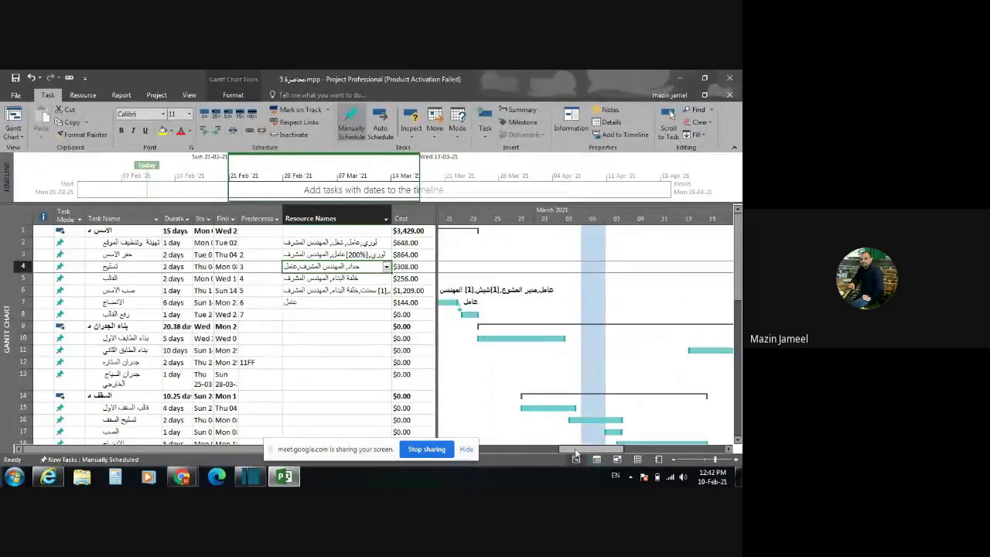
{"action": "left_click_drag", "start_coordinate": [575, 453], "coordinate": [511, 449]}
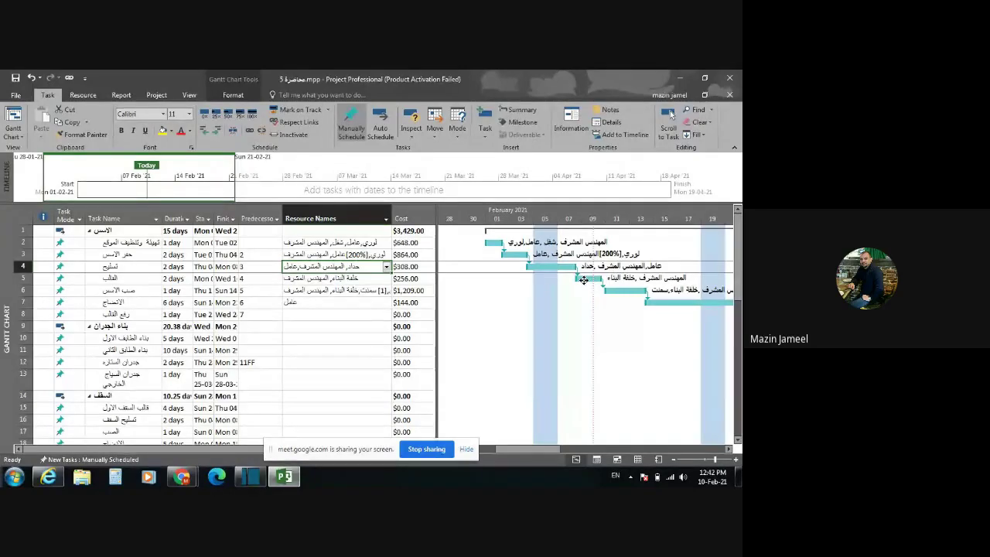
Compare the bars of the foundation tasks in rows 2 to 6 with the current date line.
{"action": "mouse_move", "coordinate": [584, 281]}
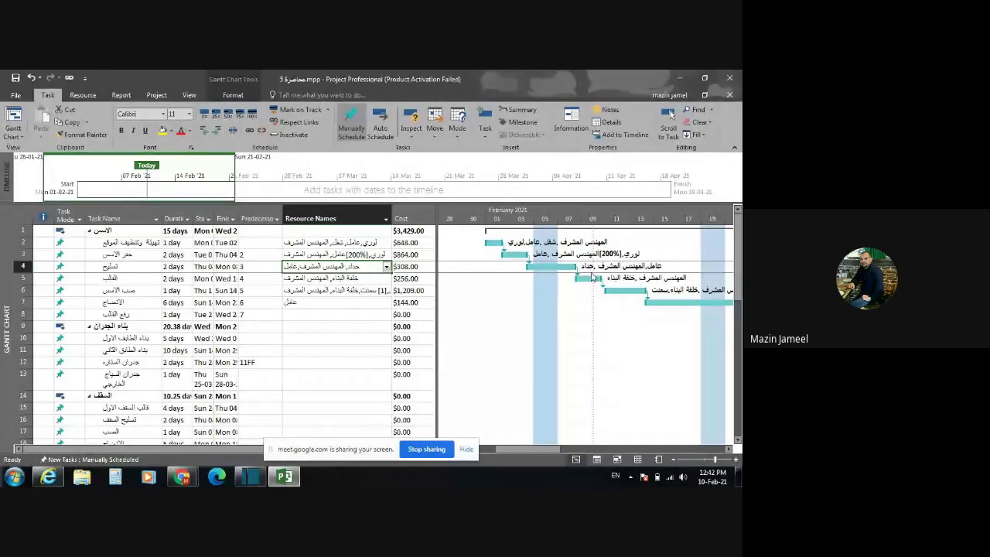
{"action": "left_click", "coordinate": [580, 278]}
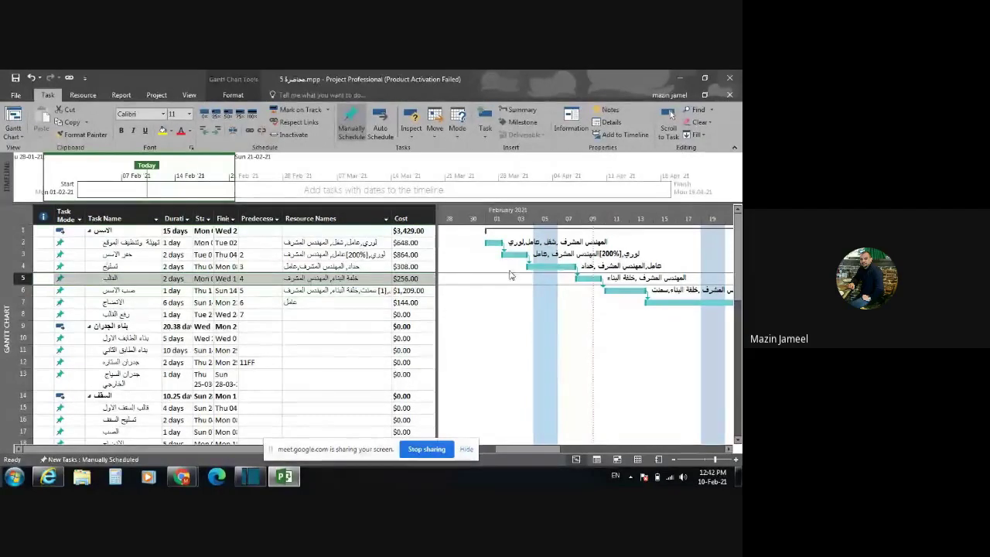
{"action": "left_click", "coordinate": [561, 268]}
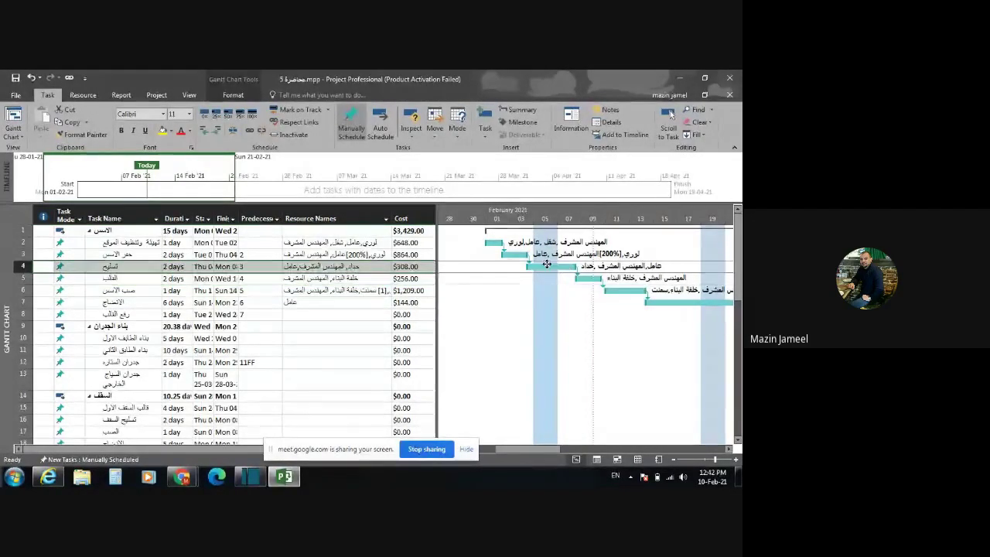
{"action": "left_click", "coordinate": [517, 256]}
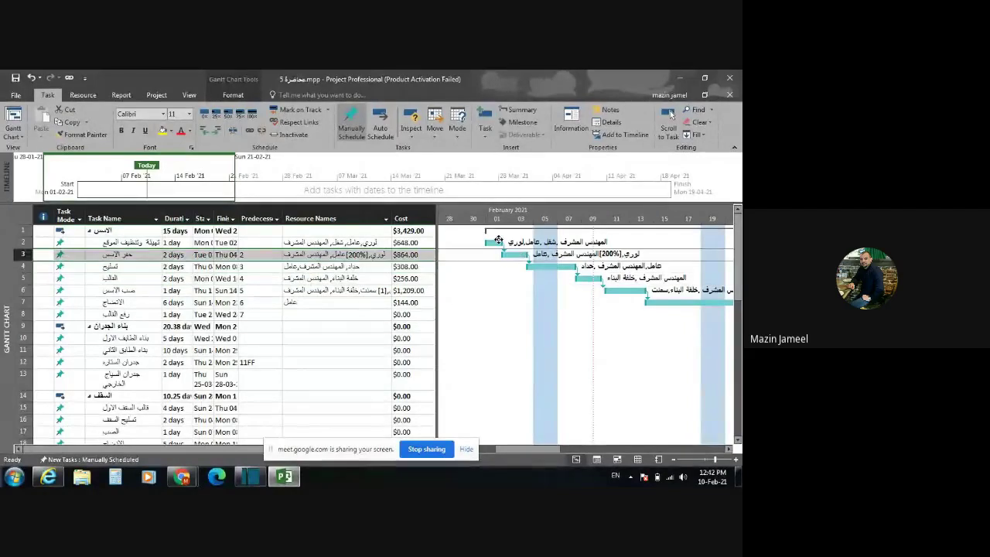
{"action": "left_click", "coordinate": [497, 242]}
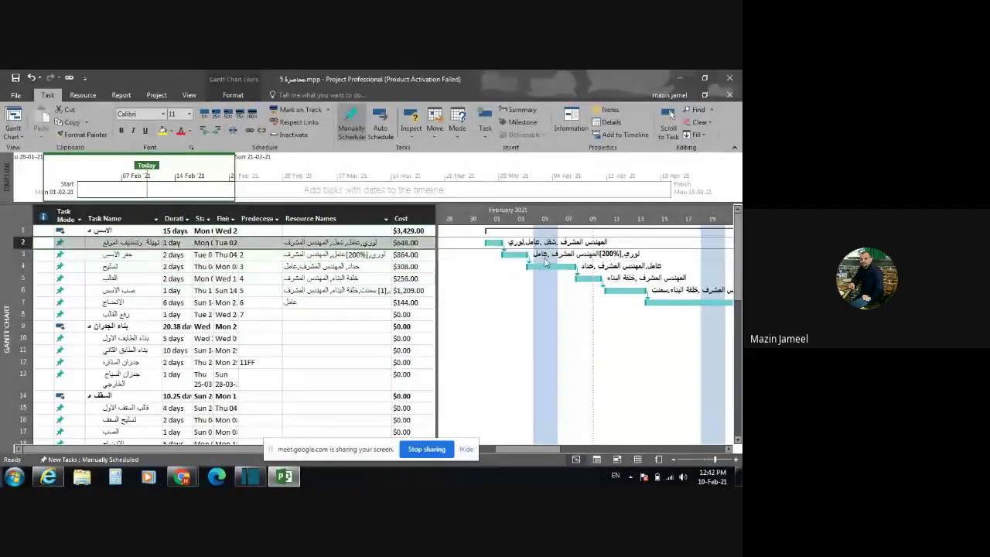
{"action": "left_click", "coordinate": [582, 279]}
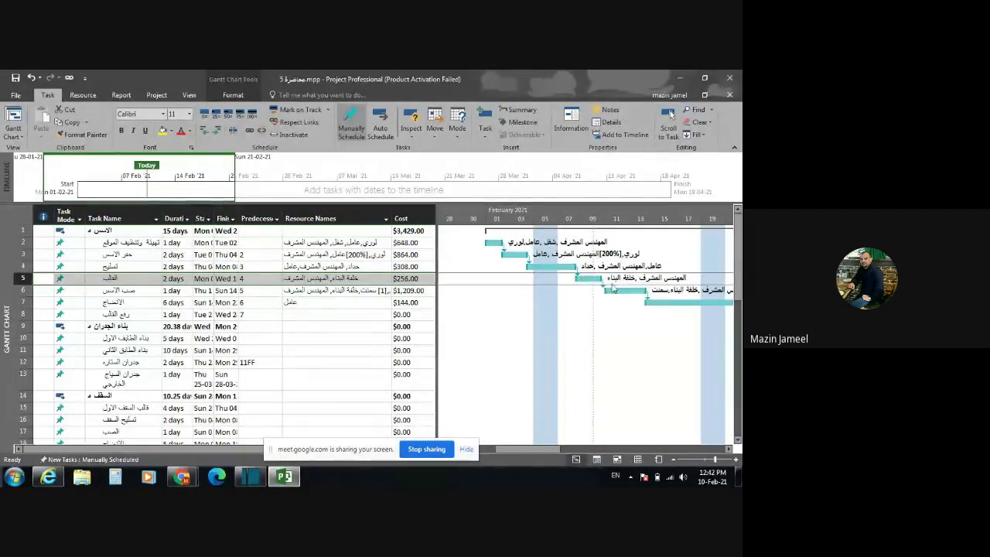
{"action": "left_click", "coordinate": [615, 289]}
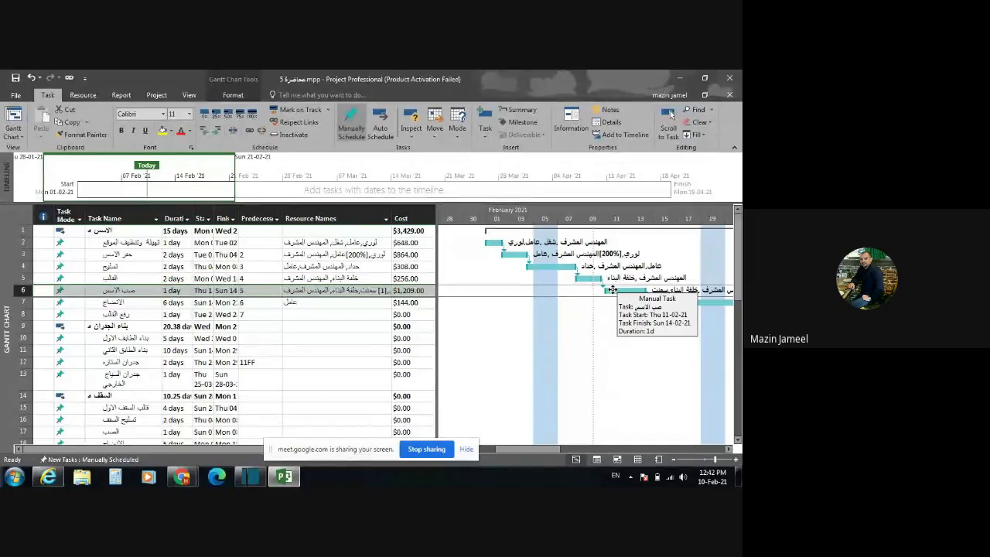
{"action": "left_click", "coordinate": [589, 278]}
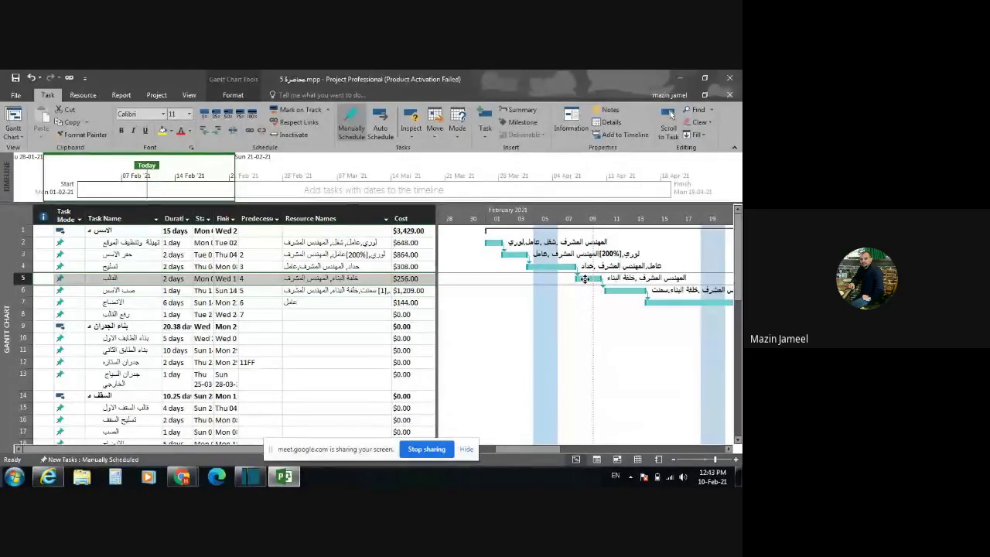
{"action": "mouse_move", "coordinate": [585, 279]}
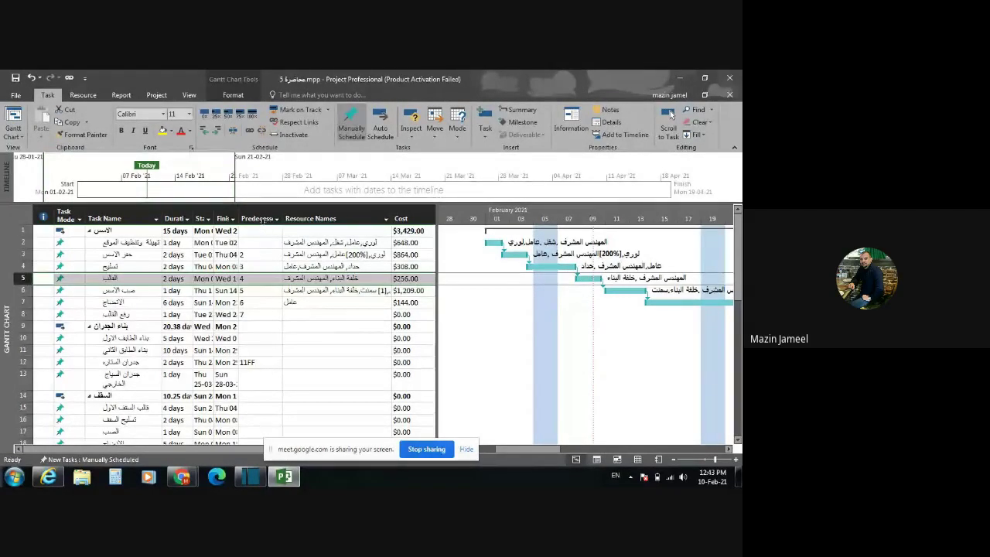
Widen the Predecessors column of the task table so its full heading fits.
{"action": "left_click", "coordinate": [285, 218]}
{"action": "left_click_drag", "start_coordinate": [283, 217], "coordinate": [299, 211]}
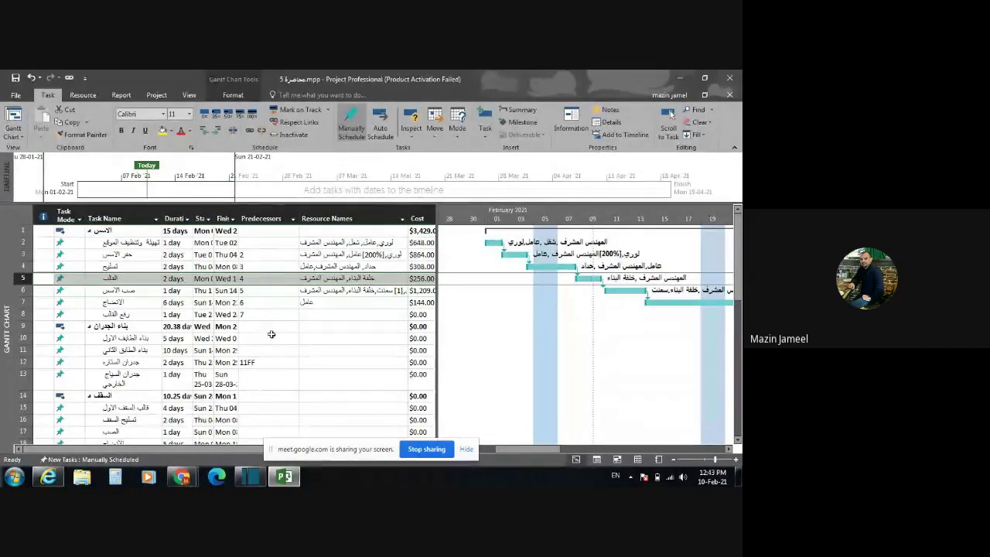
{"action": "scroll", "coordinate": [260, 280], "scroll_direction": "down", "scroll_amount": 3}
{"action": "scroll", "coordinate": [247, 257], "scroll_direction": "up", "scroll_amount": 3}
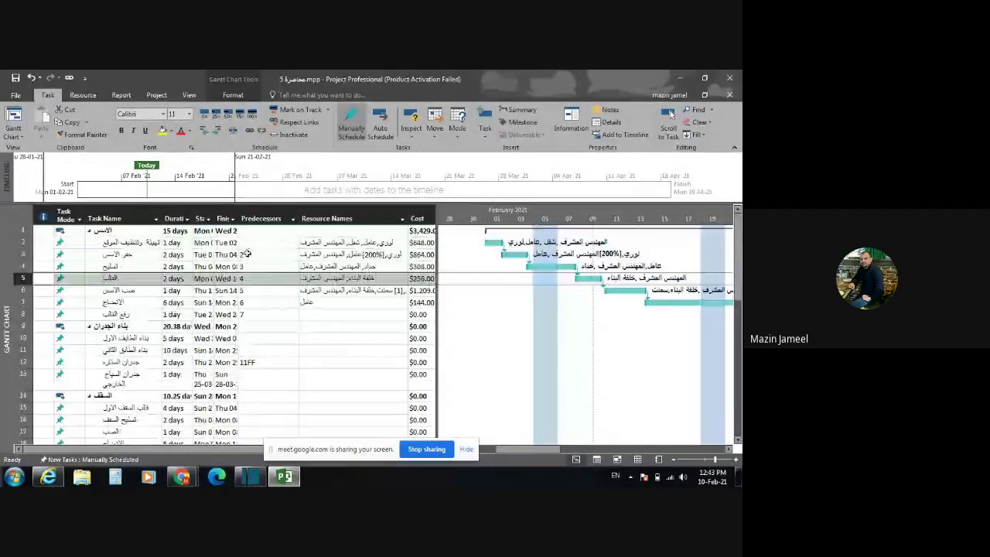
Review the predecessor entries and link types of the tasks throughout the whole task list.
{"action": "left_click", "coordinate": [250, 266]}
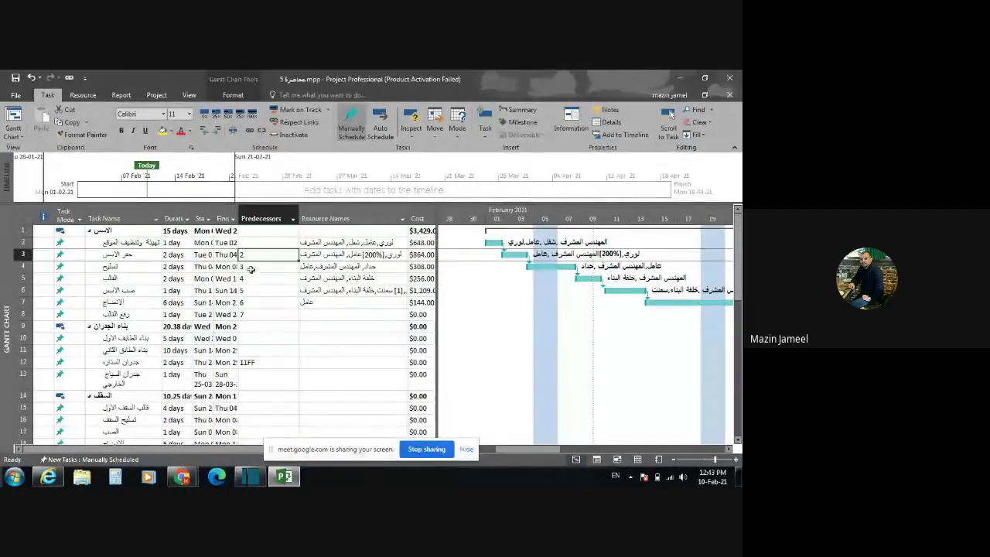
{"action": "left_click", "coordinate": [251, 277]}
{"action": "left_click", "coordinate": [251, 290]}
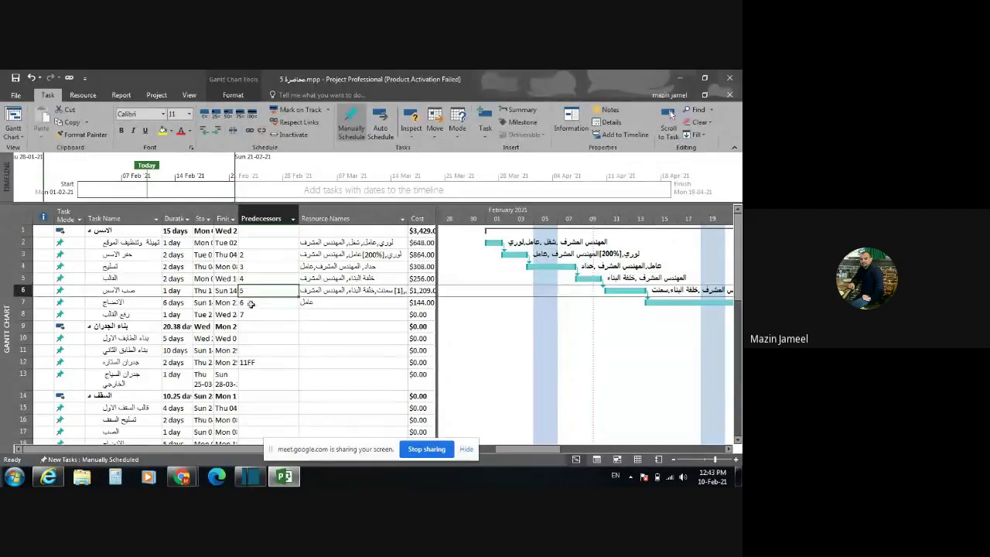
{"action": "left_click", "coordinate": [251, 301]}
{"action": "left_click", "coordinate": [251, 314]}
{"action": "left_click", "coordinate": [264, 364]}
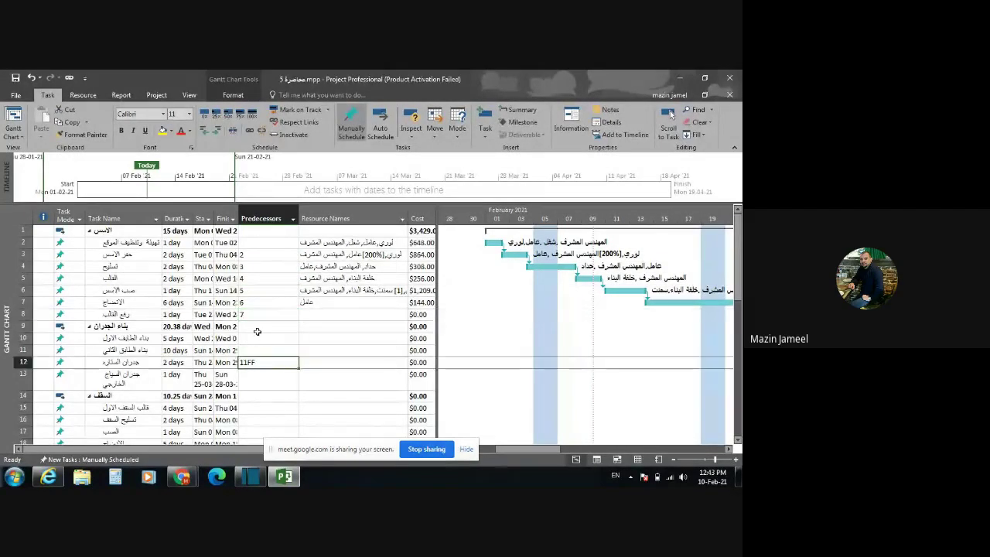
{"action": "scroll", "coordinate": [258, 337], "scroll_direction": "down", "scroll_amount": 6}
{"action": "left_click", "coordinate": [262, 336]}
{"action": "scroll", "coordinate": [263, 325], "scroll_direction": "down", "scroll_amount": 3}
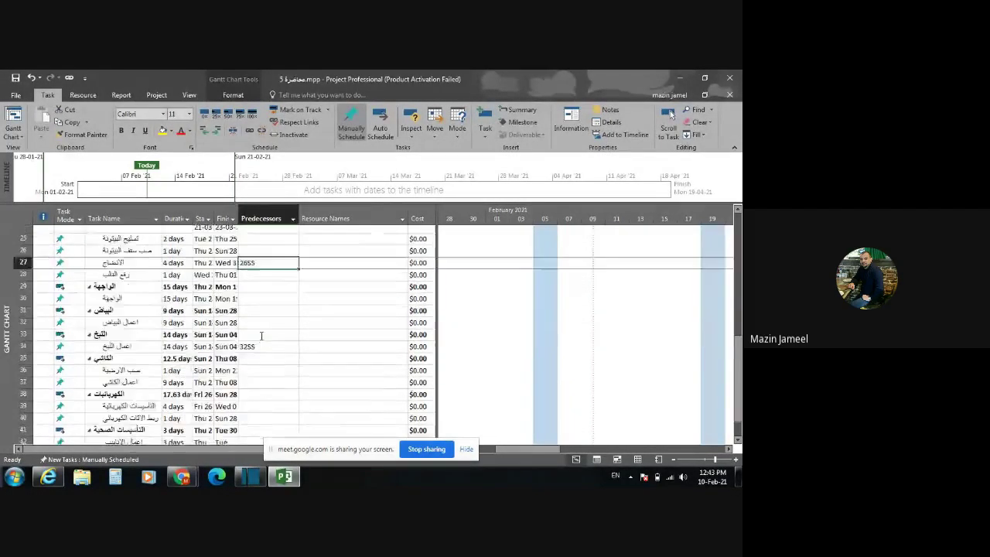
{"action": "left_click", "coordinate": [269, 306]}
{"action": "scroll", "coordinate": [271, 304], "scroll_direction": "down", "scroll_amount": 1}
{"action": "scroll", "coordinate": [267, 298], "scroll_direction": "up", "scroll_amount": 10}
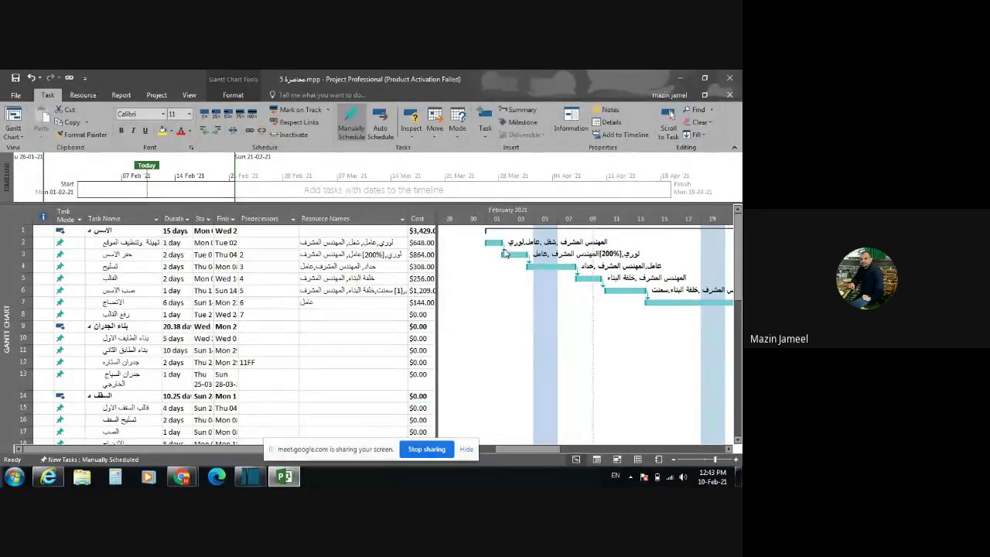
Examine how the foundation excavation task in row 3 is linked to its predecessor, the site preparation task in row 2.
{"action": "mouse_move", "coordinate": [505, 254]}
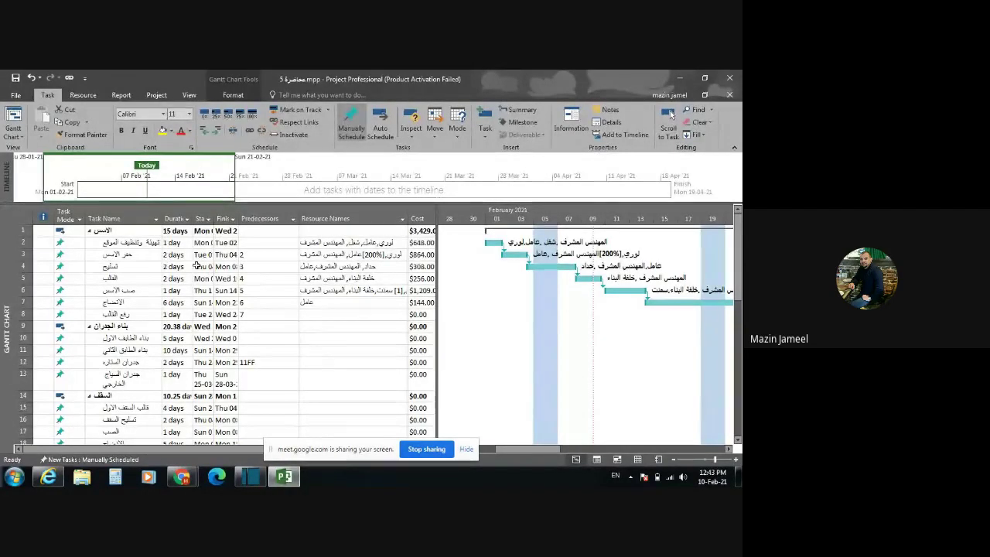
{"action": "left_click", "coordinate": [22, 254]}
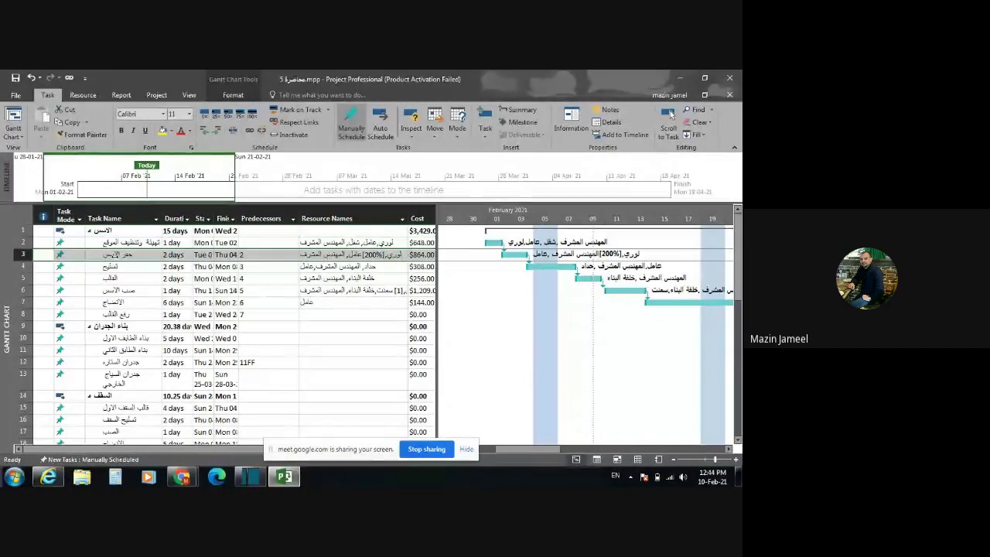
{"action": "left_click", "coordinate": [144, 242]}
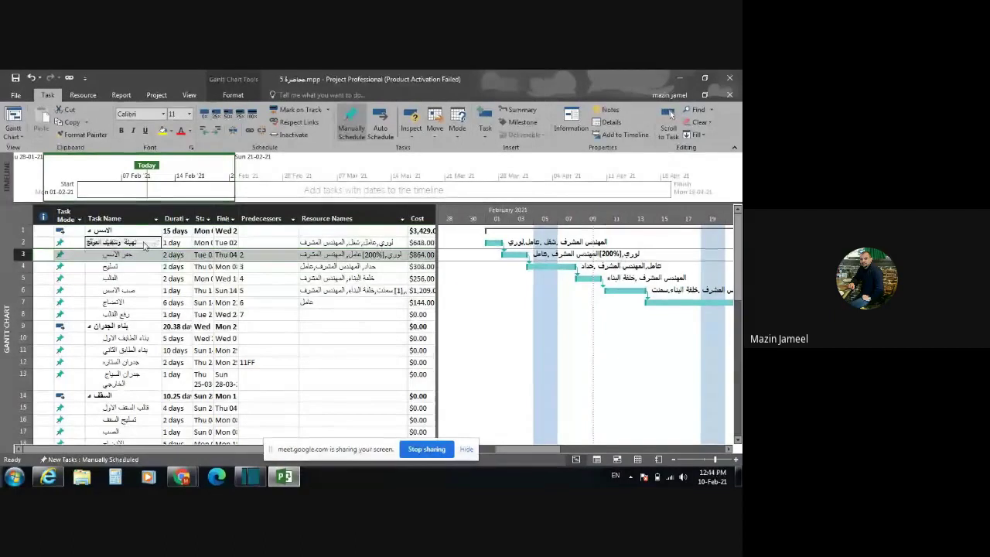
{"action": "left_click", "coordinate": [259, 255]}
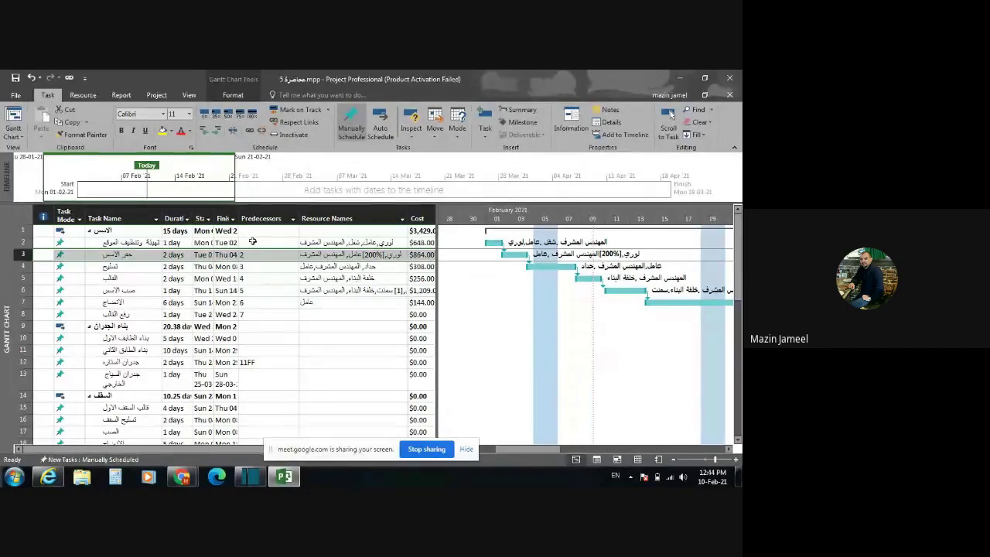
Examine the predecessor of the reinforcement task in row 4 and the 11FF link joining the parapet walls task in row 12 to row 11.
{"action": "left_click", "coordinate": [26, 266]}
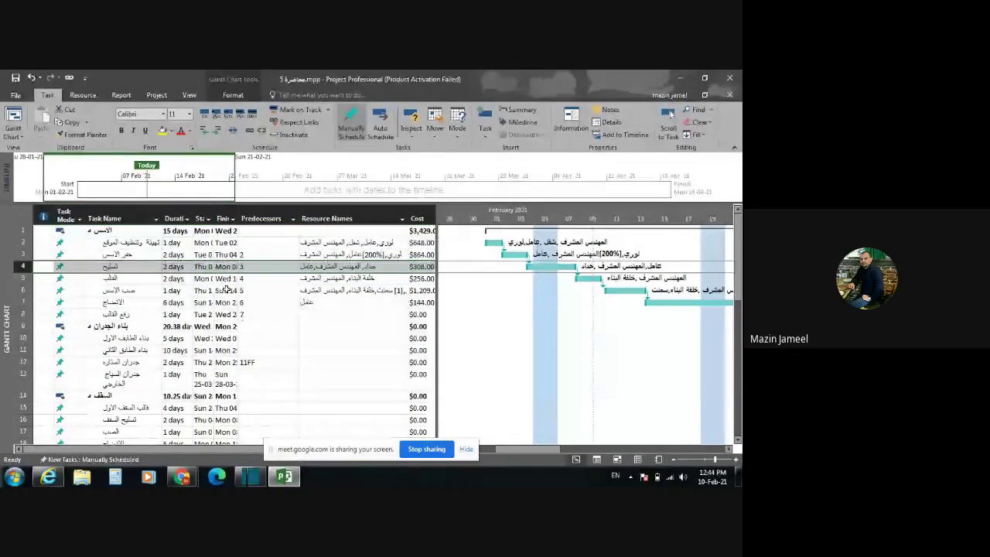
{"action": "left_click", "coordinate": [23, 362]}
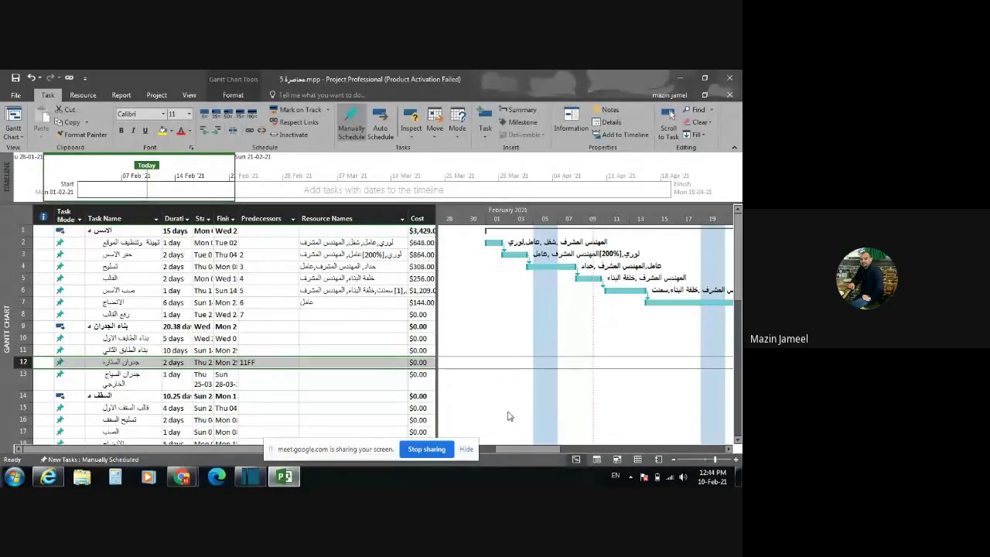
{"action": "left_click", "coordinate": [727, 449]}
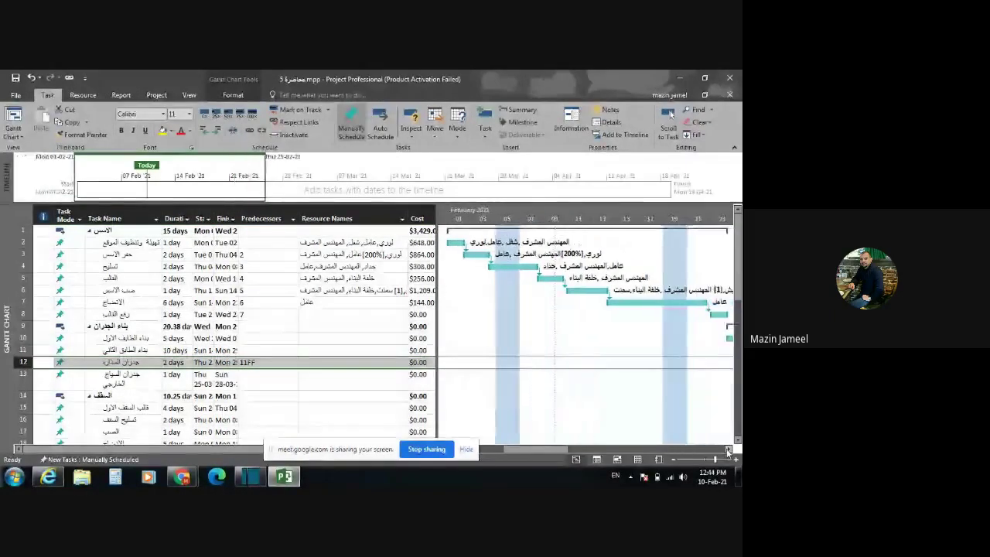
{"action": "left_click", "coordinate": [727, 450]}
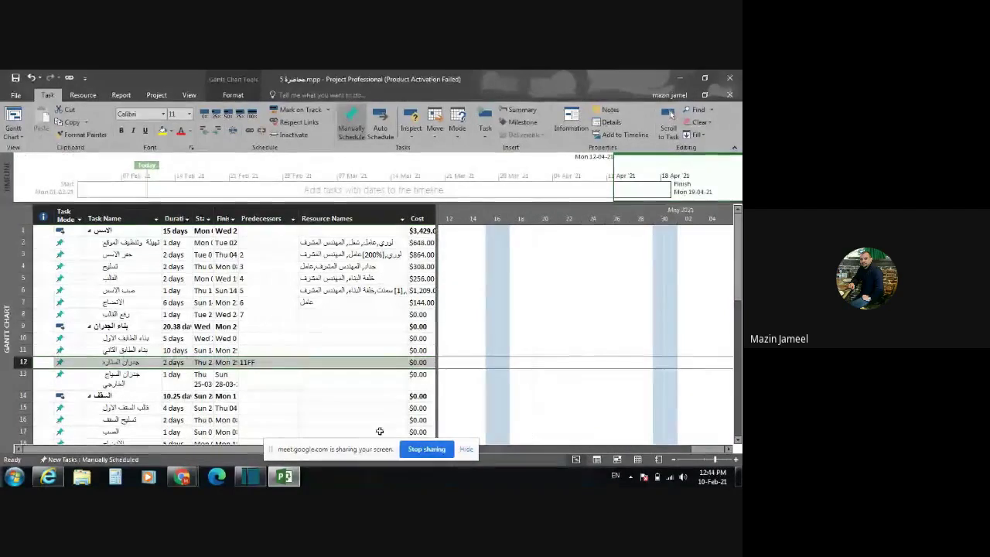
{"action": "left_click_drag", "start_coordinate": [270, 453], "coordinate": [212, 453]}
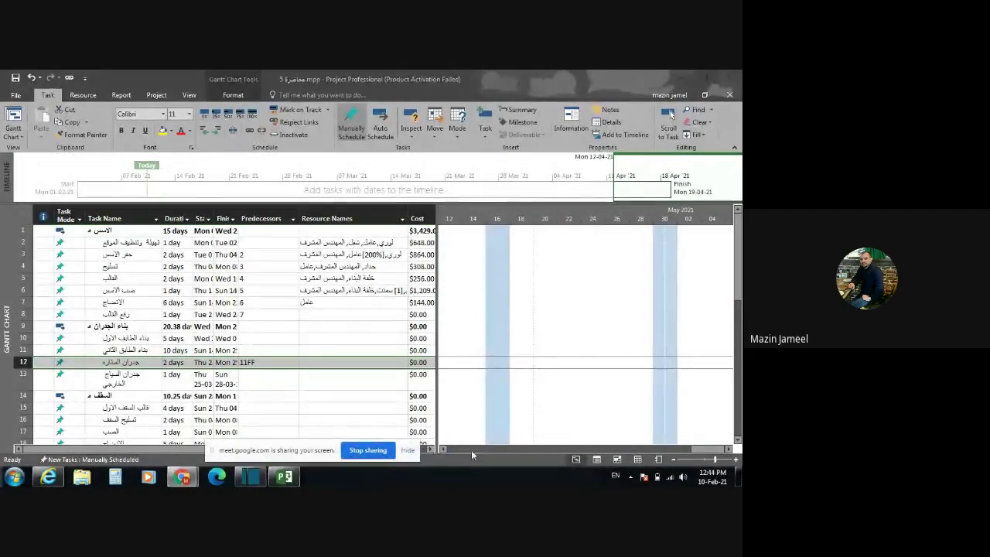
{"action": "left_click", "coordinate": [443, 450]}
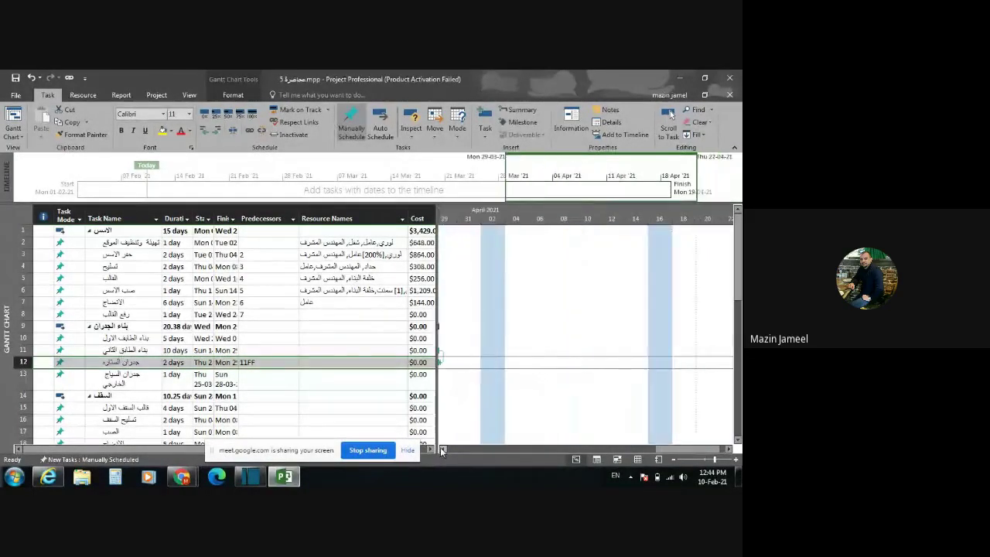
{"action": "left_click", "coordinate": [443, 450]}
{"action": "left_click", "coordinate": [443, 449]}
{"action": "left_click", "coordinate": [443, 449]}
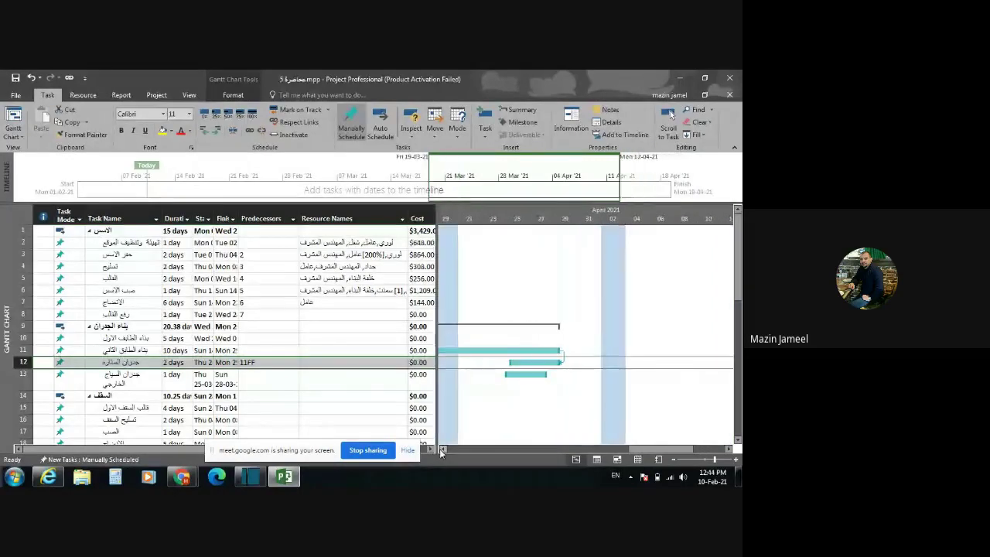
{"action": "left_click", "coordinate": [443, 449]}
{"action": "left_click", "coordinate": [443, 449]}
{"action": "left_click", "coordinate": [443, 450]}
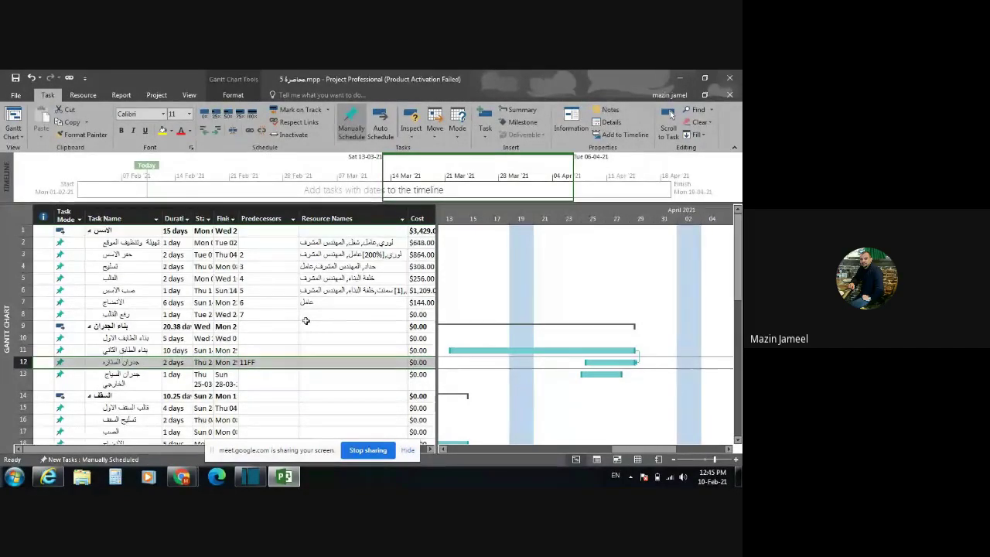
{"action": "scroll", "coordinate": [366, 319], "scroll_direction": "down", "scroll_amount": 1}
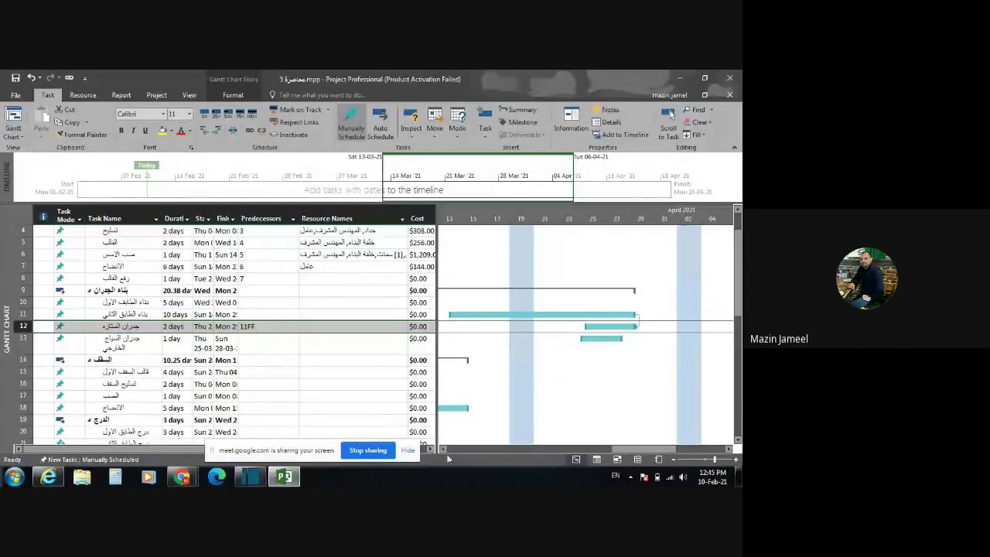
{"action": "left_click", "coordinate": [443, 449]}
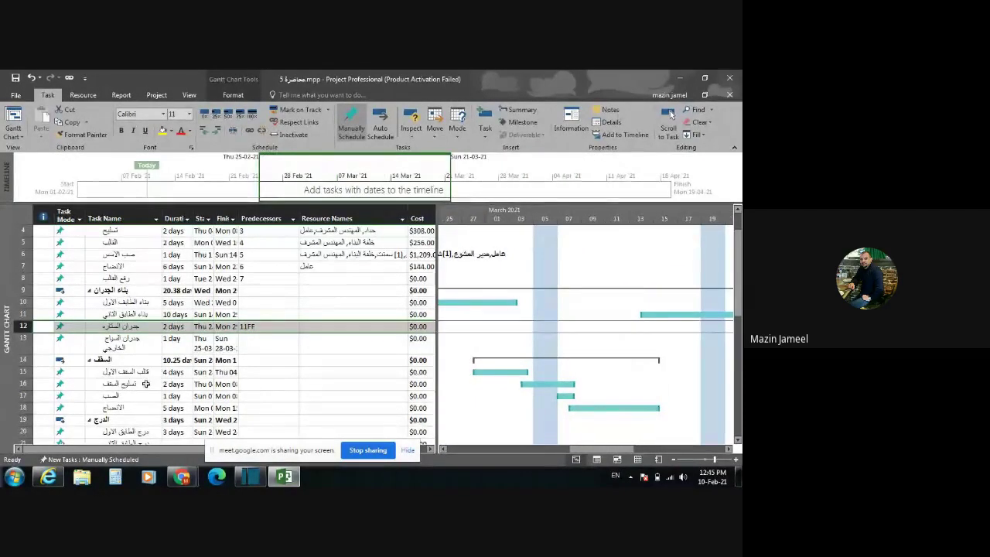
{"action": "left_click", "coordinate": [261, 384]}
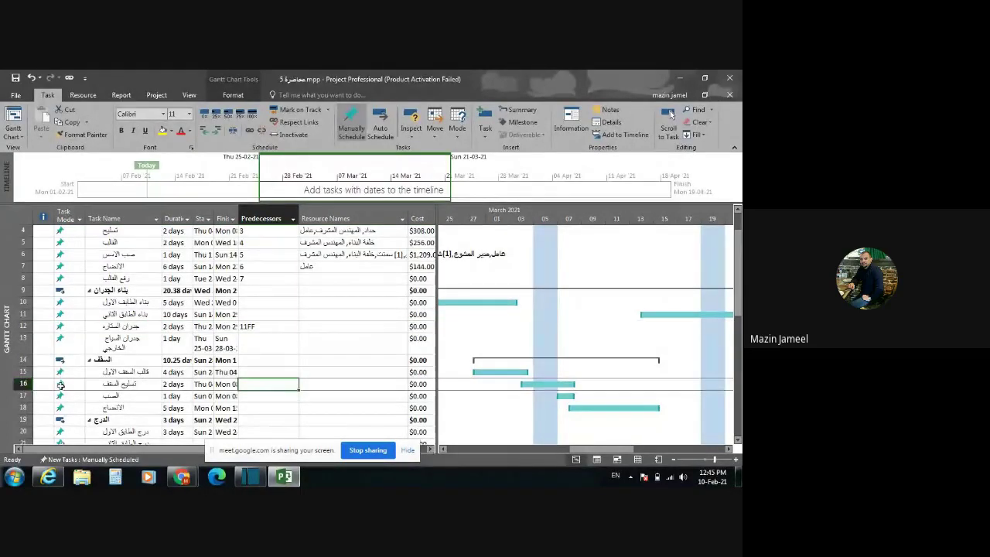
{"action": "left_click", "coordinate": [248, 373]}
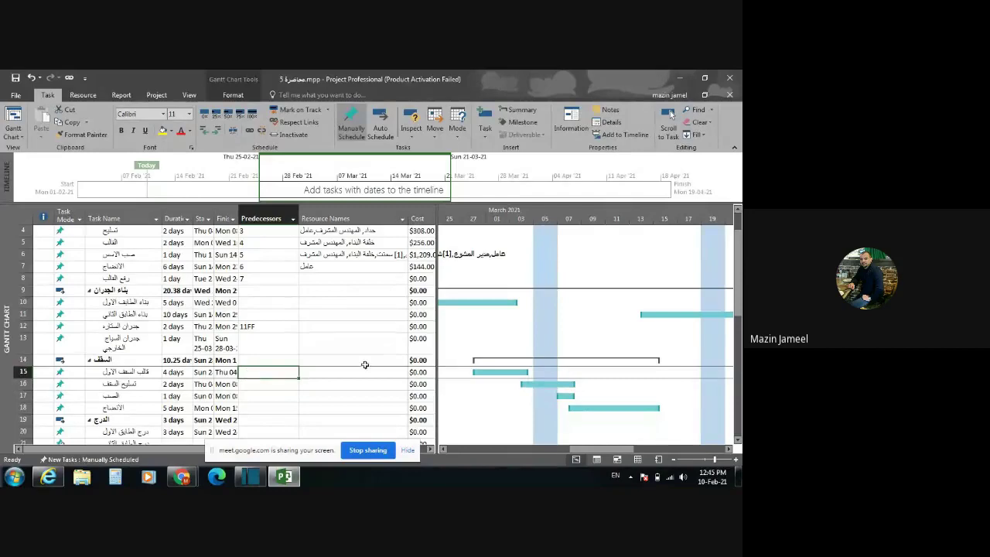
{"action": "type", "text": "15"}
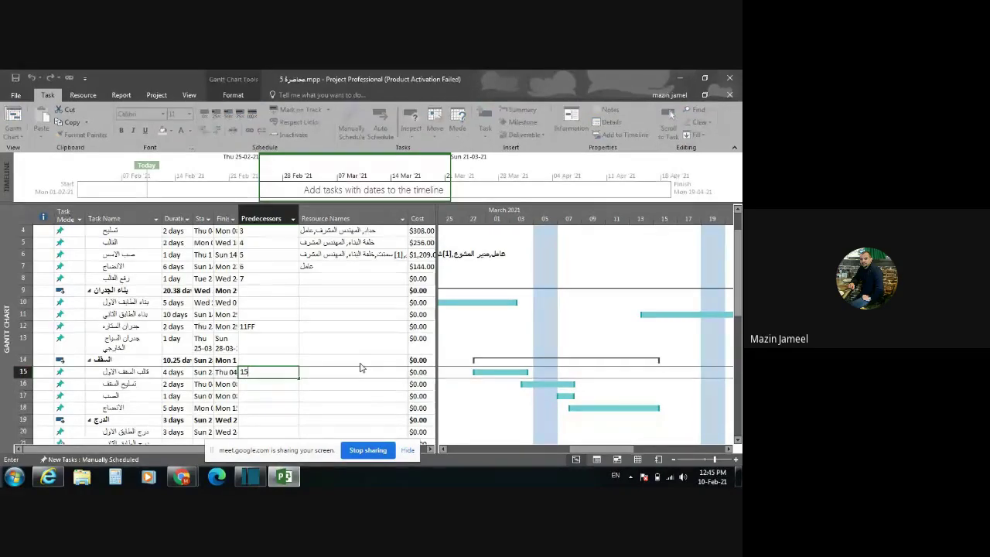
{"action": "type", "text": "F"}
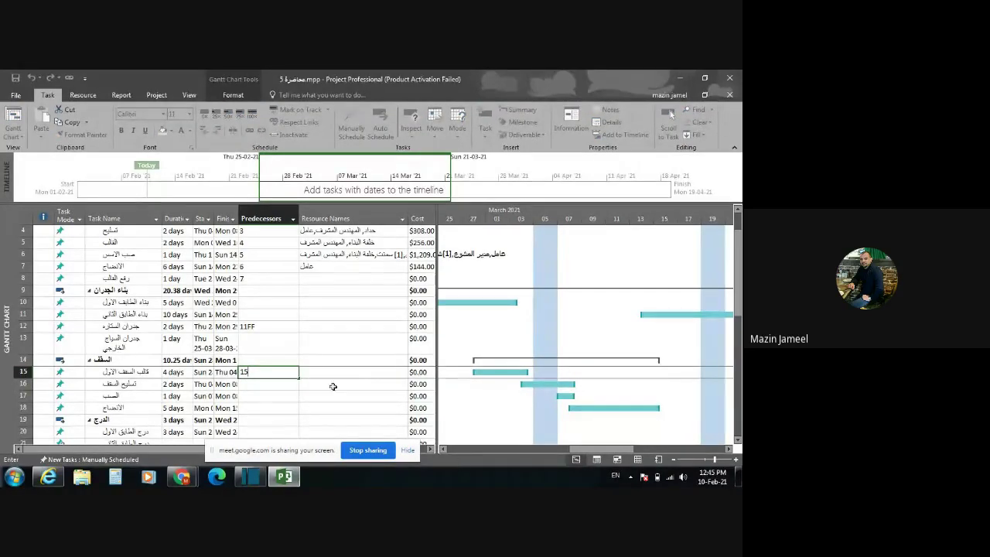
{"action": "key", "text": "Return"}
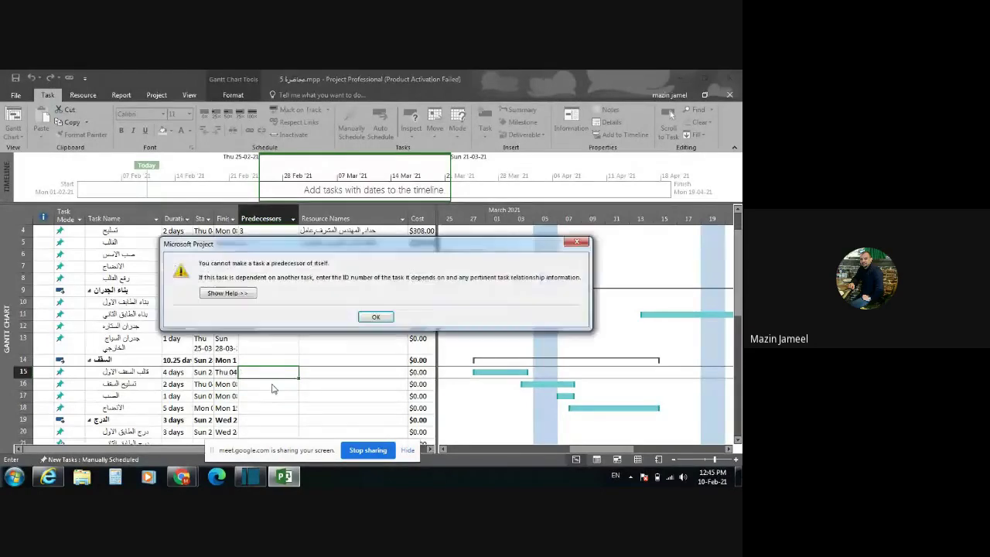
{"action": "key", "text": "Return"}
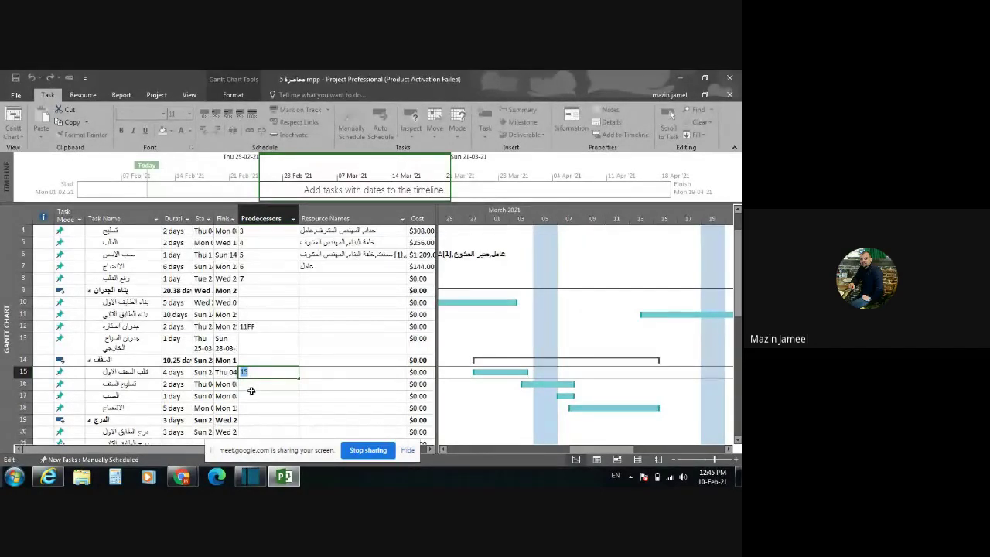
{"action": "key", "text": "Return"}
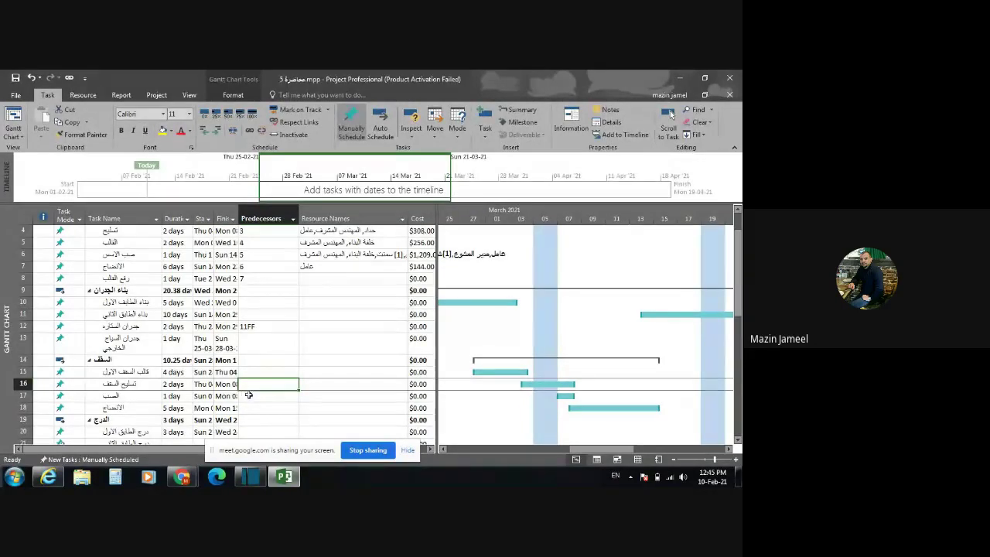
Set task 15 as the predecessor of the roof reinforcement task in row 16, and task 16 as the predecessor of the pouring task in row 17.
{"action": "type", "text": "15"}
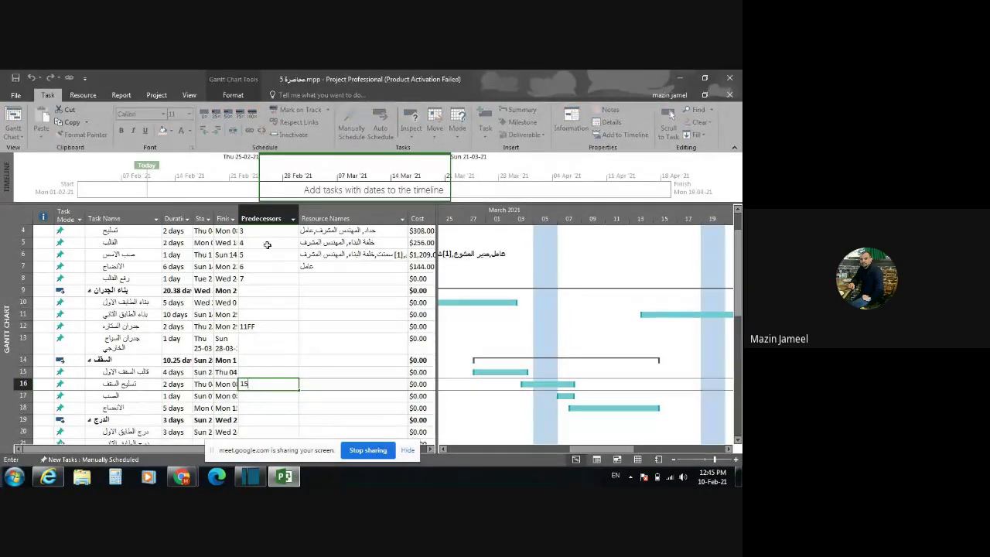
{"action": "left_click", "coordinate": [281, 398]}
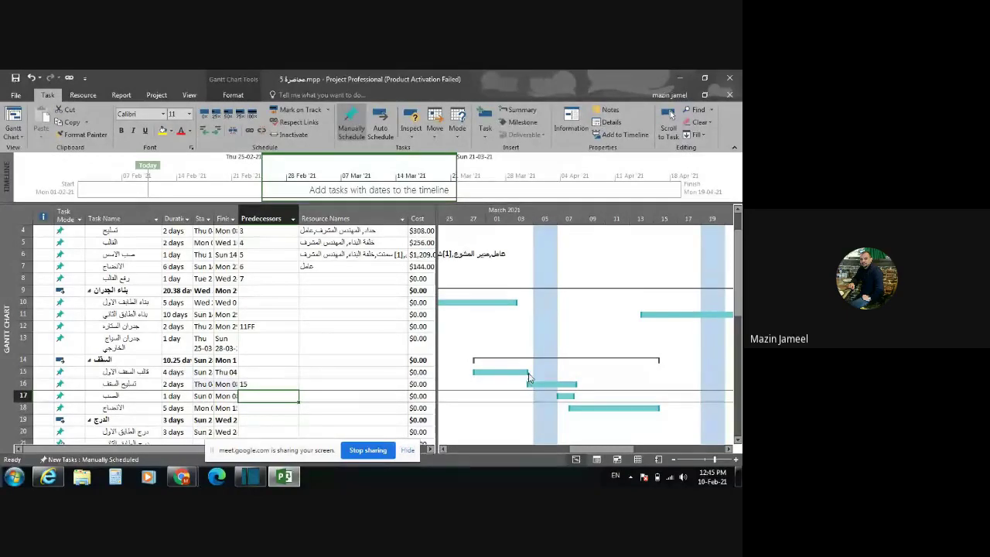
{"action": "left_click", "coordinate": [264, 384]}
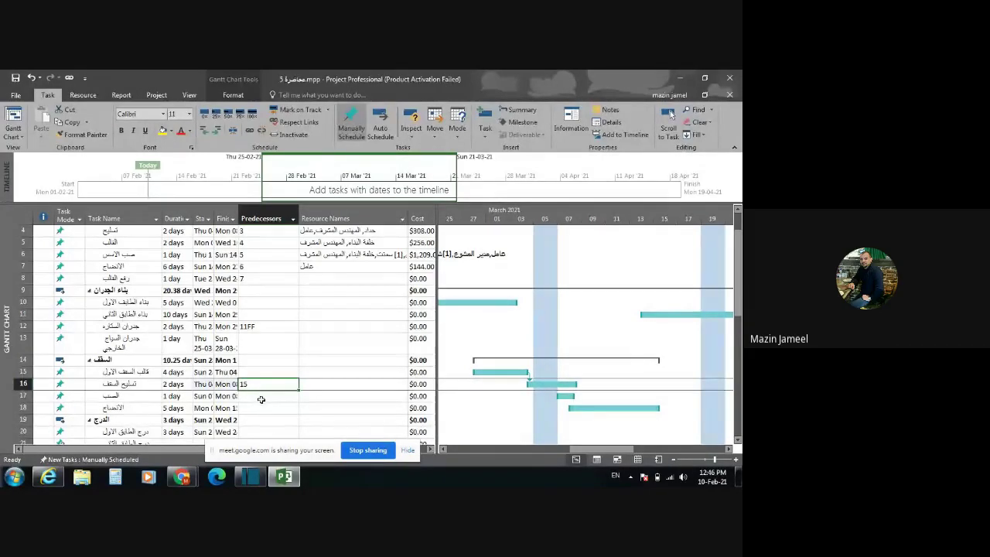
{"action": "left_click", "coordinate": [261, 397]}
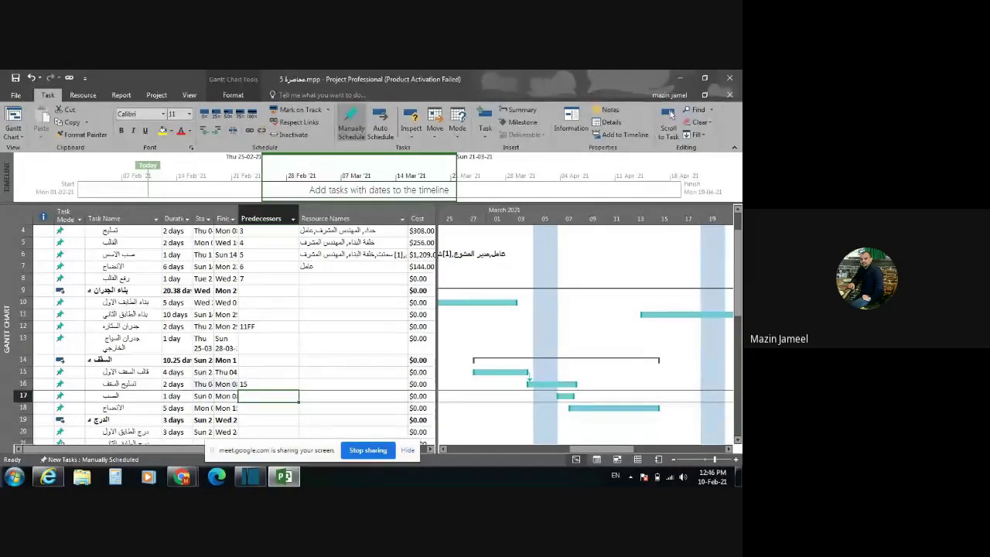
{"action": "type", "text": "1"}
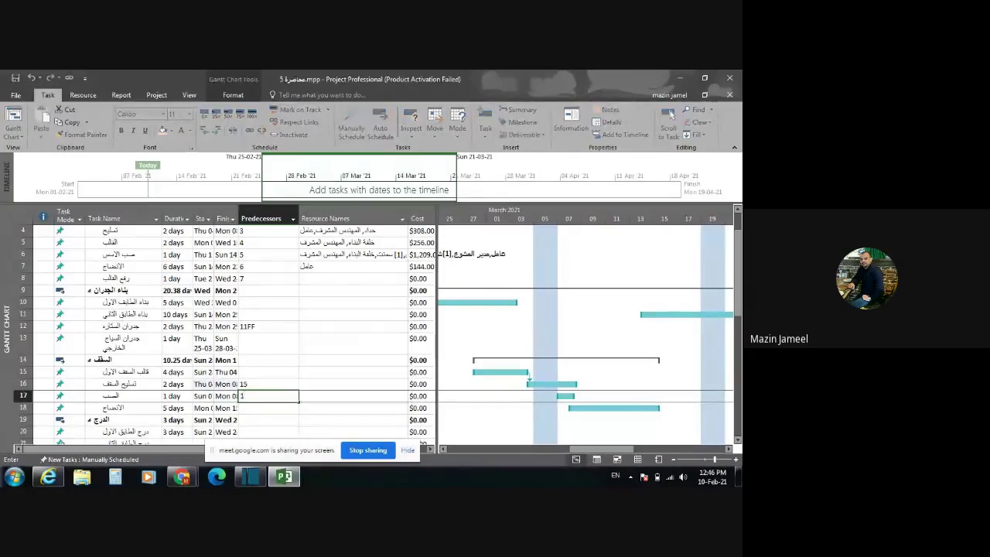
{"action": "type", "text": "6"}
{"action": "key", "text": "Return"}
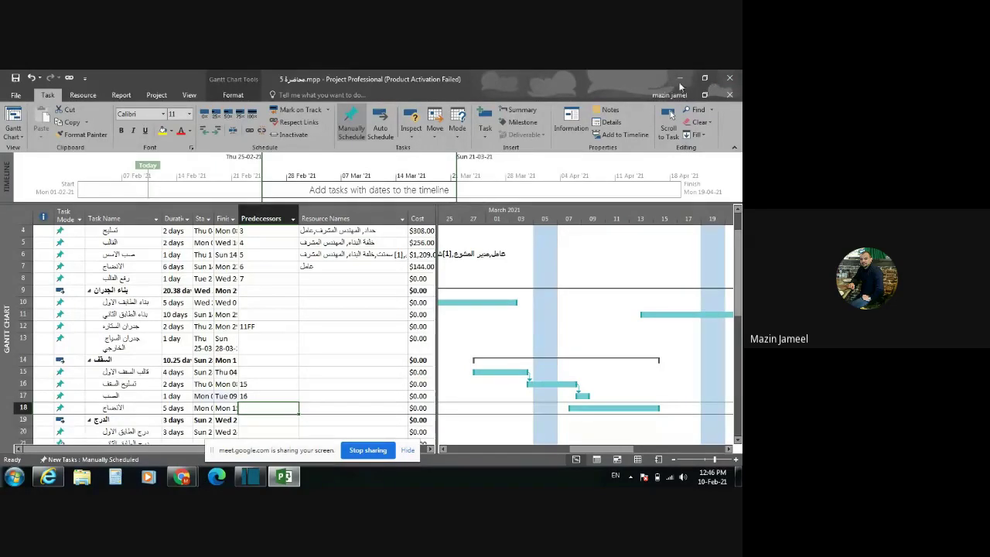
{"action": "left_click", "coordinate": [680, 79]}
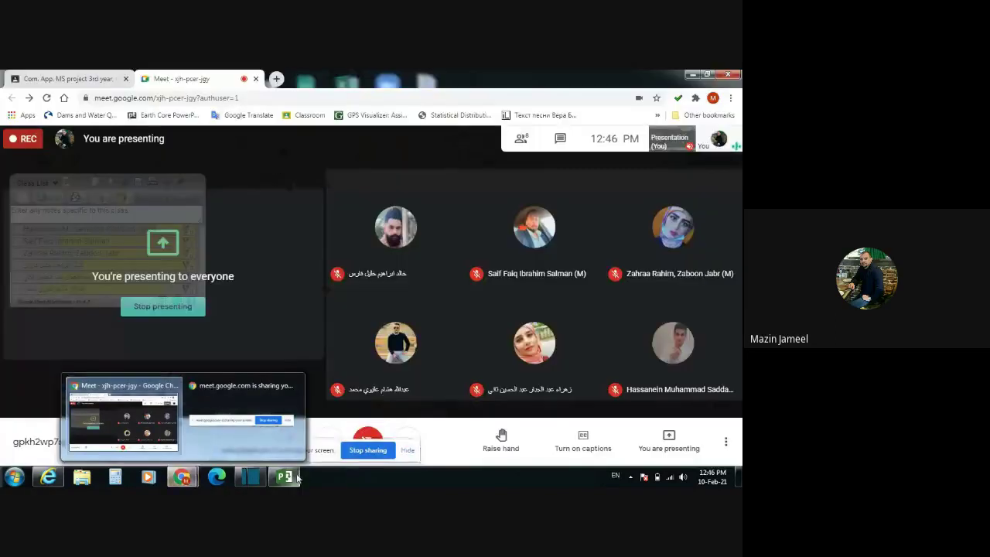
{"action": "left_click", "coordinate": [297, 477]}
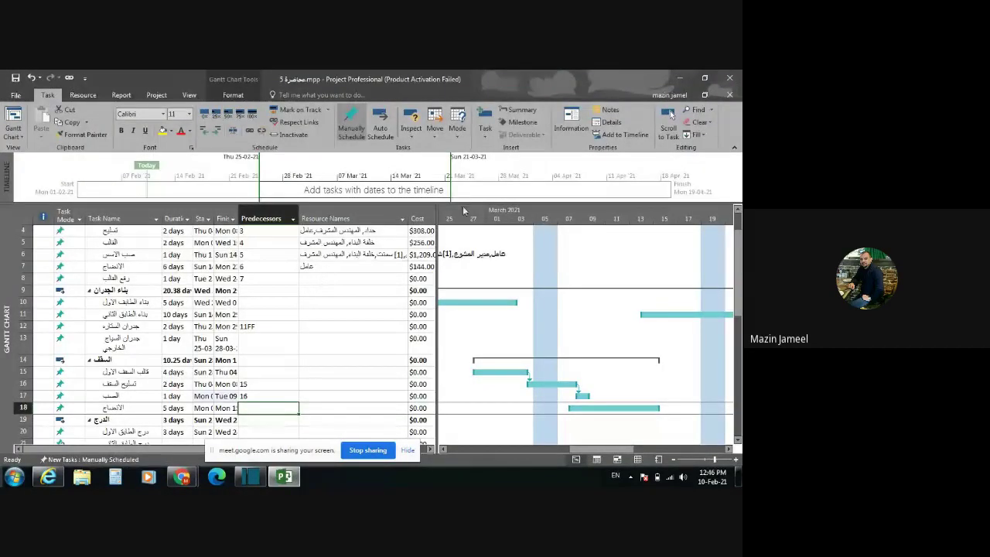
Give the Gantt chart more room by narrowing the Resource Names column and the task table, and move the screen-sharing bar clear of the chart.
{"action": "left_click_drag", "start_coordinate": [437, 213], "coordinate": [346, 213]}
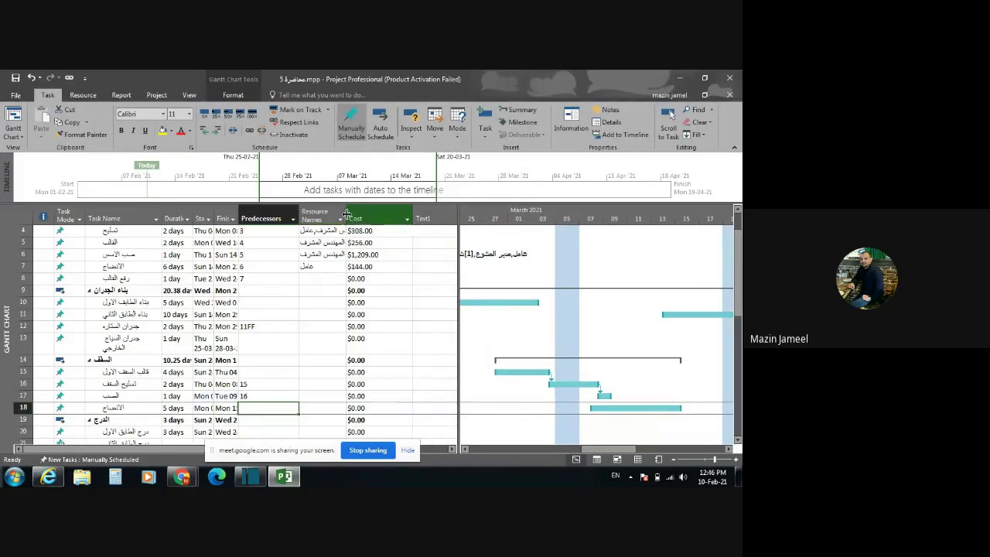
{"action": "left_click_drag", "start_coordinate": [457, 218], "coordinate": [405, 218]}
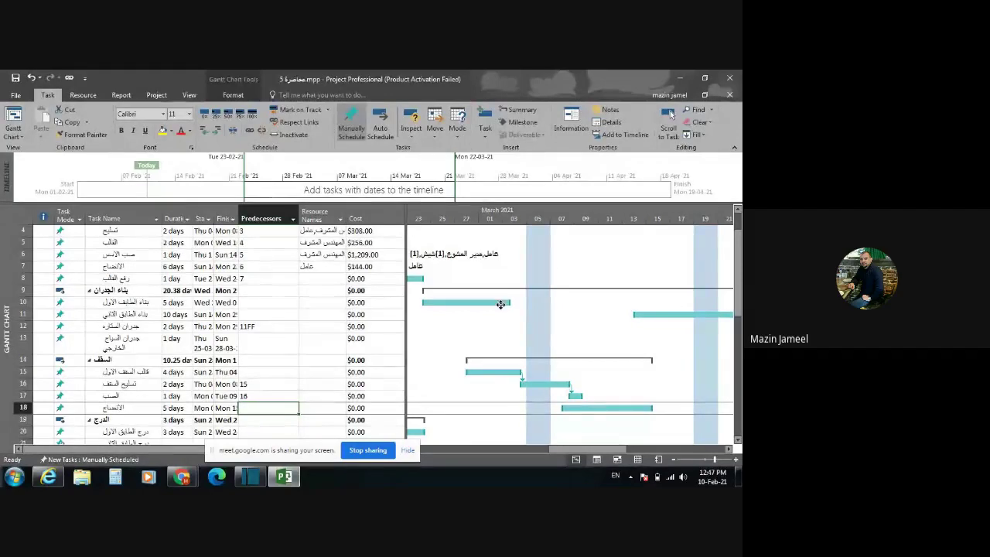
{"action": "mouse_move", "coordinate": [501, 304]}
{"action": "left_click", "coordinate": [211, 454]}
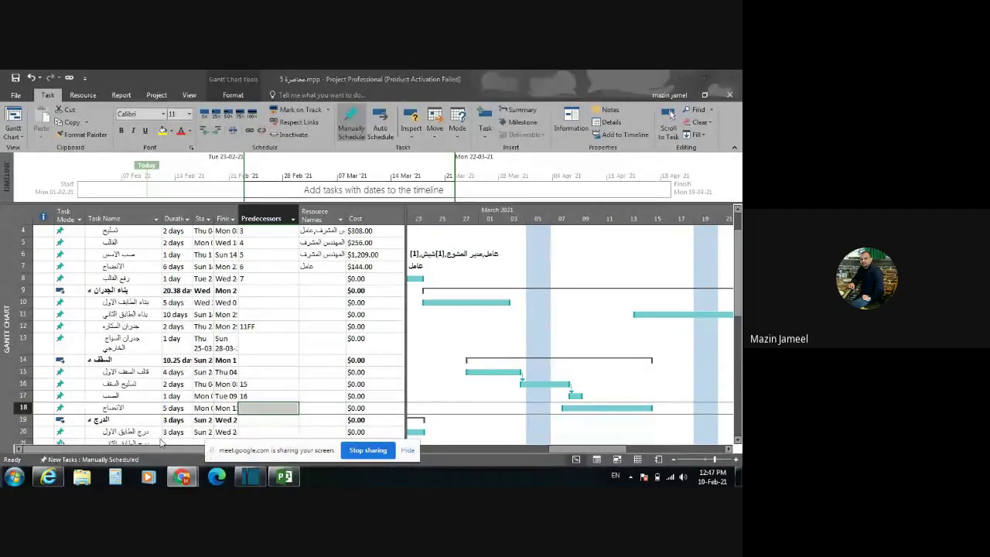
{"action": "left_click_drag", "start_coordinate": [215, 456], "coordinate": [14, 88]}
Review the bars and links of all tasks across the whole project on a coarser, month-level Gantt timescale.
{"action": "mouse_move", "coordinate": [584, 449]}
{"action": "left_mouse_down"}
{"action": "mouse_move", "coordinate": [563, 449]}
{"action": "mouse_move", "coordinate": [597, 450]}
{"action": "left_mouse_up"}
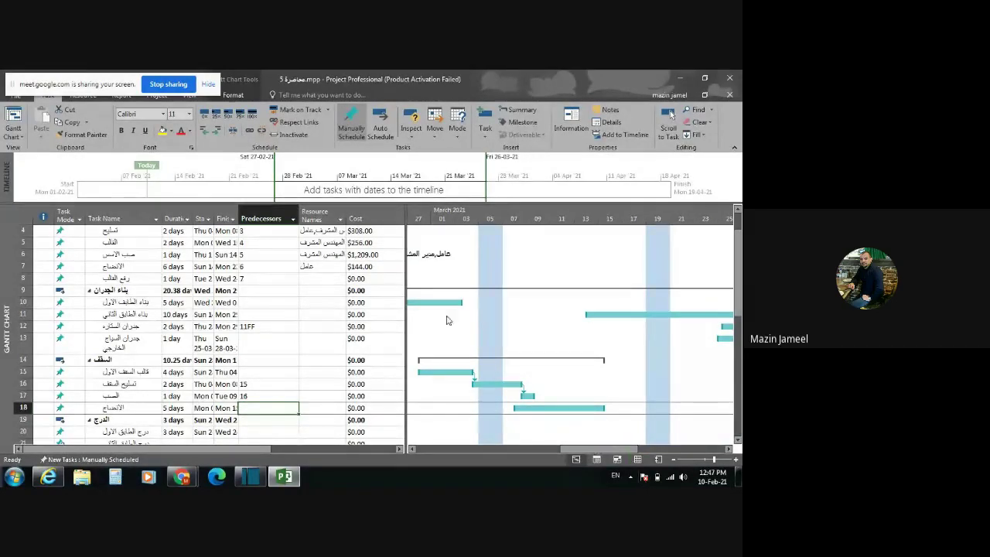
{"action": "left_click", "coordinate": [675, 462]}
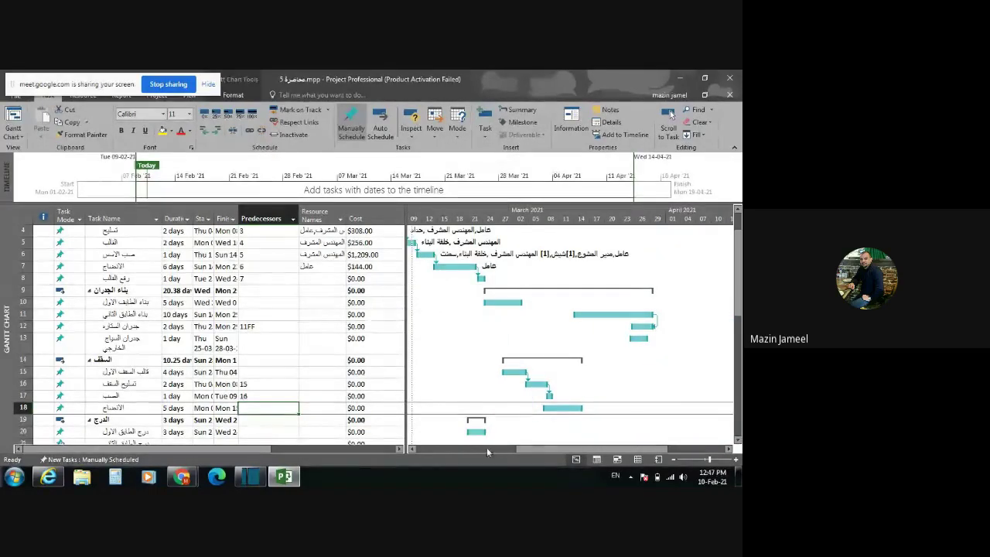
{"action": "left_click", "coordinate": [413, 448]}
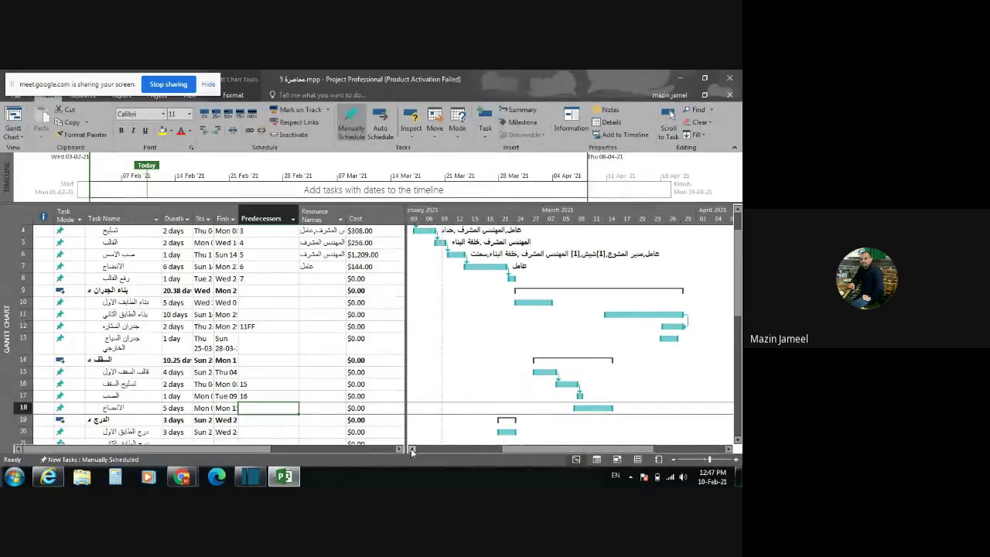
{"action": "scroll", "coordinate": [475, 293], "scroll_direction": "up", "scroll_amount": 2}
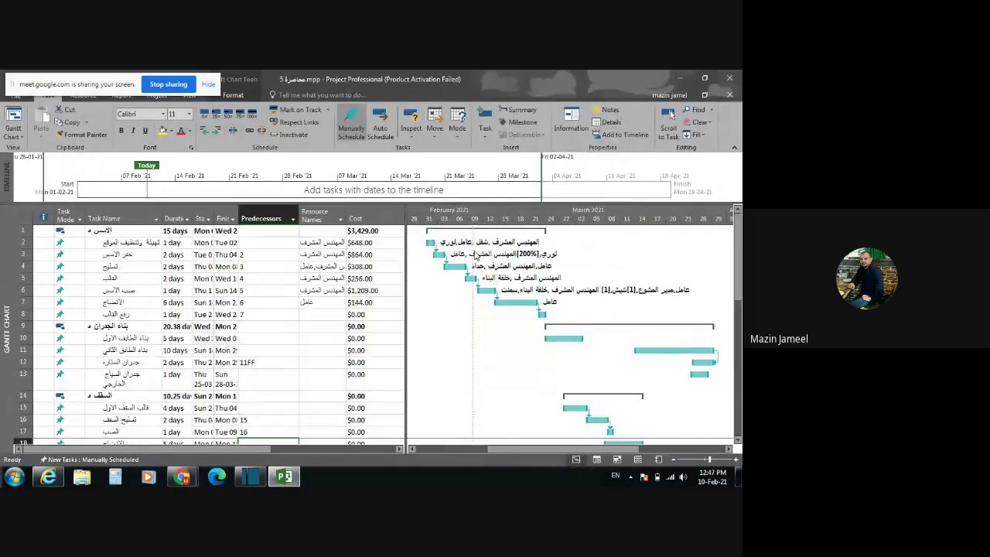
{"action": "scroll", "coordinate": [519, 299], "scroll_direction": "down", "scroll_amount": 4}
{"action": "scroll", "coordinate": [519, 300], "scroll_direction": "down", "scroll_amount": 5}
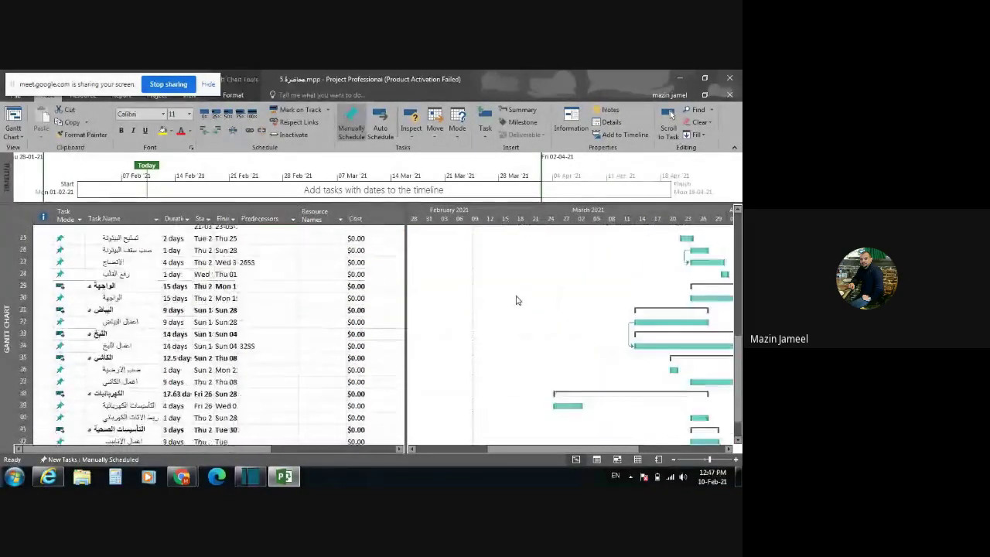
{"action": "left_click", "coordinate": [675, 461]}
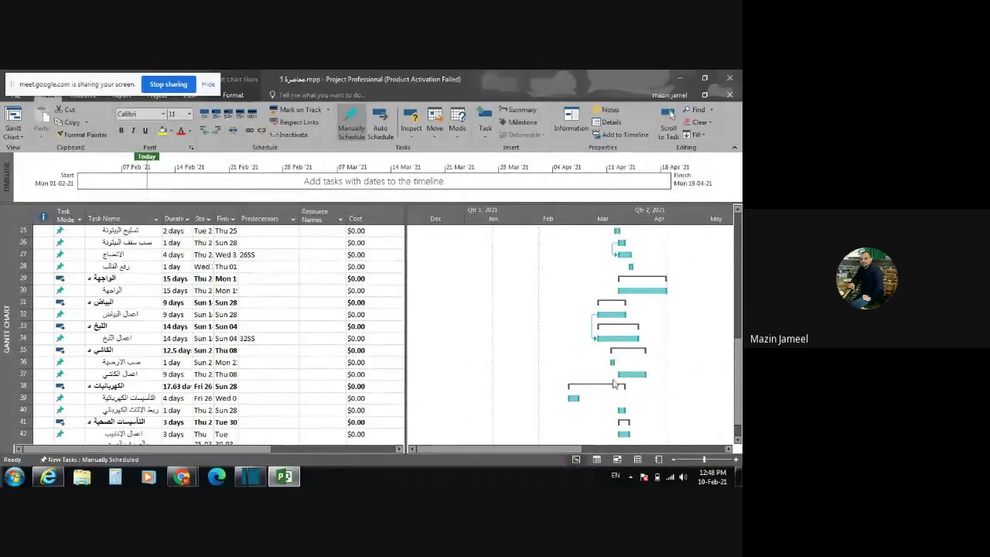
{"action": "scroll", "coordinate": [592, 356], "scroll_direction": "up", "scroll_amount": 6}
{"action": "scroll", "coordinate": [592, 355], "scroll_direction": "up", "scroll_amount": 3}
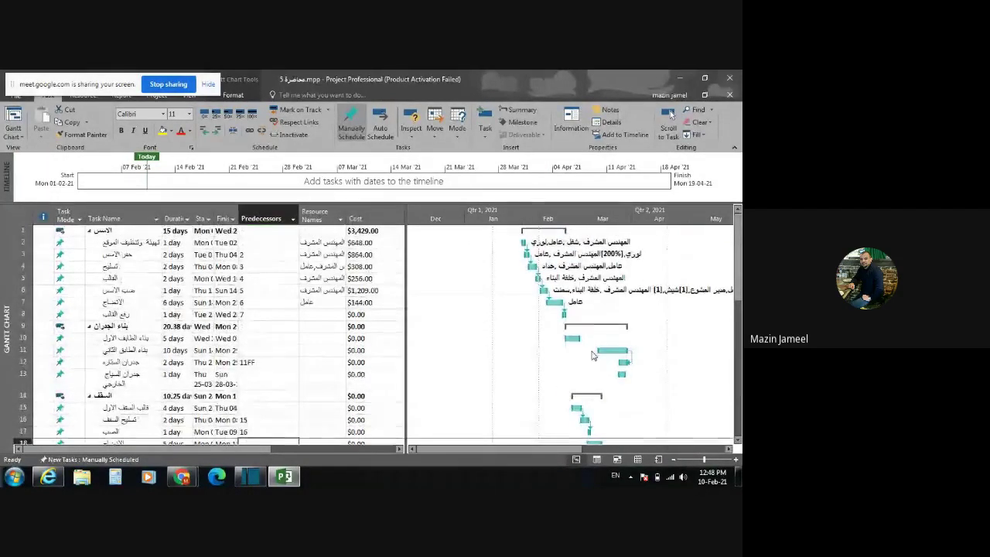
Examine the task bars down to row 43 and the line types listed in the Gantt chart's Gridlines settings.
{"action": "scroll", "coordinate": [591, 355], "scroll_direction": "down", "scroll_amount": 6}
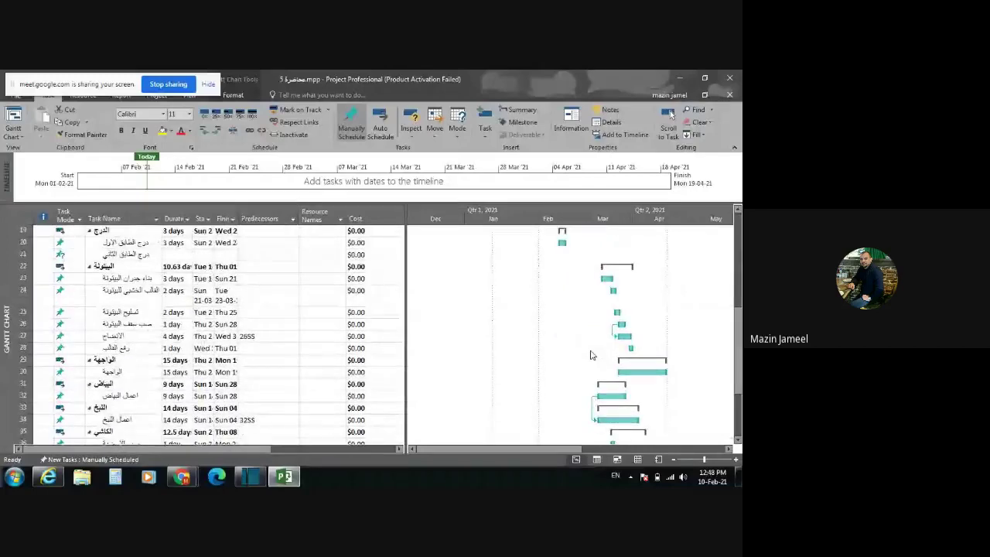
{"action": "scroll", "coordinate": [590, 355], "scroll_direction": "down", "scroll_amount": 1}
{"action": "scroll", "coordinate": [590, 354], "scroll_direction": "down", "scroll_amount": 3}
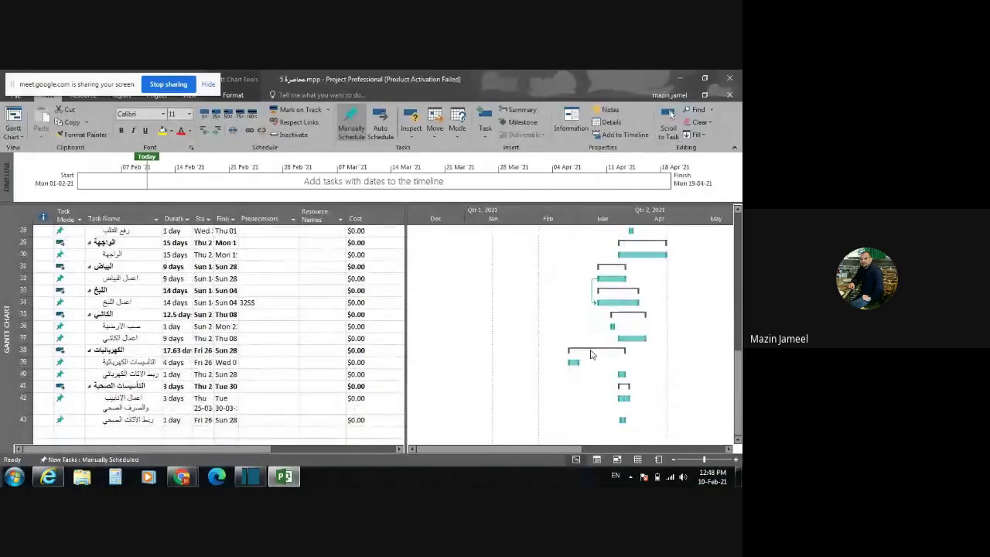
{"action": "scroll", "coordinate": [590, 354], "scroll_direction": "up", "scroll_amount": 6}
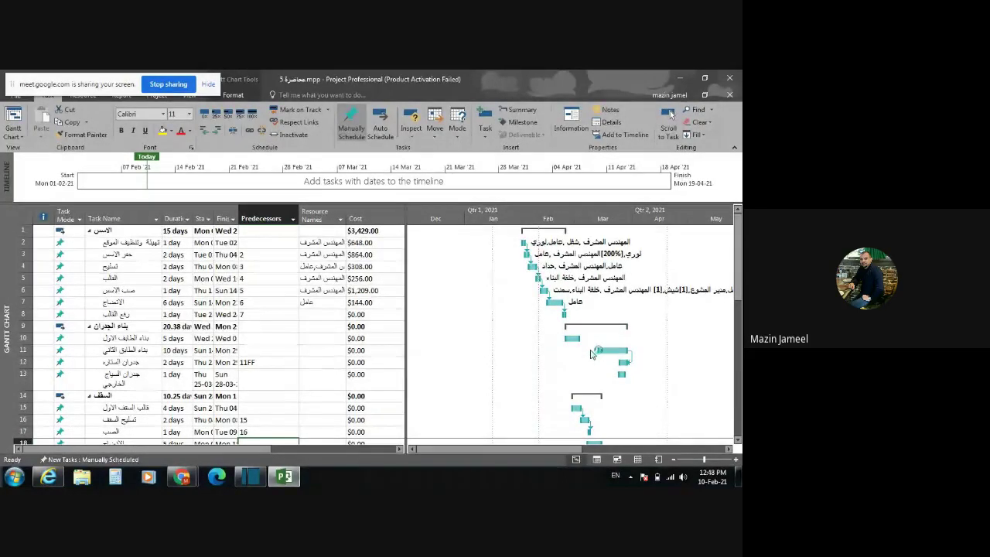
{"action": "right_click", "coordinate": [449, 291]}
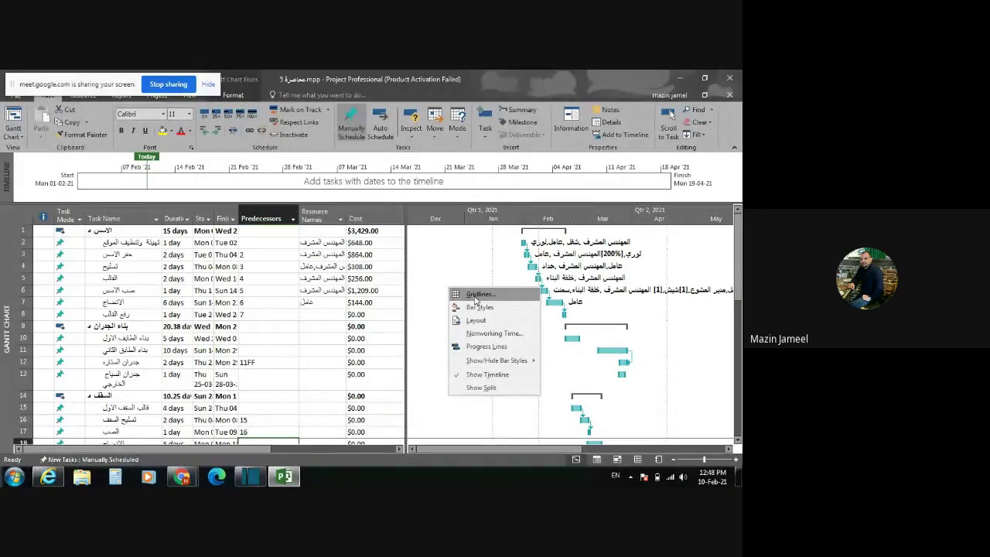
{"action": "left_click", "coordinate": [476, 294]}
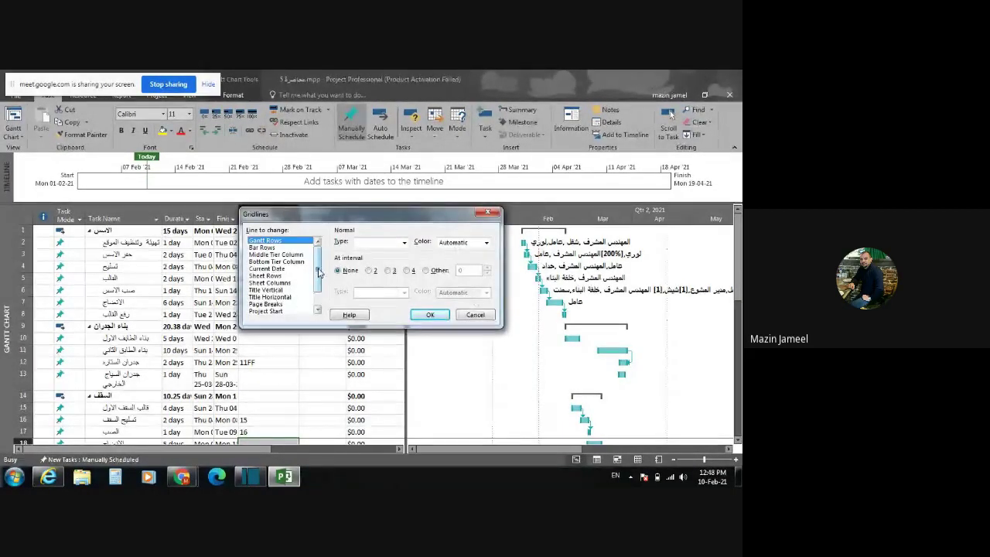
{"action": "left_click_drag", "start_coordinate": [318, 272], "coordinate": [321, 292]}
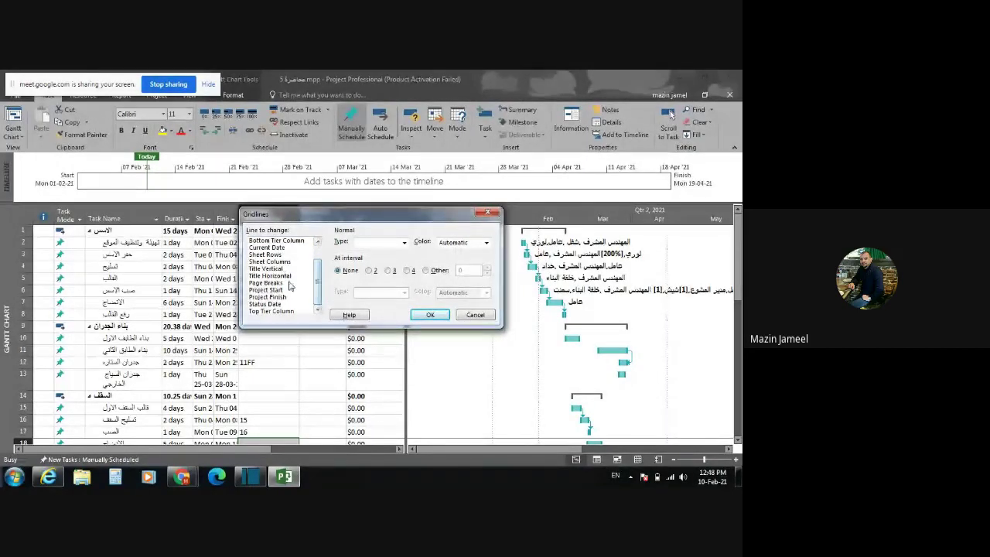
{"action": "mouse_move", "coordinate": [317, 289]}
{"action": "left_mouse_down"}
{"action": "mouse_move", "coordinate": [316, 270]}
{"action": "mouse_move", "coordinate": [317, 291]}
{"action": "mouse_move", "coordinate": [320, 280]}
{"action": "left_mouse_up"}
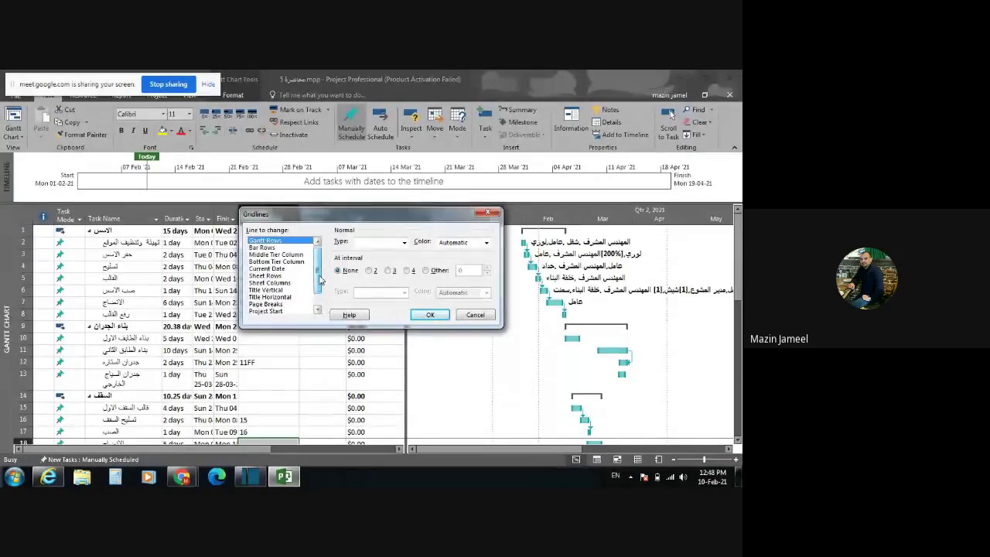
{"action": "left_click", "coordinate": [430, 314]}
Show critical tasks in the Gantt chart's bar styles.
{"action": "right_click", "coordinate": [462, 311]}
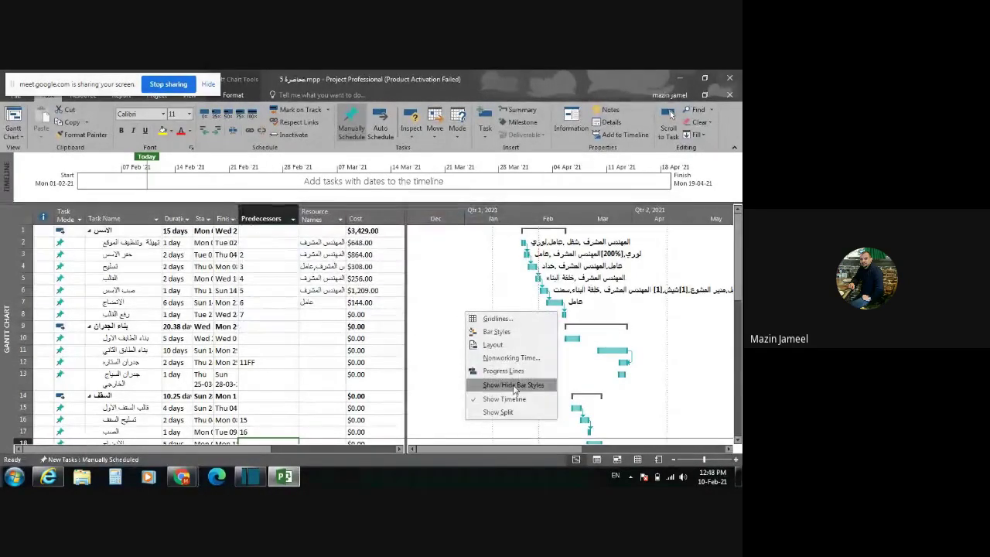
{"action": "mouse_move", "coordinate": [515, 387]}
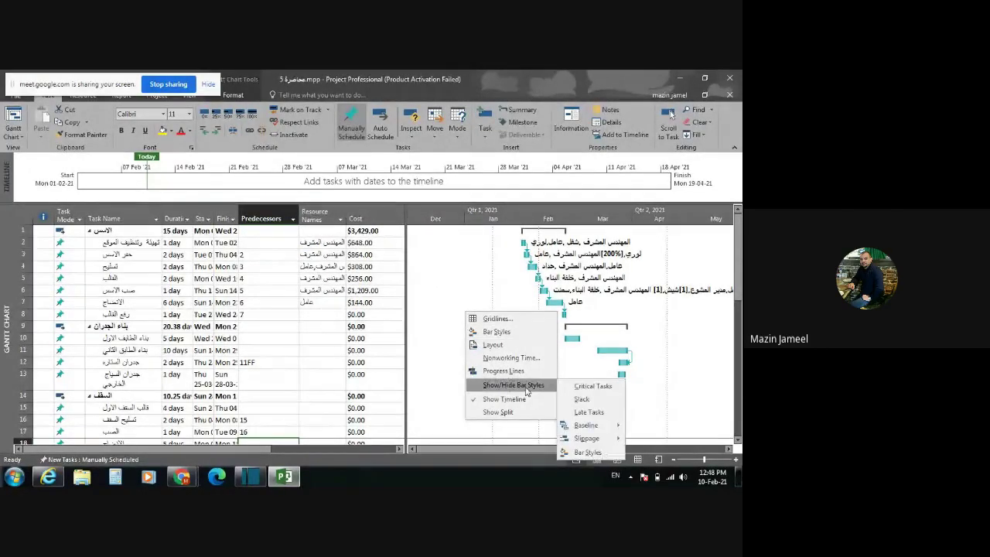
{"action": "left_click", "coordinate": [578, 390]}
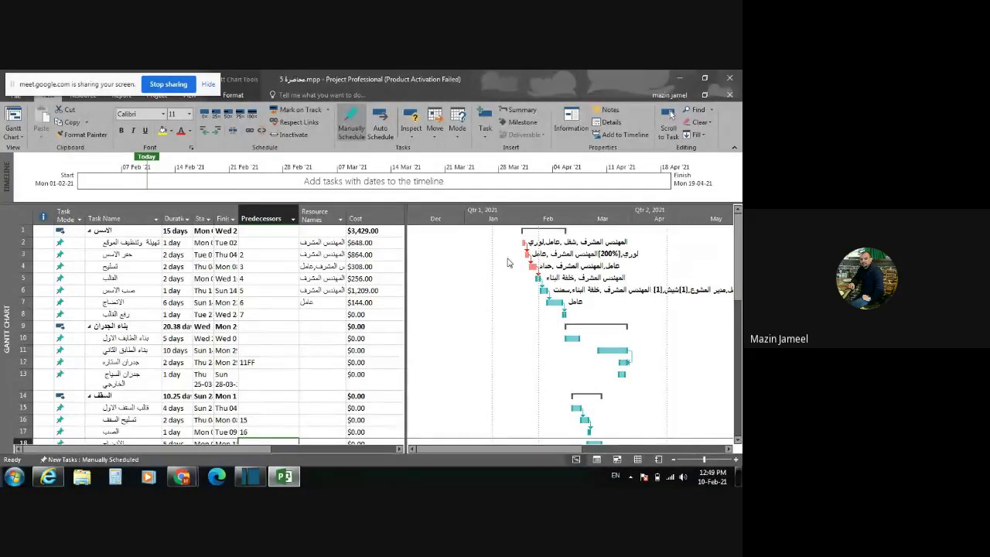
Examine the critical bars across the whole project on a finer timescale, including foundation rows 2 to 4 and the façade task in row 30.
{"action": "scroll", "coordinate": [533, 261], "scroll_direction": "up", "scroll_amount": 3, "text": "ctrl"}
{"action": "scroll", "coordinate": [530, 266], "scroll_direction": "down", "scroll_amount": 1}
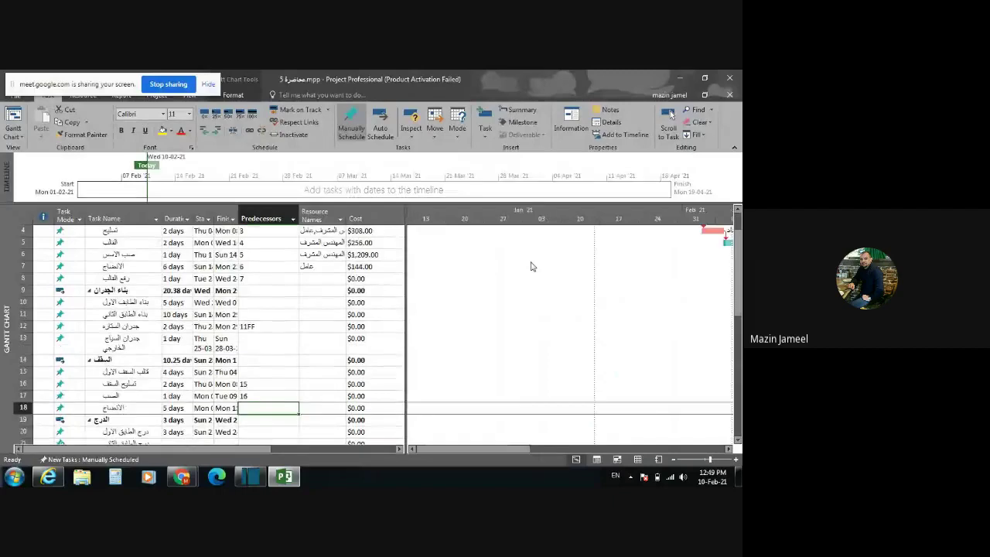
{"action": "scroll", "coordinate": [528, 448], "scroll_direction": "right", "scroll_amount": 3}
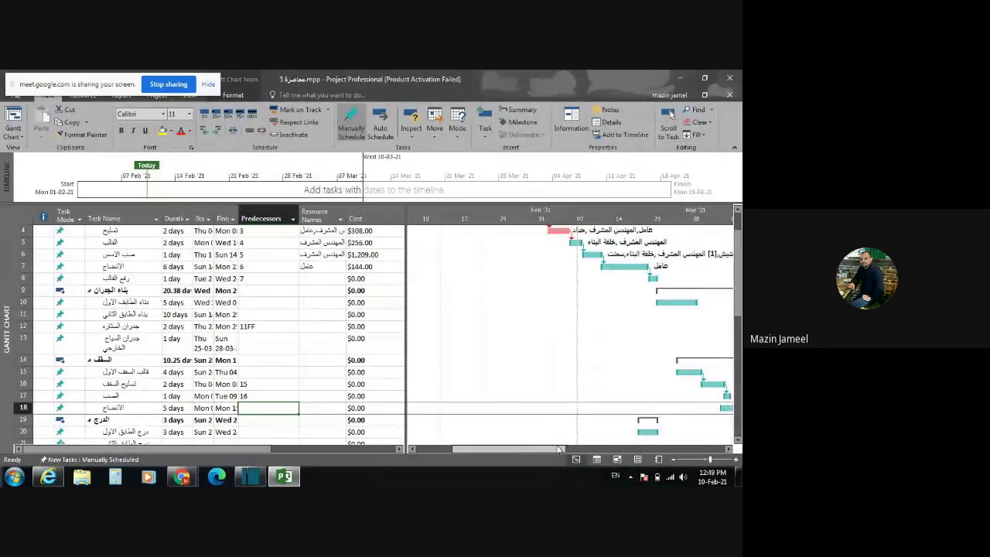
{"action": "scroll", "coordinate": [569, 326], "scroll_direction": "up", "scroll_amount": 1}
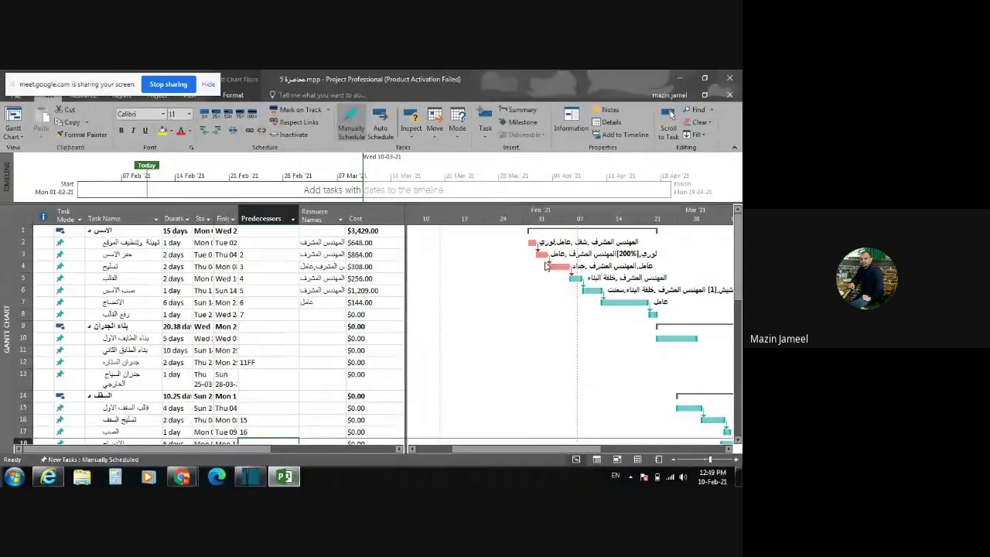
{"action": "scroll", "coordinate": [528, 279], "scroll_direction": "down", "scroll_amount": 3}
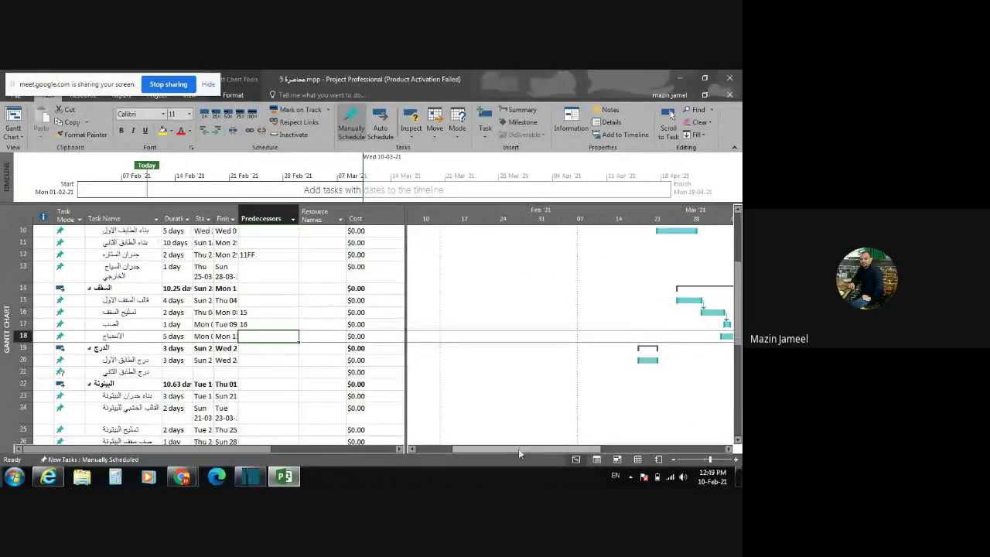
{"action": "left_click_drag", "start_coordinate": [518, 449], "coordinate": [628, 453]}
{"action": "scroll", "coordinate": [540, 316], "scroll_direction": "down", "scroll_amount": 3}
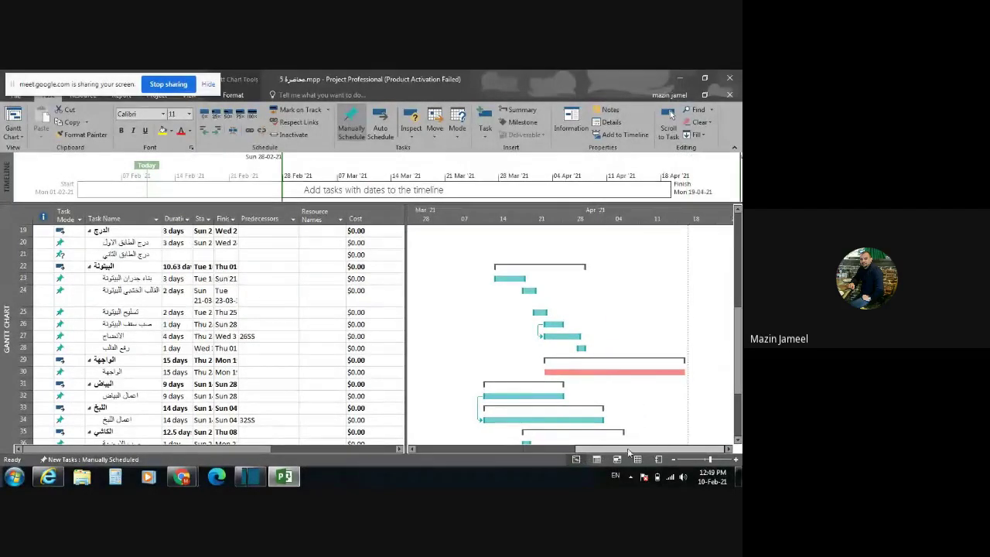
{"action": "left_click", "coordinate": [614, 372]}
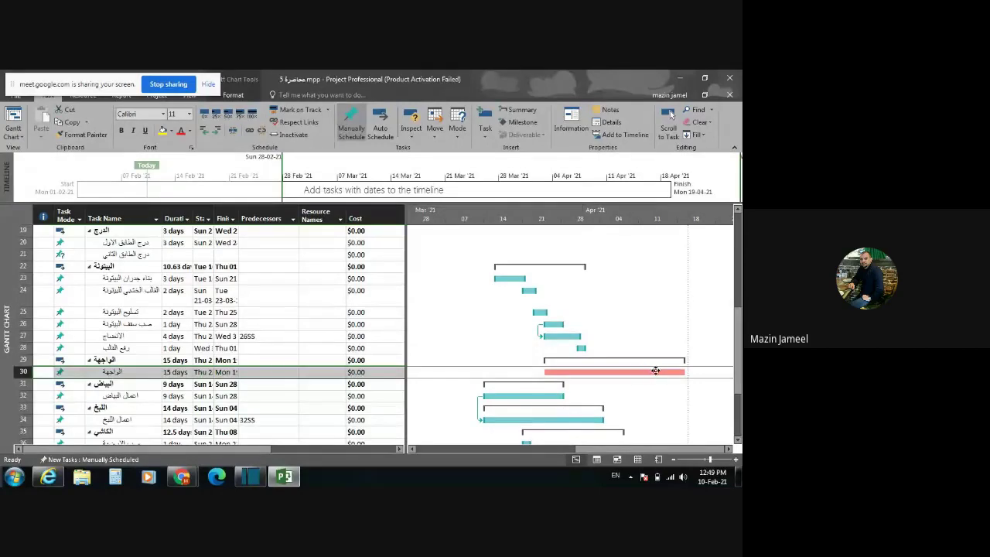
{"action": "scroll", "coordinate": [646, 371], "scroll_direction": "down", "scroll_amount": 3}
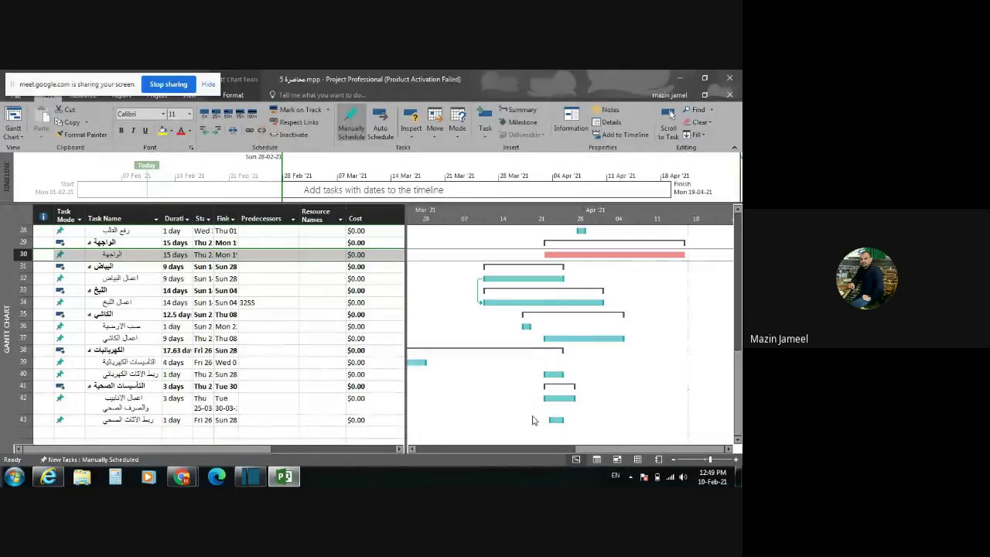
{"action": "scroll", "coordinate": [533, 414], "scroll_direction": "up", "scroll_amount": 2}
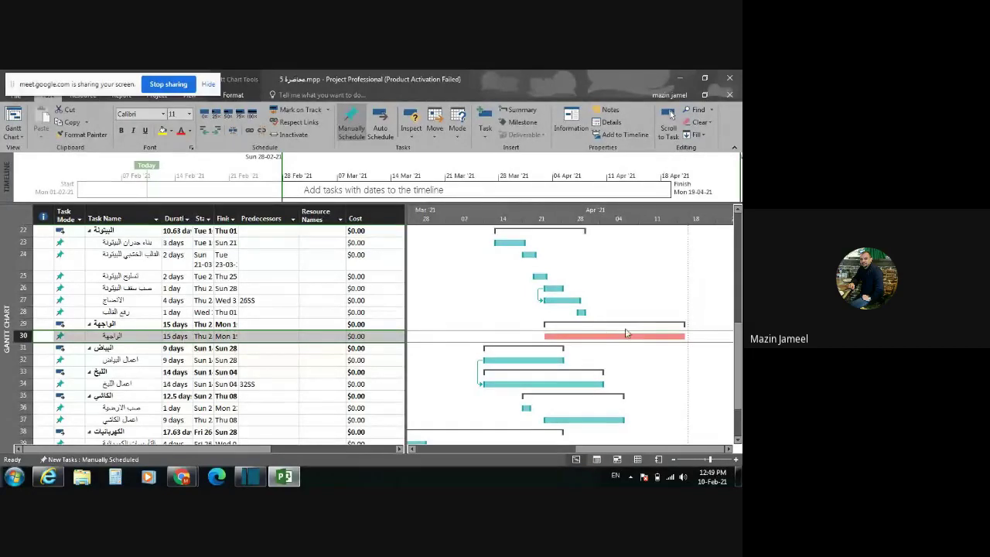
{"action": "scroll", "coordinate": [543, 326], "scroll_direction": "up", "scroll_amount": 7}
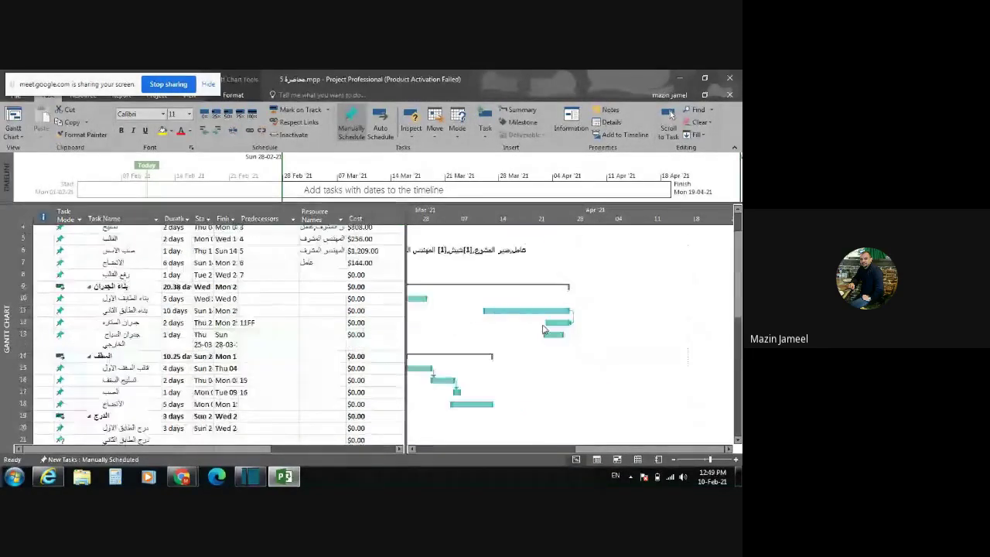
Mark the site preparation, foundation excavation and reinforcement tasks in rows 2, 3 and 4 as 100% complete.
{"action": "left_click_drag", "start_coordinate": [587, 454], "coordinate": [481, 454]}
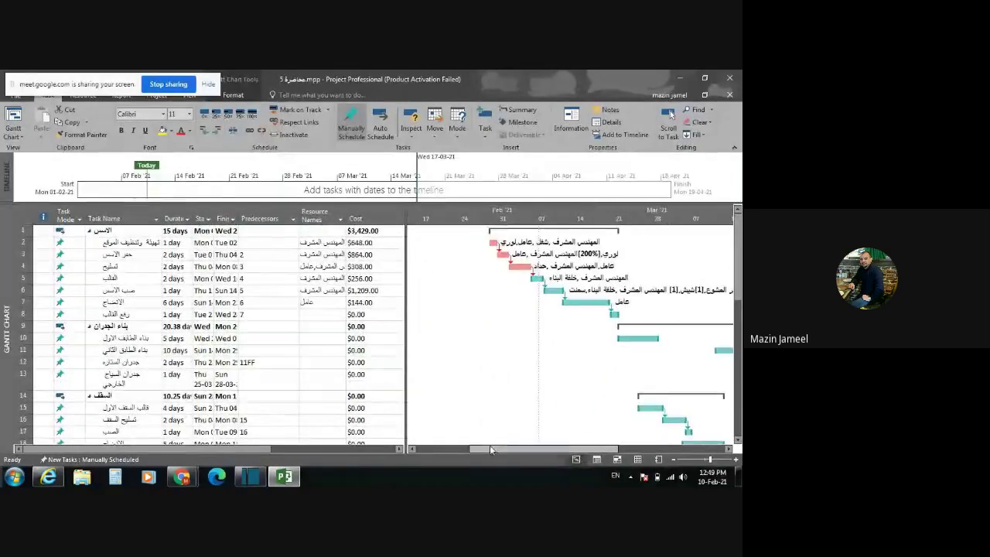
{"action": "scroll", "coordinate": [537, 266], "scroll_direction": "up", "scroll_amount": 2}
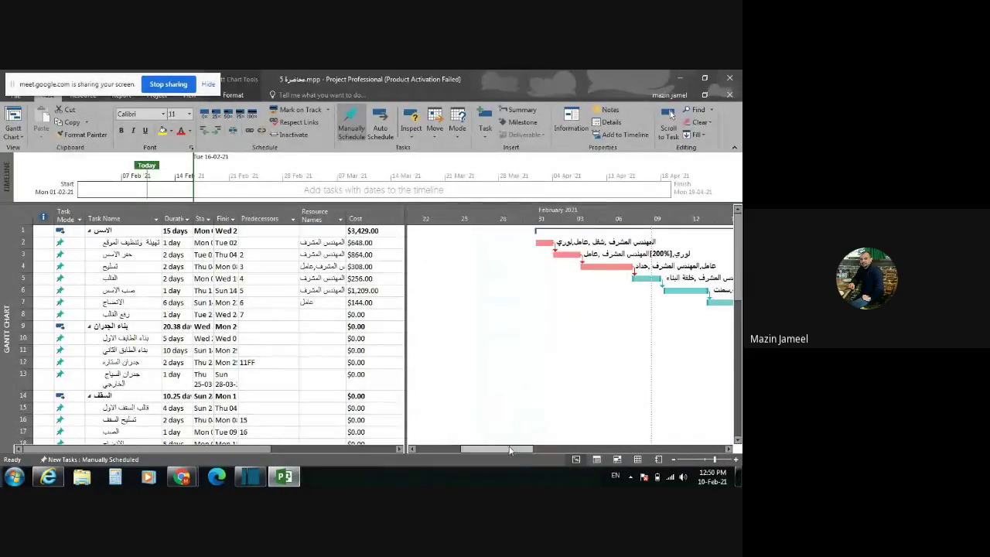
{"action": "scroll", "coordinate": [507, 447], "scroll_direction": "right", "scroll_amount": 3}
{"action": "left_click_drag", "start_coordinate": [516, 450], "coordinate": [506, 448]}
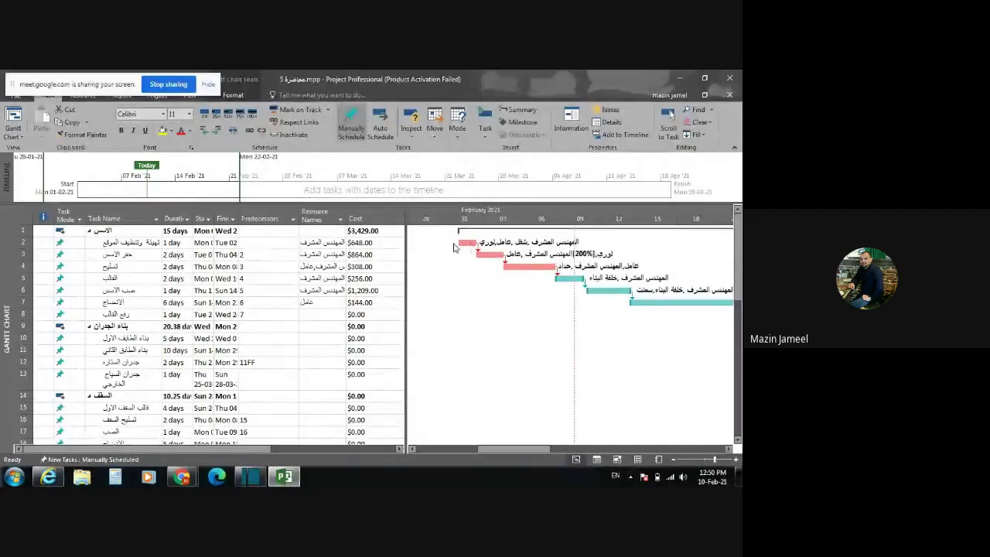
{"action": "left_click", "coordinate": [123, 242]}
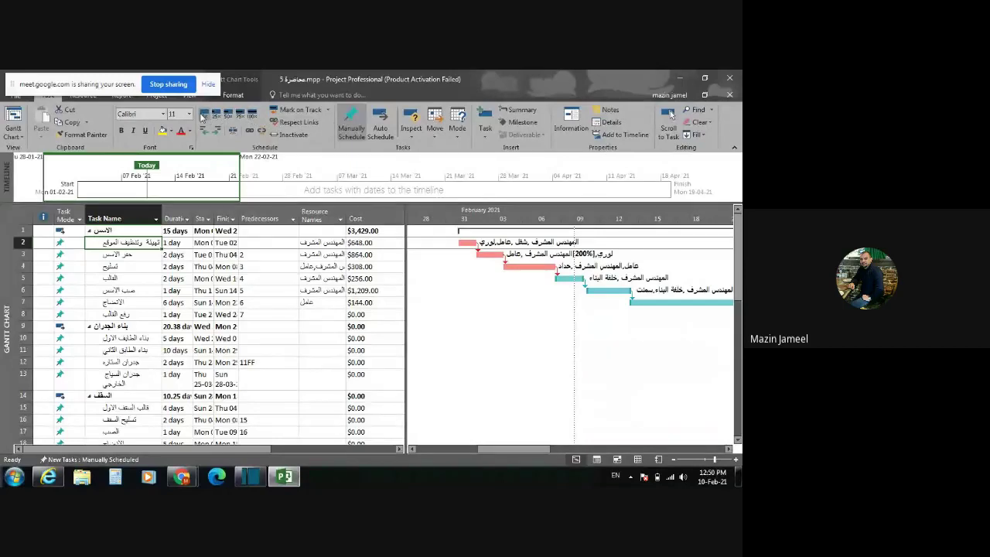
{"action": "left_click", "coordinate": [253, 114]}
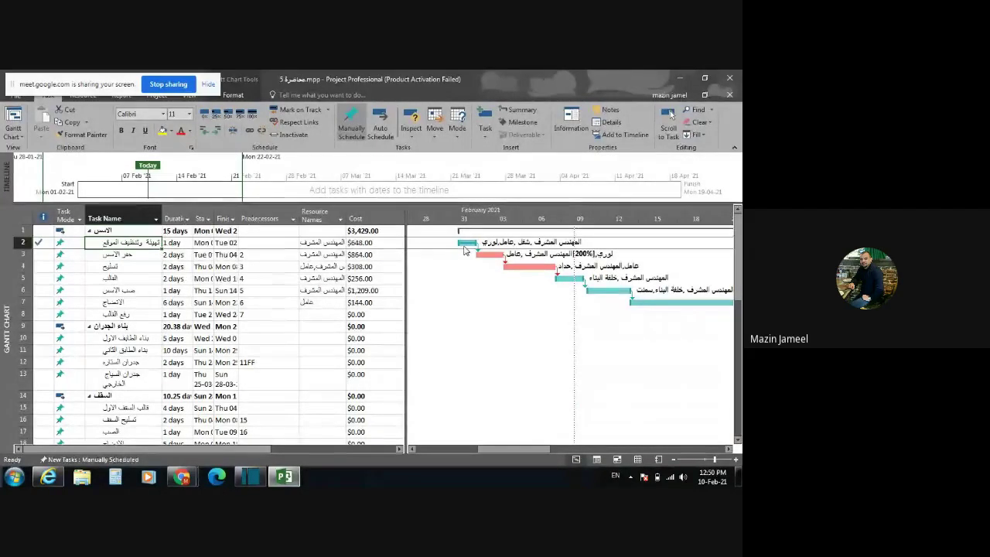
{"action": "left_click", "coordinate": [130, 255]}
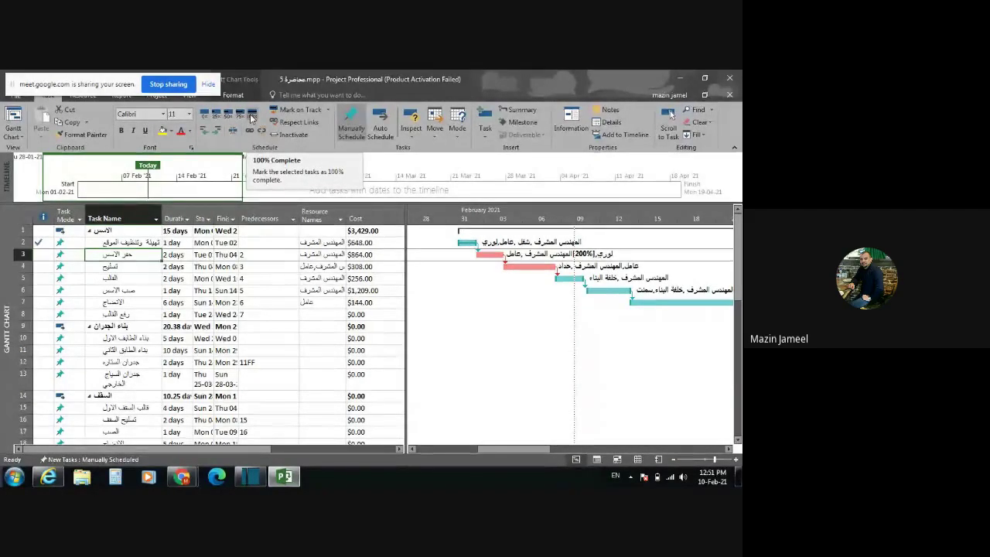
{"action": "left_click", "coordinate": [252, 117]}
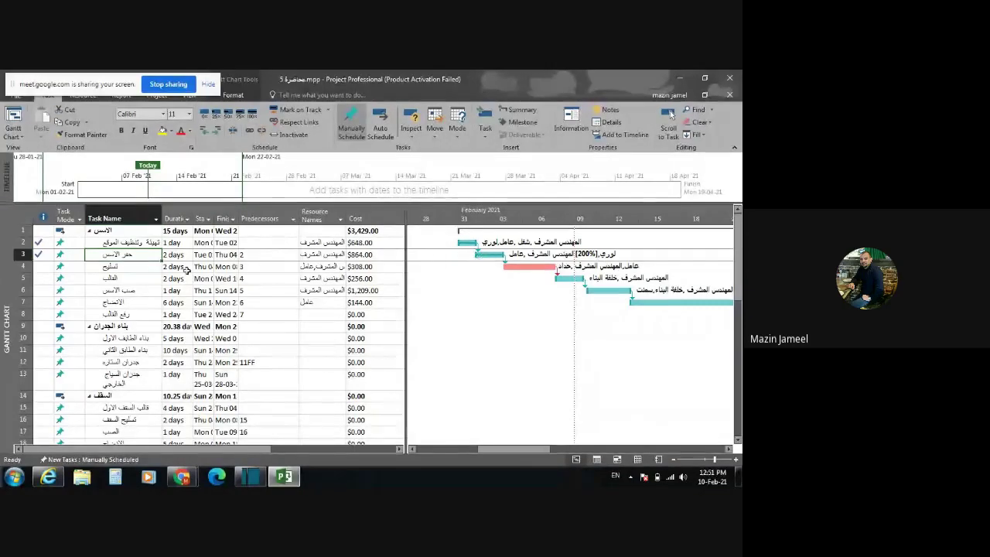
{"action": "left_click", "coordinate": [152, 266]}
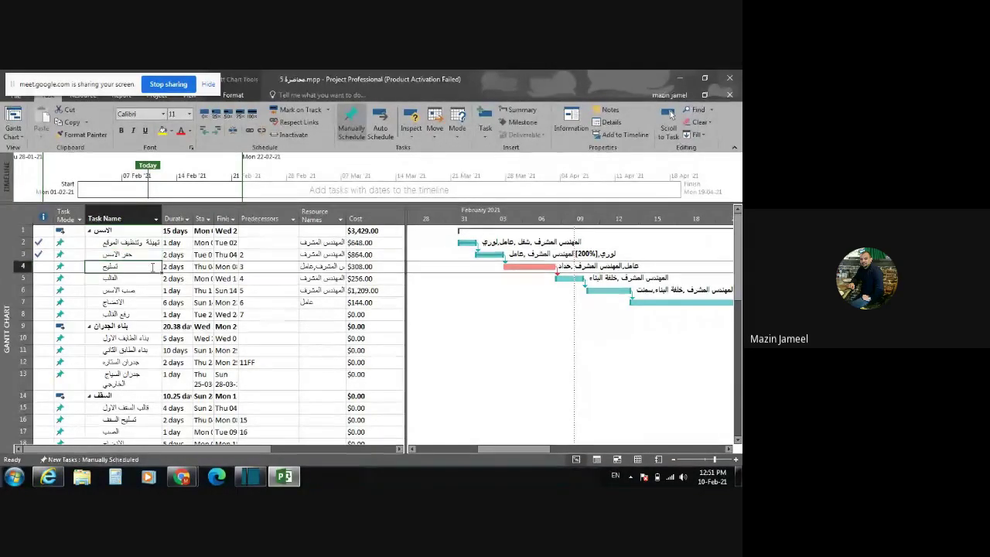
{"action": "left_click", "coordinate": [254, 114]}
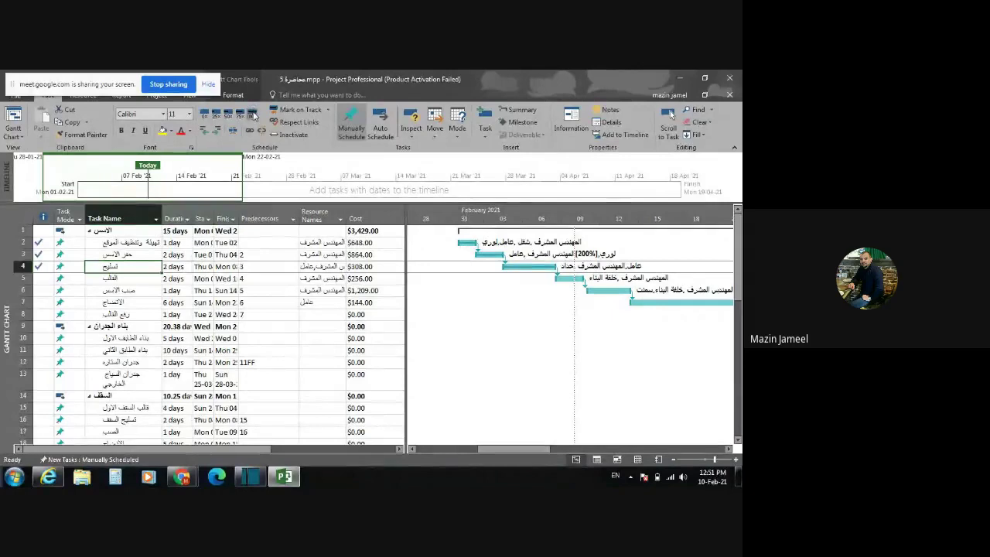
Widen the Finish column and check the finish date of the formwork task in row 5 against the current-date line.
{"action": "left_click", "coordinate": [562, 278]}
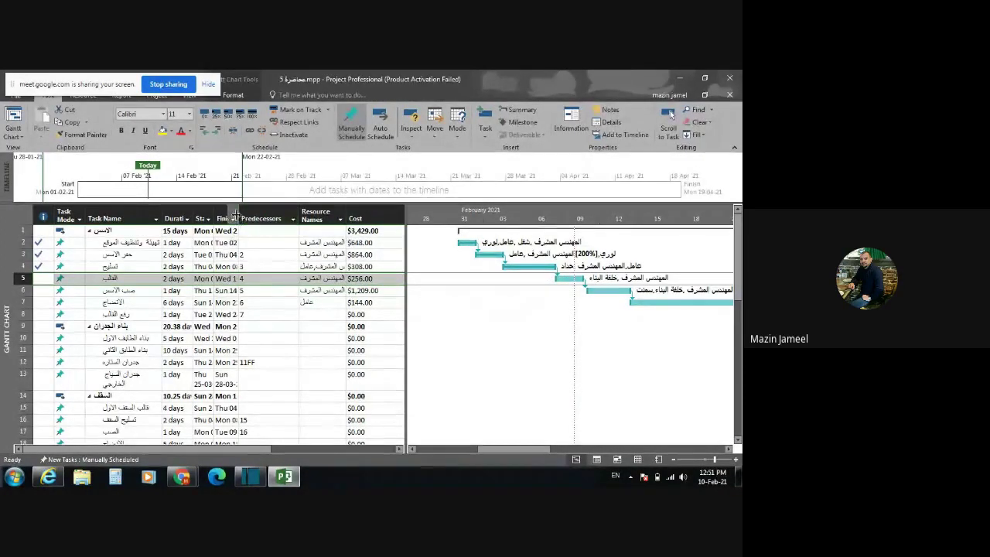
{"action": "left_click_drag", "start_coordinate": [240, 213], "coordinate": [252, 213]}
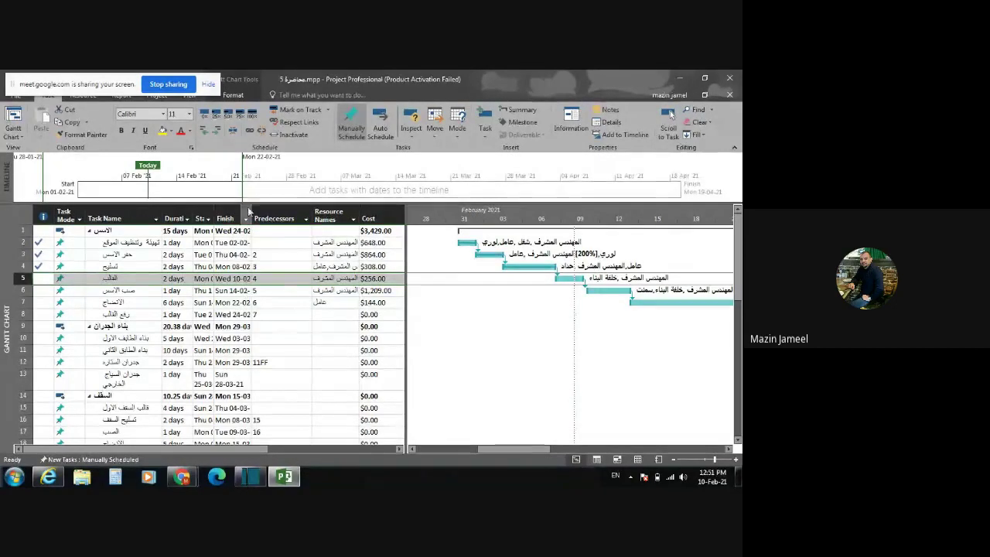
{"action": "left_click", "coordinate": [238, 279]}
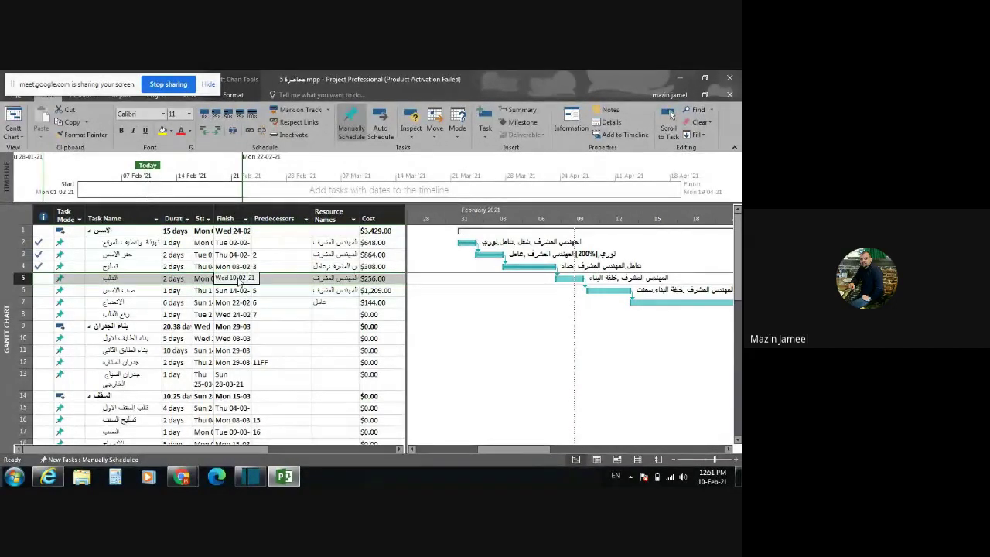
{"action": "key", "text": "Escape"}
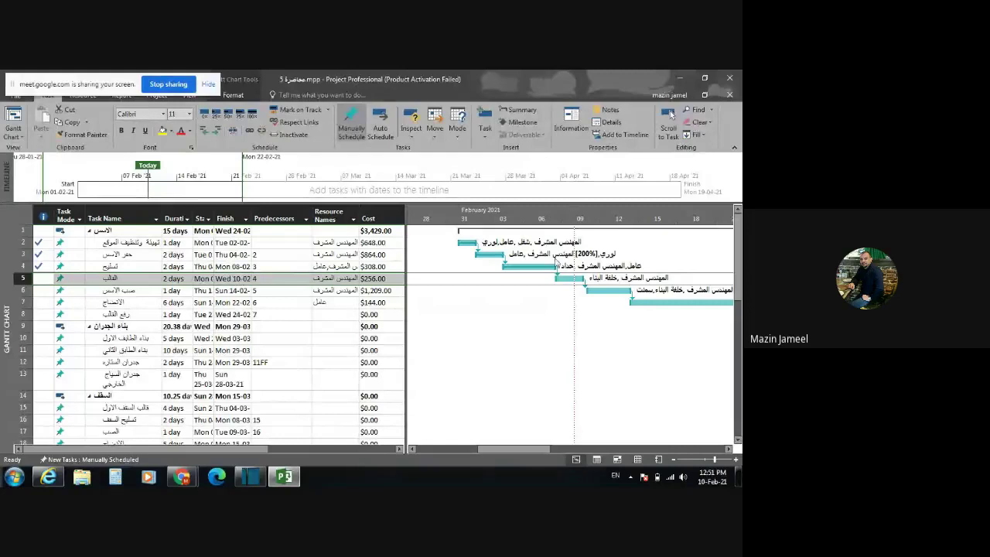
{"action": "mouse_move", "coordinate": [565, 281]}
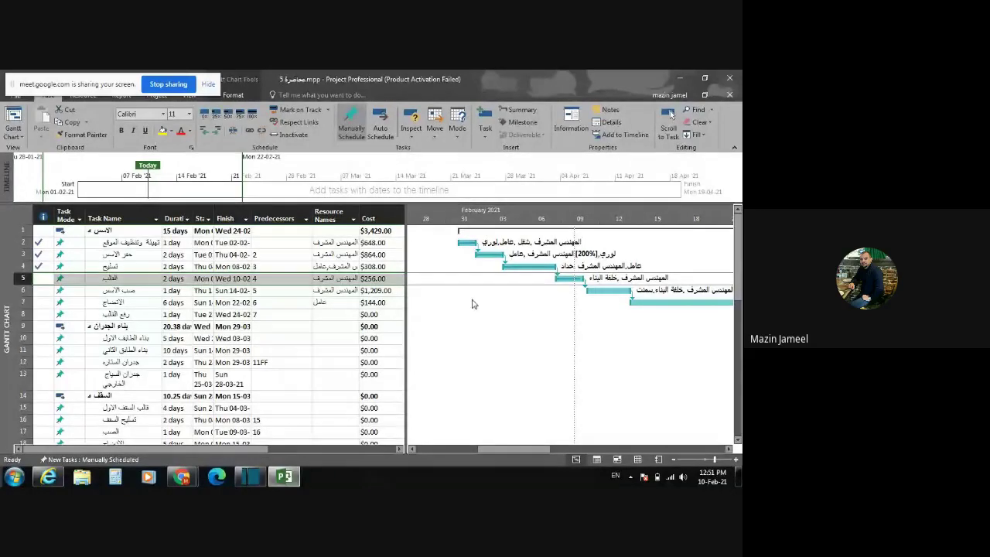
Examine the Gantt bars of rows 13 to 43 through April 2021, focusing on the critical façade task in row 30.
{"action": "scroll", "coordinate": [439, 282], "scroll_direction": "down", "scroll_amount": 4}
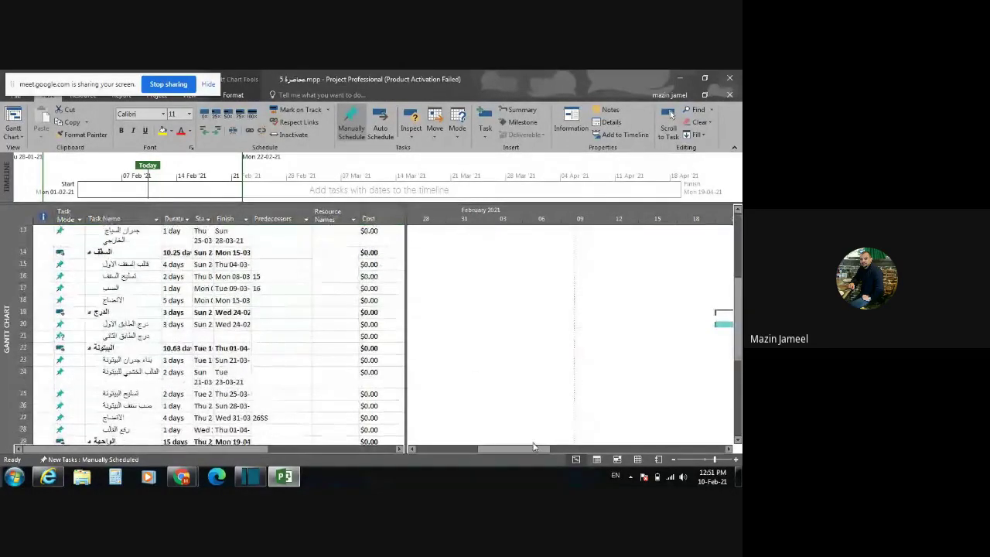
{"action": "left_click_drag", "start_coordinate": [532, 451], "coordinate": [634, 451]}
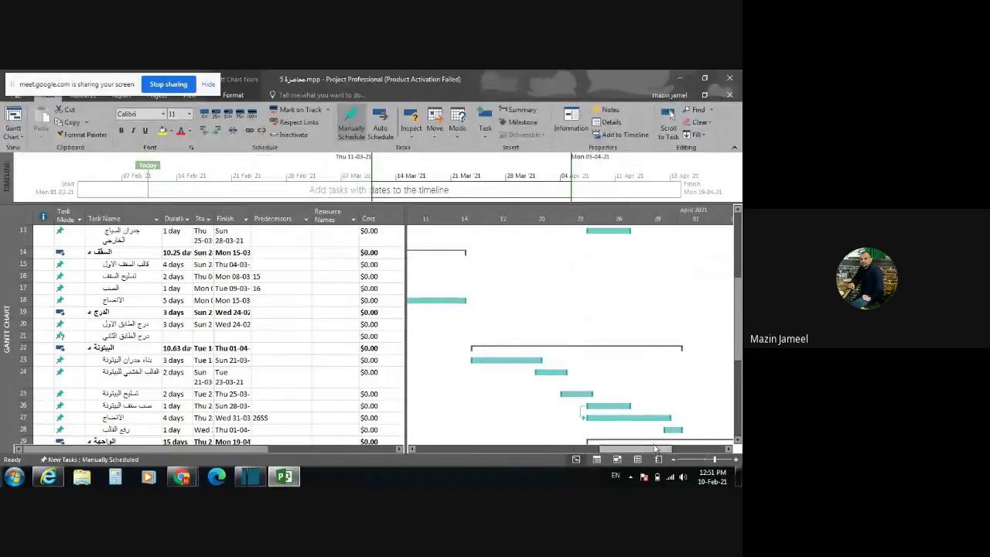
{"action": "scroll", "coordinate": [607, 375], "scroll_direction": "down", "scroll_amount": 1}
{"action": "scroll", "coordinate": [607, 375], "scroll_direction": "down", "scroll_amount": 3}
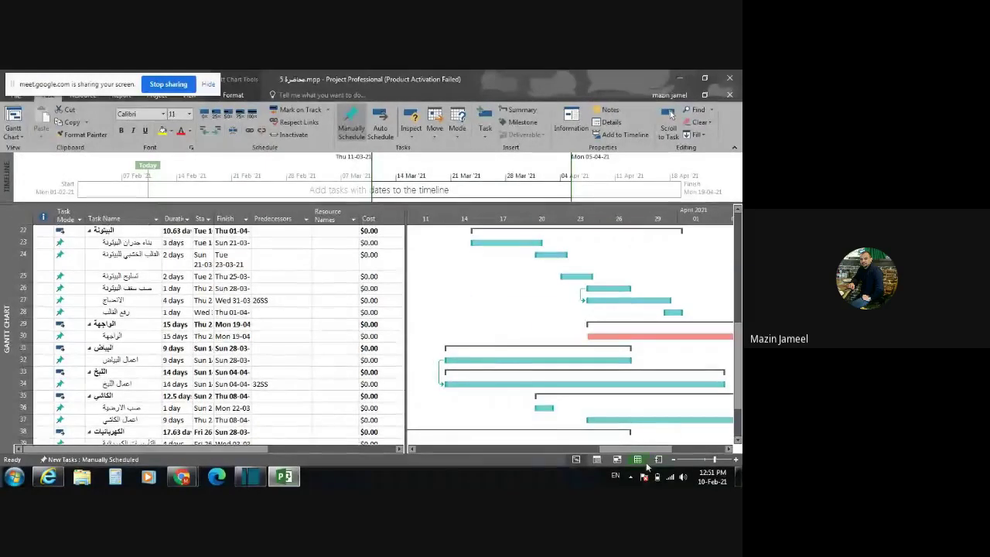
{"action": "scroll", "coordinate": [610, 371], "scroll_direction": "right", "scroll_amount": 5}
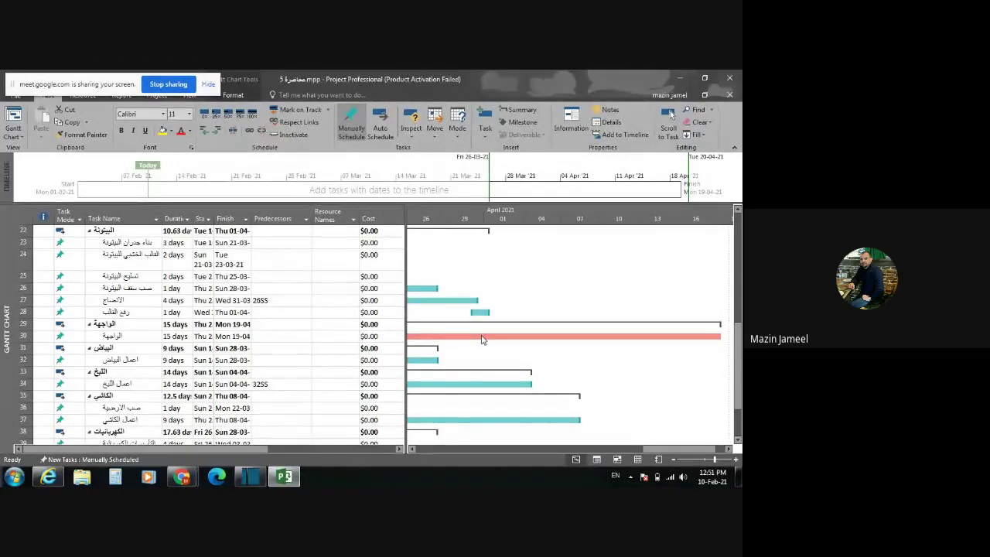
{"action": "scroll", "coordinate": [481, 341], "scroll_direction": "down", "scroll_amount": 2}
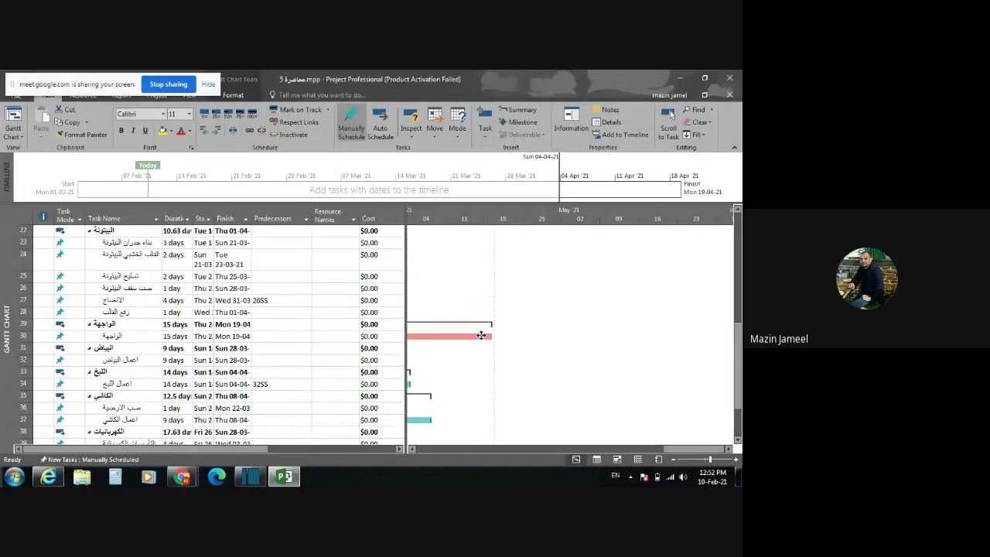
{"action": "left_click_drag", "start_coordinate": [669, 450], "coordinate": [579, 447]}
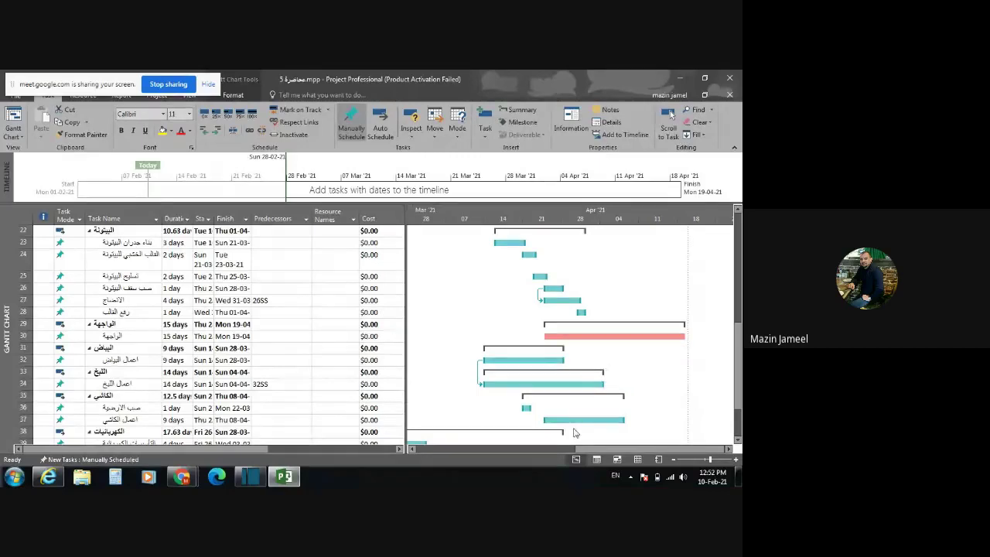
{"action": "scroll", "coordinate": [544, 348], "scroll_direction": "down", "scroll_amount": 2}
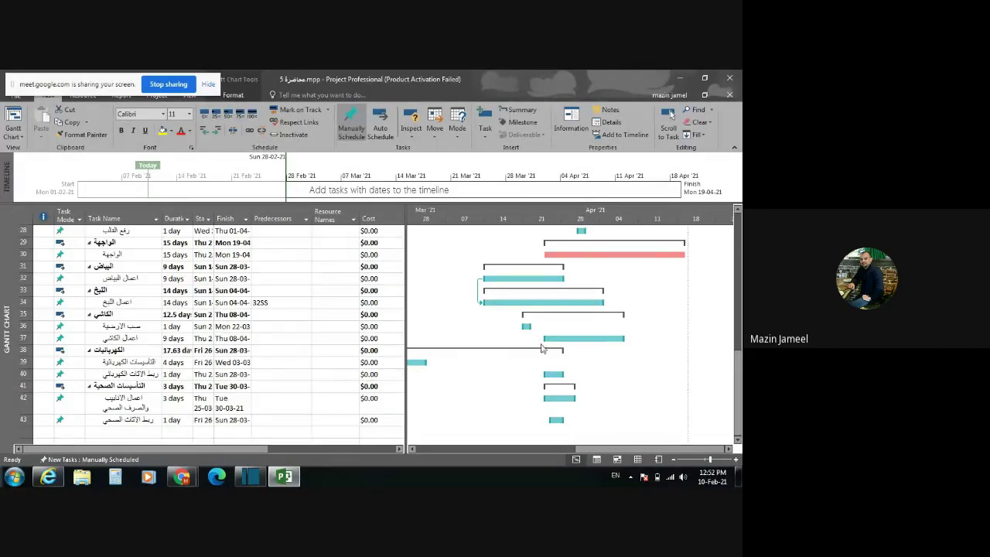
{"action": "left_click", "coordinate": [582, 256]}
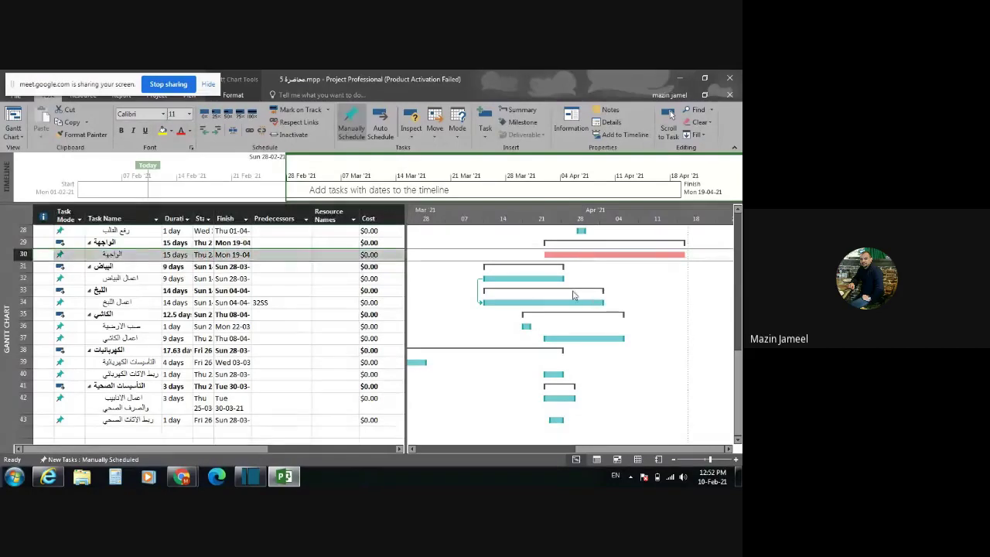
Review the foundation tasks' bars against the current-date line and look over the task list down to row 43.
{"action": "left_click_drag", "start_coordinate": [594, 450], "coordinate": [542, 449]}
{"action": "scroll", "coordinate": [516, 317], "scroll_direction": "up", "scroll_amount": 9}
{"action": "scroll", "coordinate": [507, 308], "scroll_direction": "up", "scroll_amount": 1}
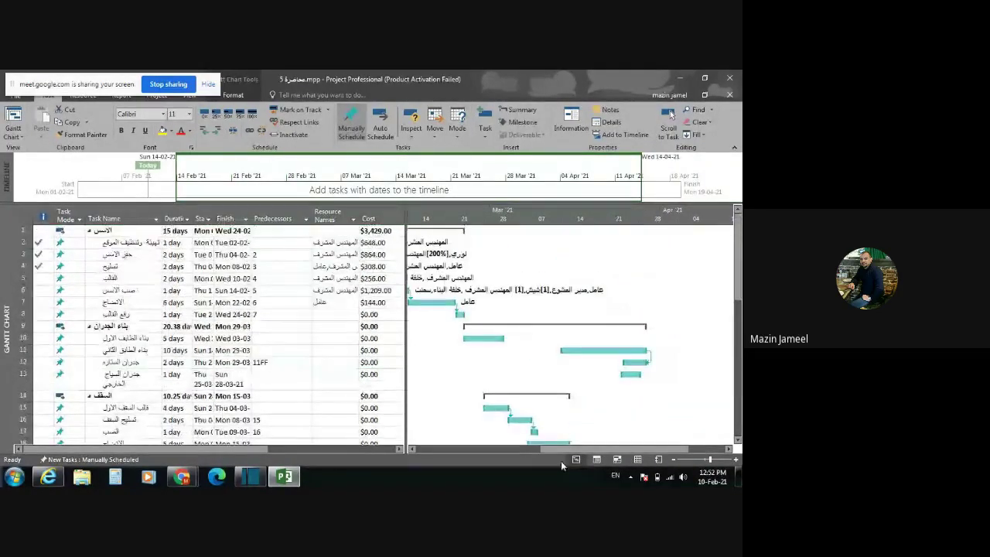
{"action": "left_click_drag", "start_coordinate": [561, 452], "coordinate": [508, 454]}
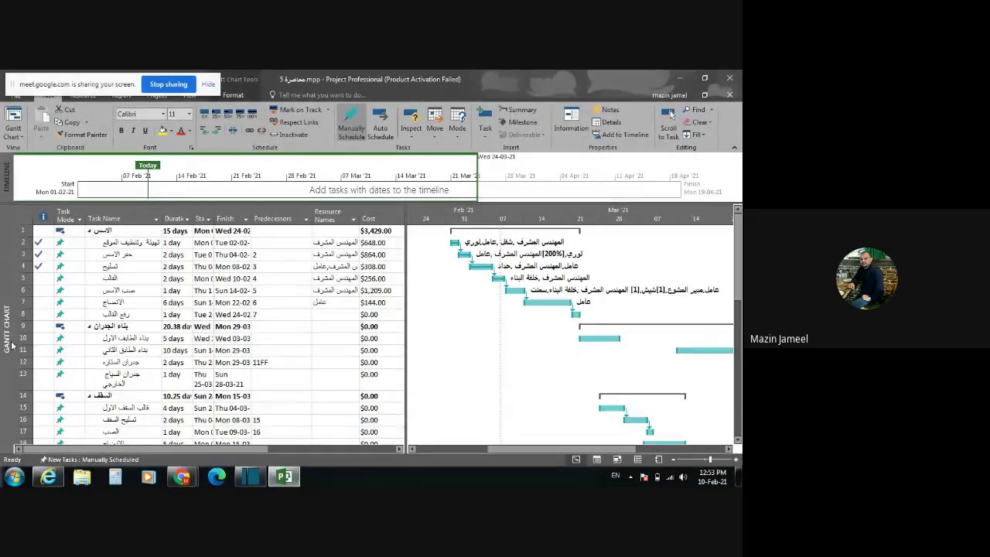
{"action": "scroll", "coordinate": [209, 332], "scroll_direction": "down", "scroll_amount": 10}
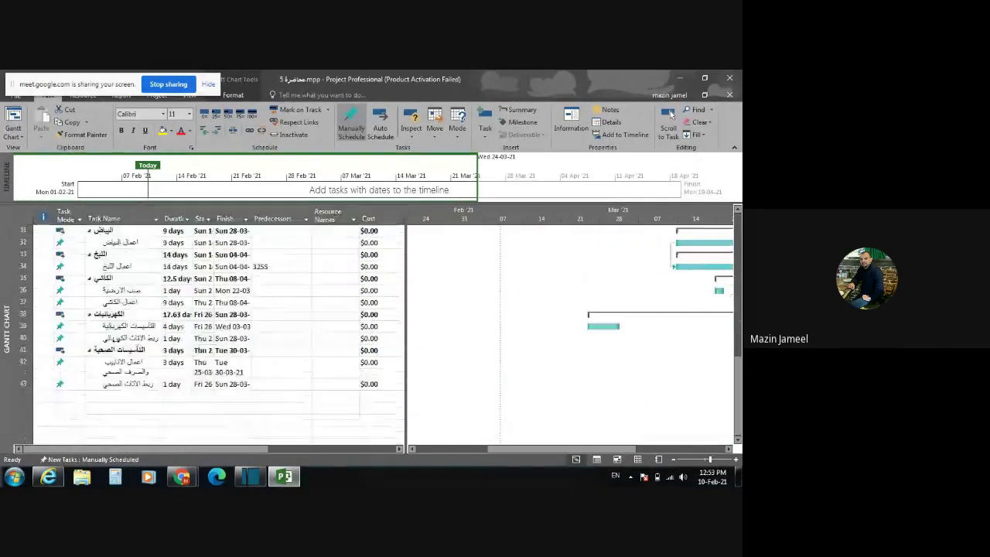
{"action": "scroll", "coordinate": [209, 333], "scroll_direction": "up", "scroll_amount": 10}
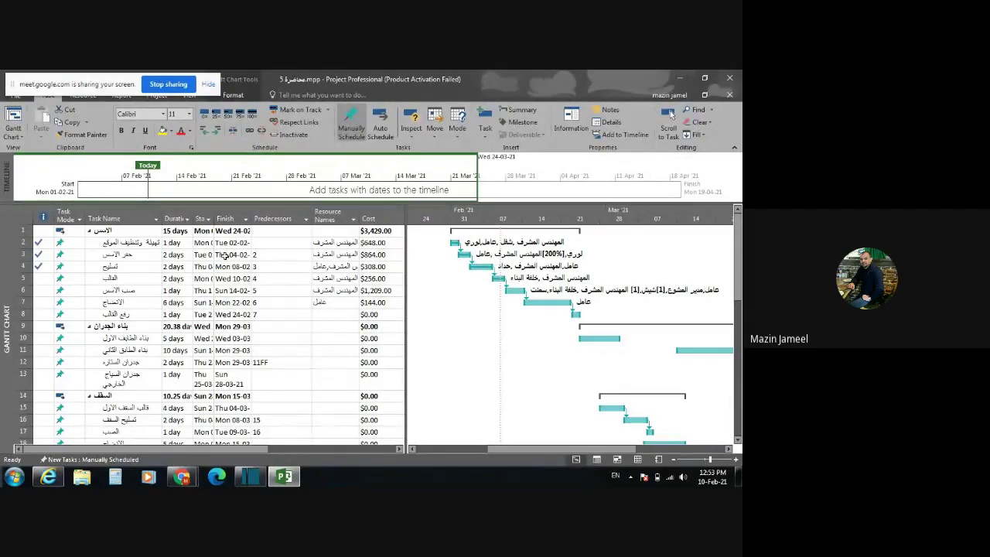
Insert a Status column before the Duration column and widen it until its entries are fully readable.
{"action": "left_click", "coordinate": [177, 211]}
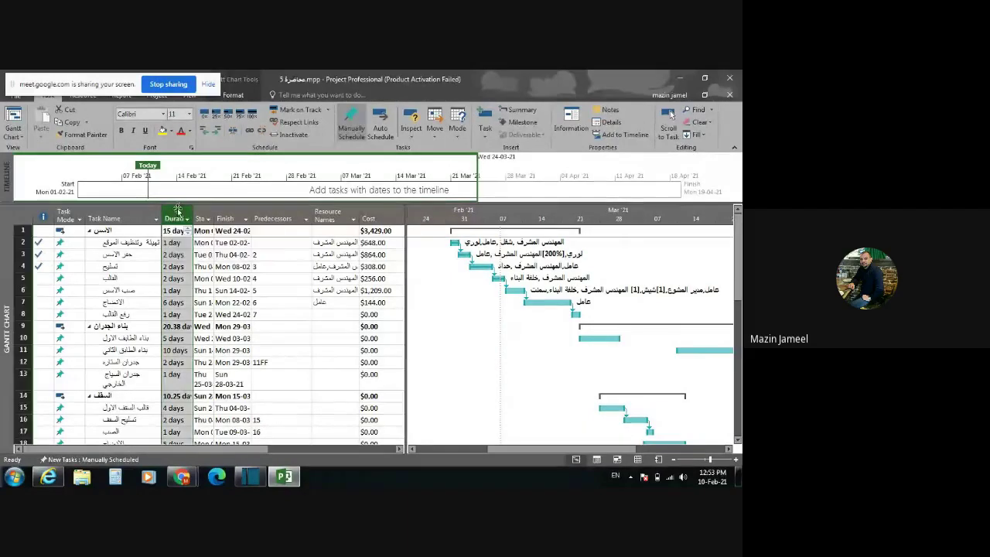
{"action": "right_click", "coordinate": [177, 210]}
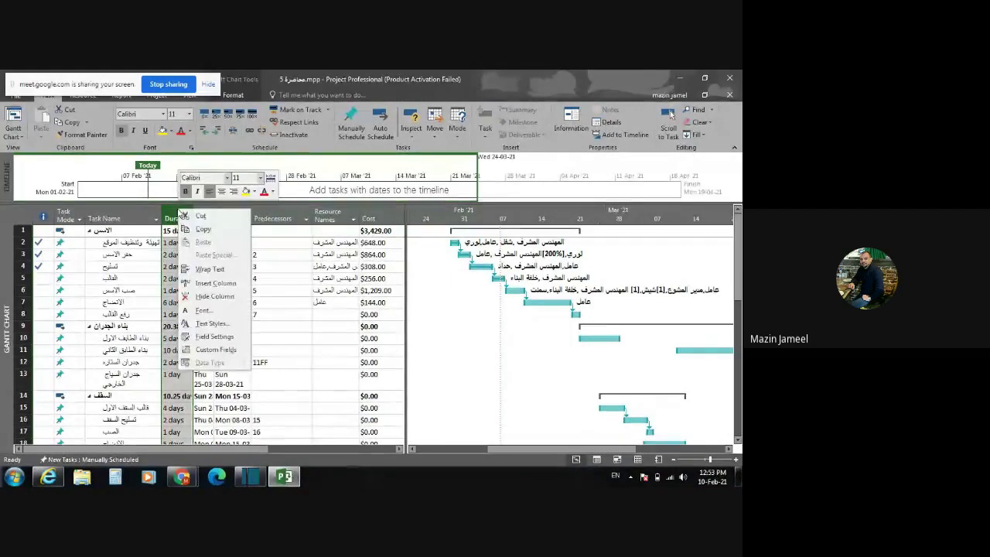
{"action": "left_click", "coordinate": [231, 286]}
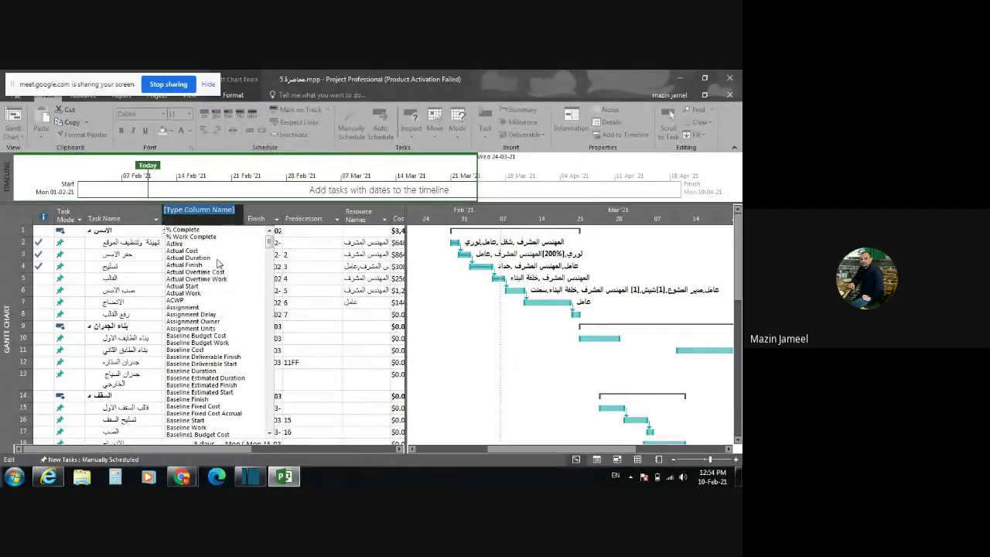
{"action": "scroll", "coordinate": [216, 274], "scroll_direction": "down", "scroll_amount": 1}
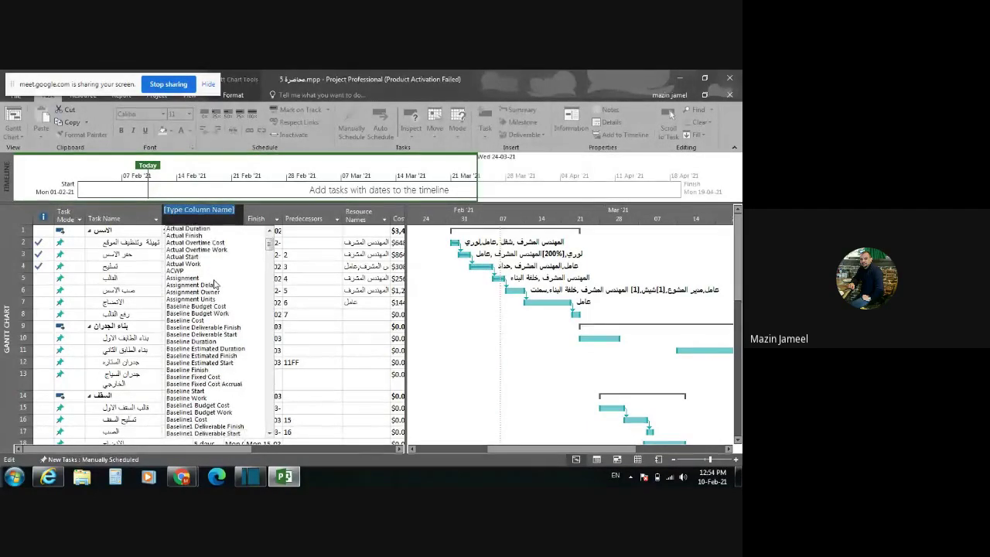
{"action": "scroll", "coordinate": [216, 283], "scroll_direction": "down", "scroll_amount": 2}
{"action": "scroll", "coordinate": [215, 283], "scroll_direction": "down", "scroll_amount": 20}
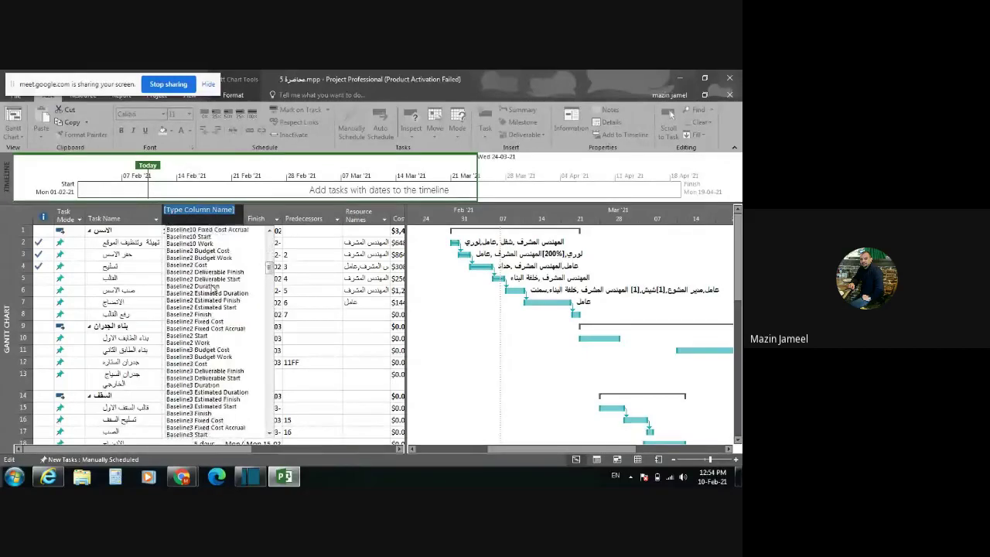
{"action": "scroll", "coordinate": [208, 288], "scroll_direction": "down", "scroll_amount": 20}
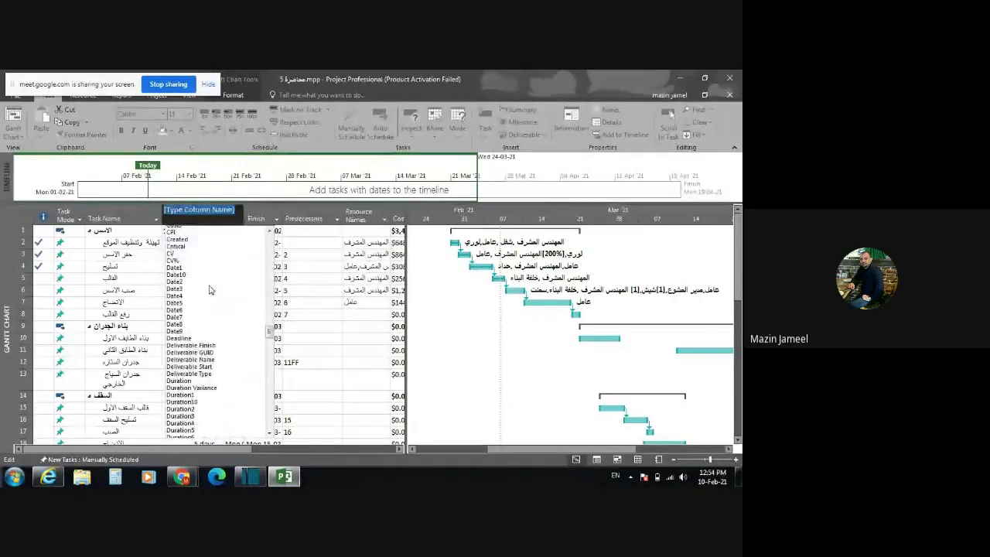
{"action": "scroll", "coordinate": [209, 289], "scroll_direction": "down", "scroll_amount": 20}
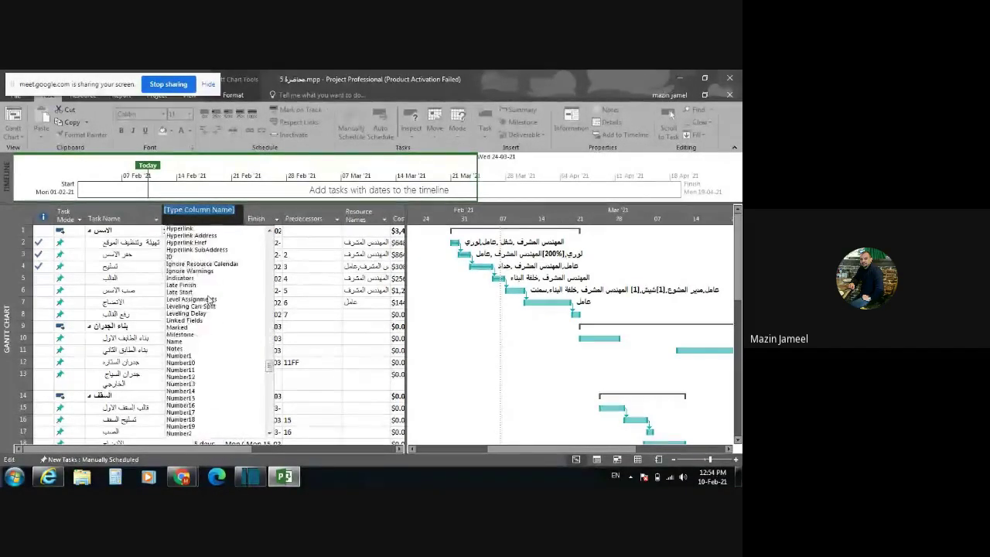
{"action": "scroll", "coordinate": [205, 331], "scroll_direction": "down", "scroll_amount": 20}
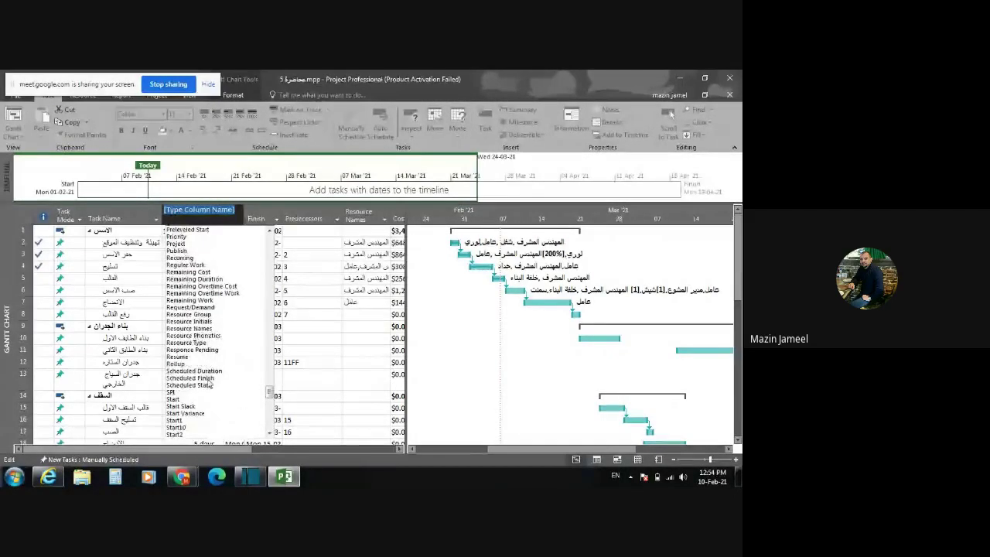
{"action": "scroll", "coordinate": [199, 414], "scroll_direction": "down", "scroll_amount": 4}
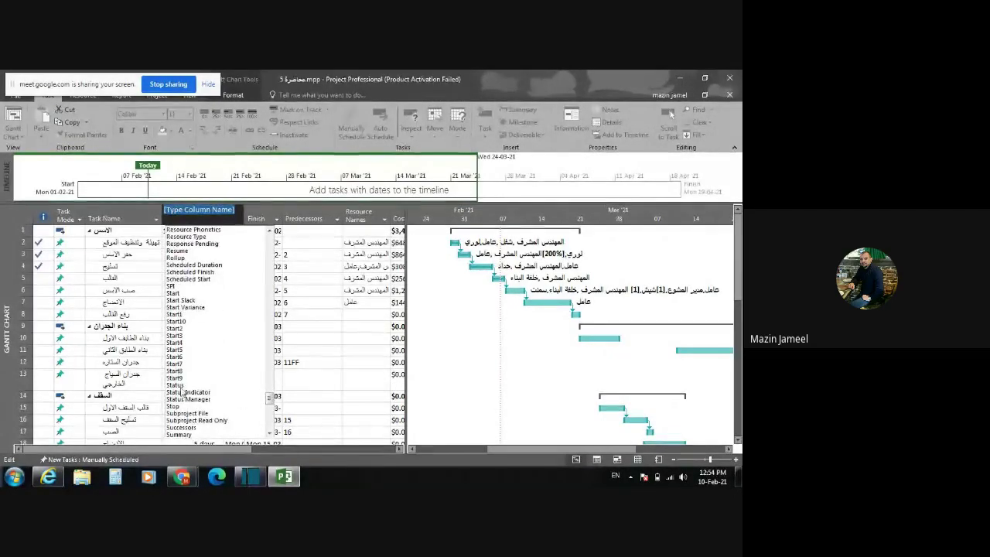
{"action": "left_click", "coordinate": [179, 385]}
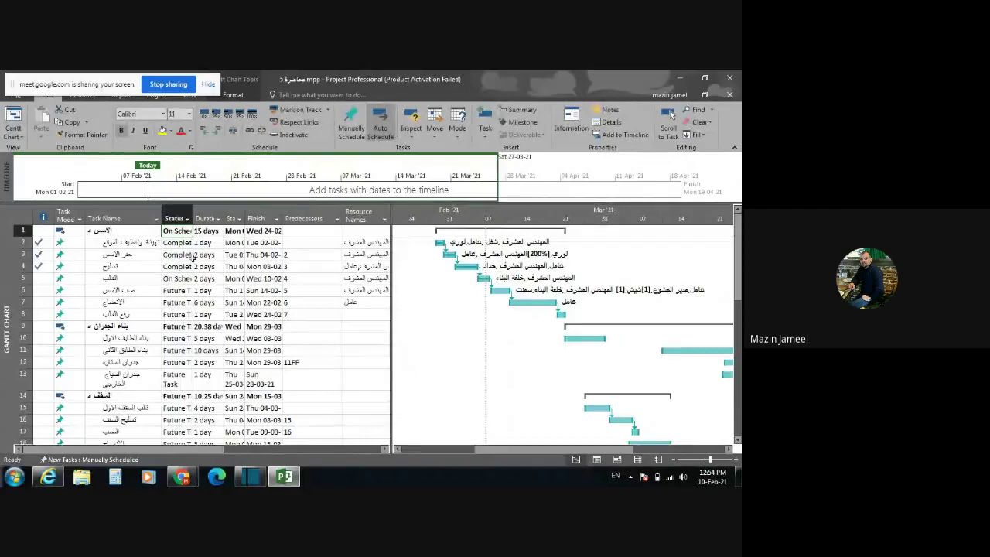
{"action": "mouse_move", "coordinate": [224, 217]}
{"action": "left_mouse_down"}
{"action": "mouse_move", "coordinate": [211, 213]}
{"action": "mouse_move", "coordinate": [229, 215]}
{"action": "left_mouse_up"}
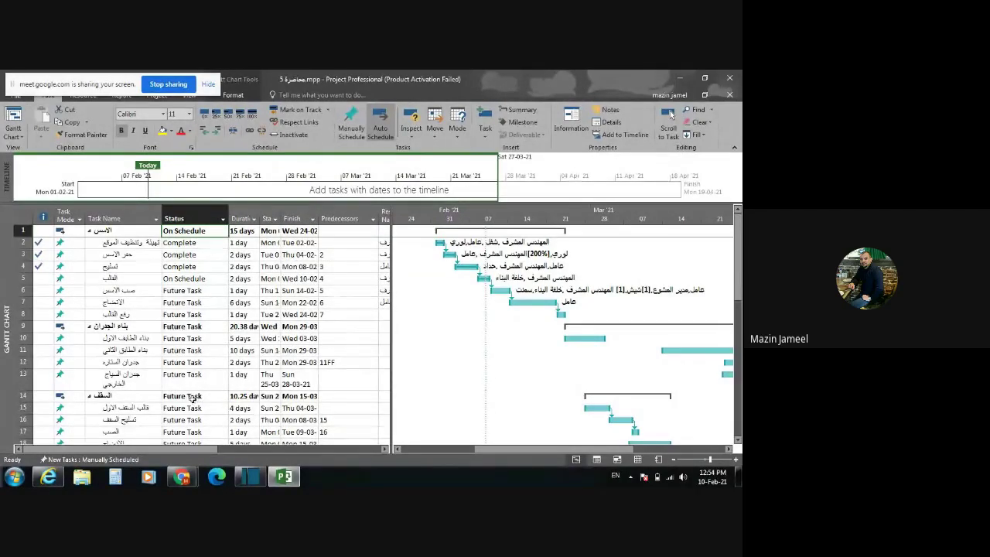
Check the status of the foundation tasks in rows 2 to 5 and of the remaining tasks down to row 43.
{"action": "left_click", "coordinate": [201, 243]}
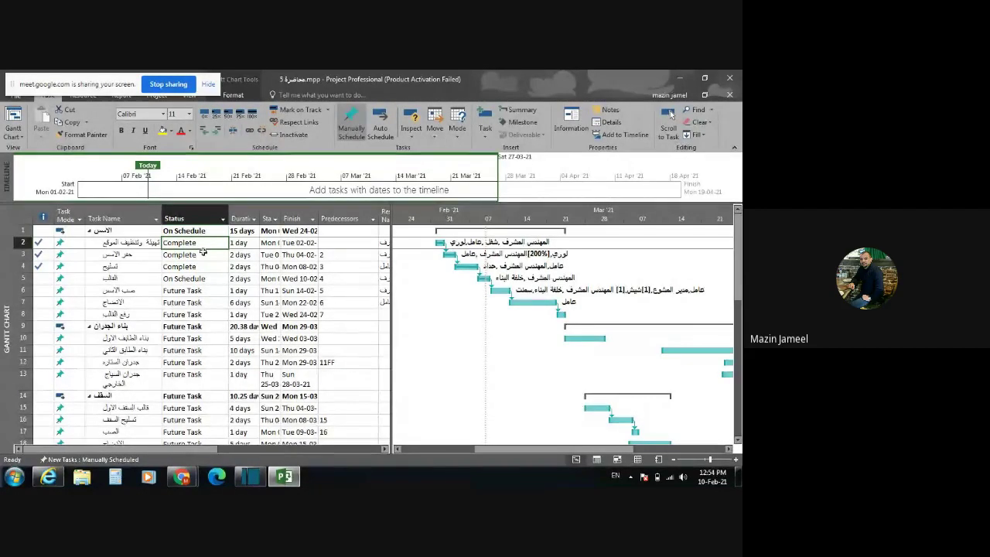
{"action": "left_click", "coordinate": [203, 254]}
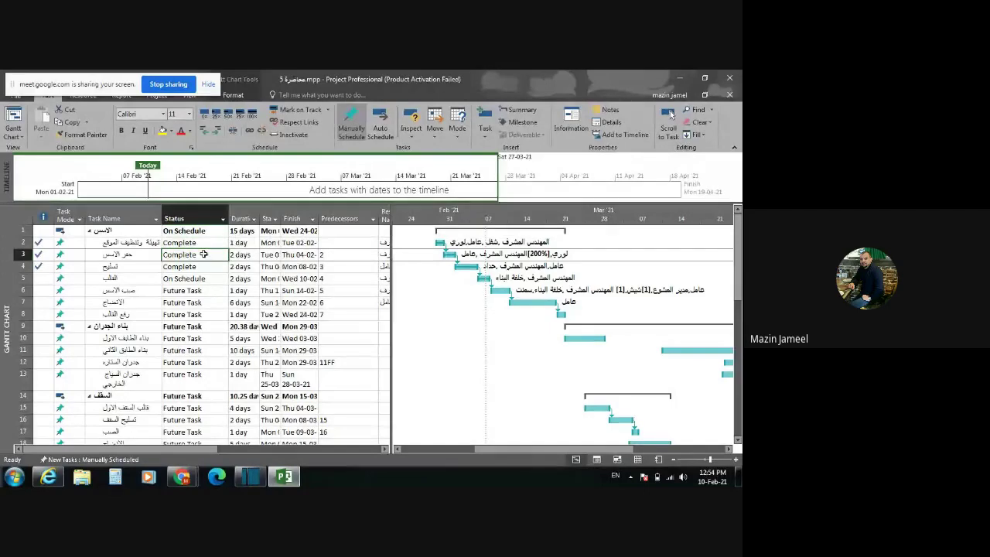
{"action": "left_click", "coordinate": [206, 266]}
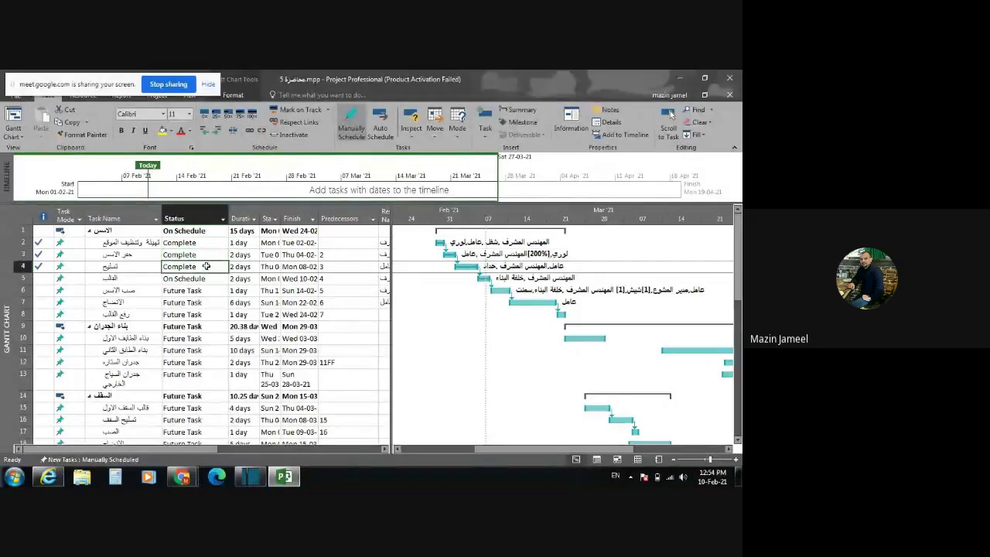
{"action": "left_click", "coordinate": [209, 279]}
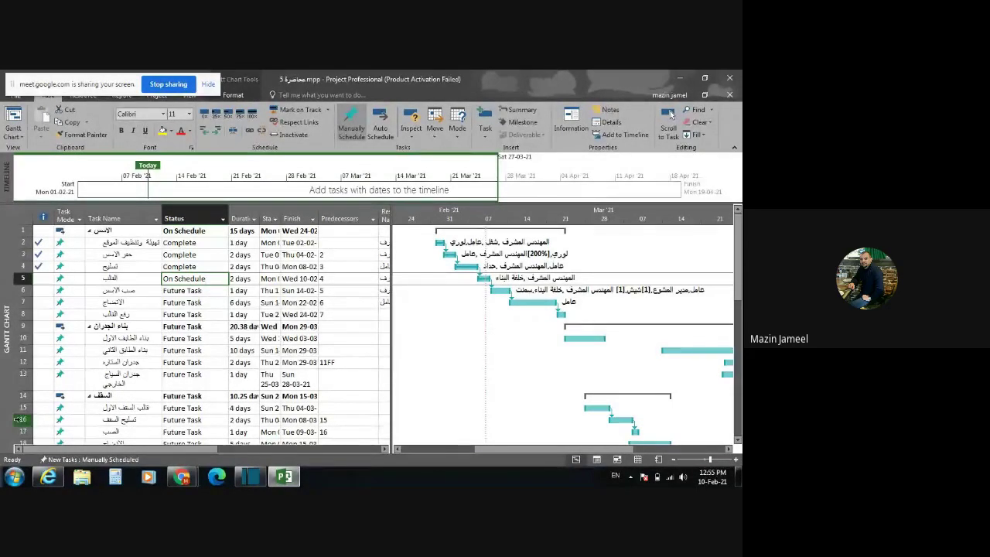
{"action": "left_click", "coordinate": [154, 420]}
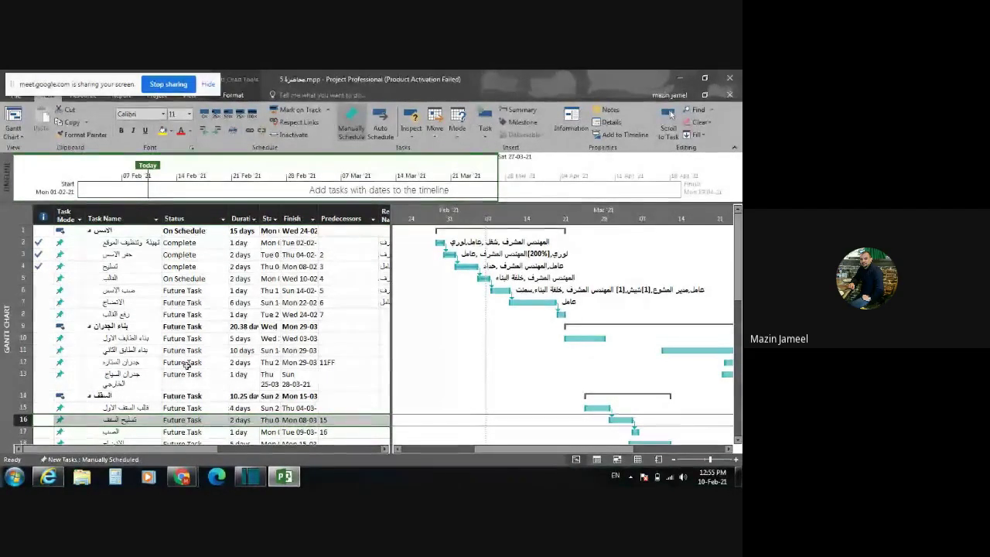
{"action": "scroll", "coordinate": [184, 238], "scroll_direction": "down", "scroll_amount": 11}
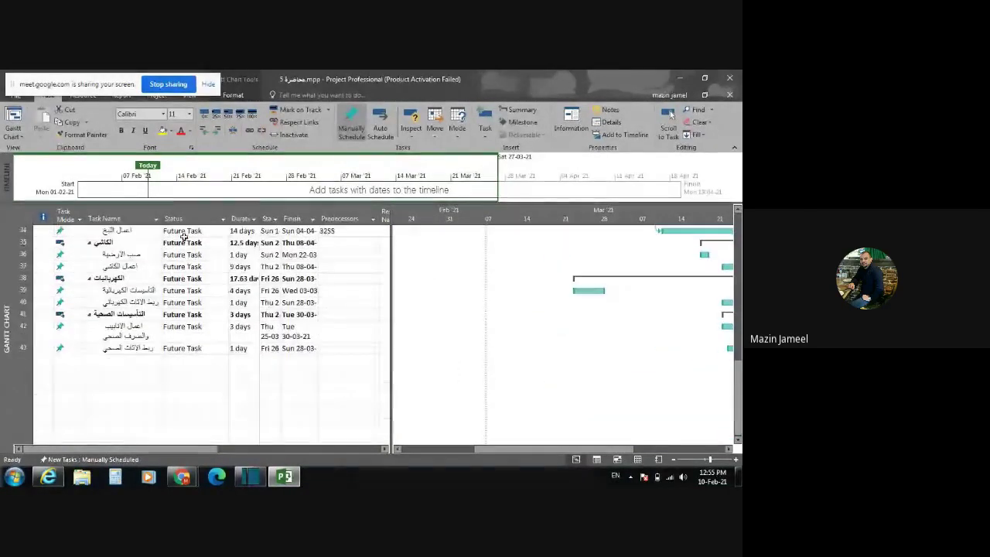
{"action": "scroll", "coordinate": [202, 275], "scroll_direction": "up", "scroll_amount": 11}
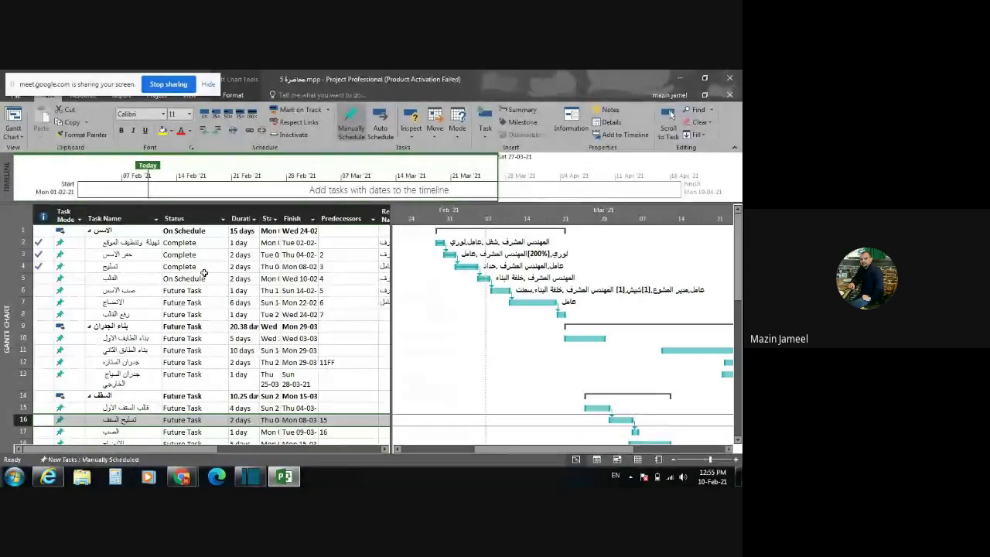
Insert a Status Indicator column before the Duration column of the task table.
{"action": "left_click", "coordinate": [244, 214]}
{"action": "right_click", "coordinate": [245, 210]}
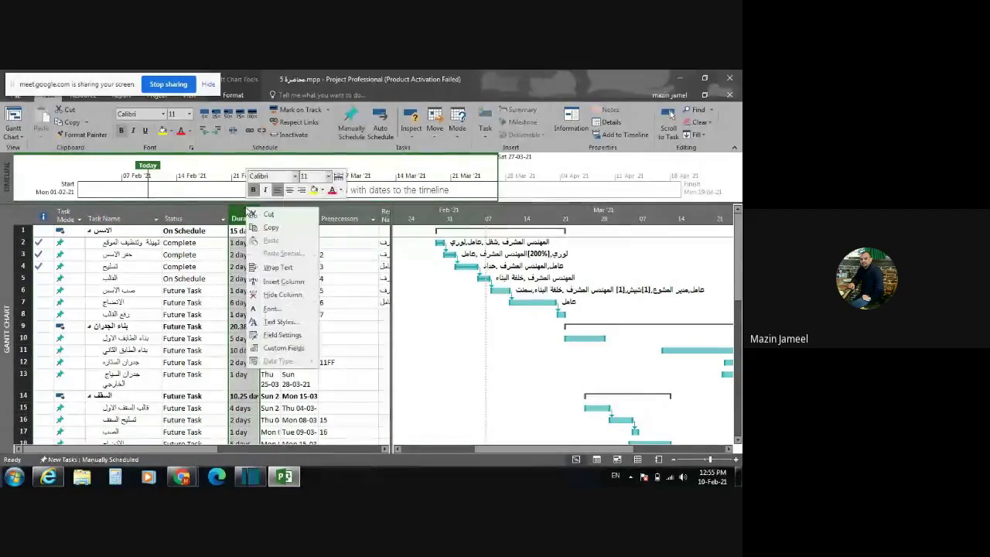
{"action": "left_click", "coordinate": [283, 281]}
{"action": "scroll", "coordinate": [263, 325], "scroll_direction": "down", "scroll_amount": 10}
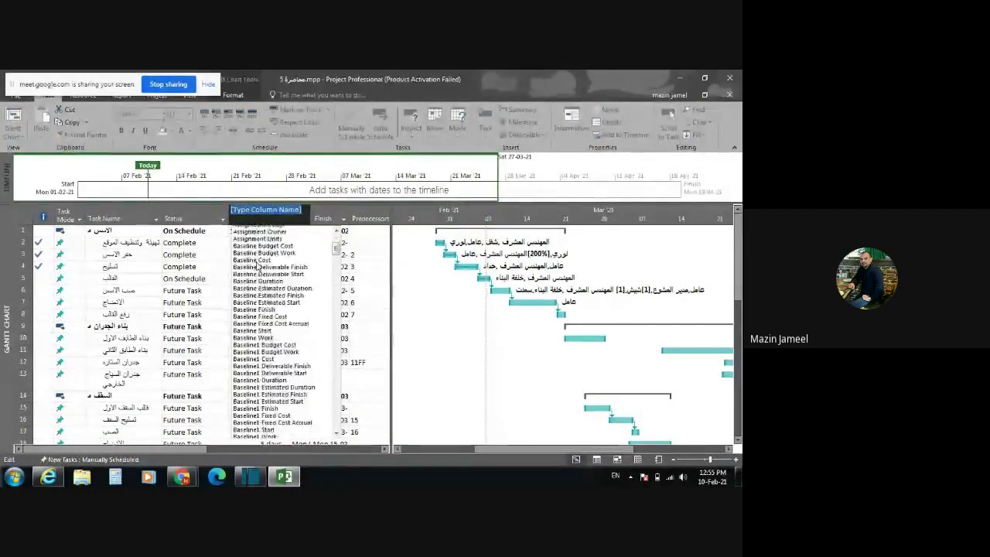
{"action": "scroll", "coordinate": [258, 271], "scroll_direction": "down", "scroll_amount": 20}
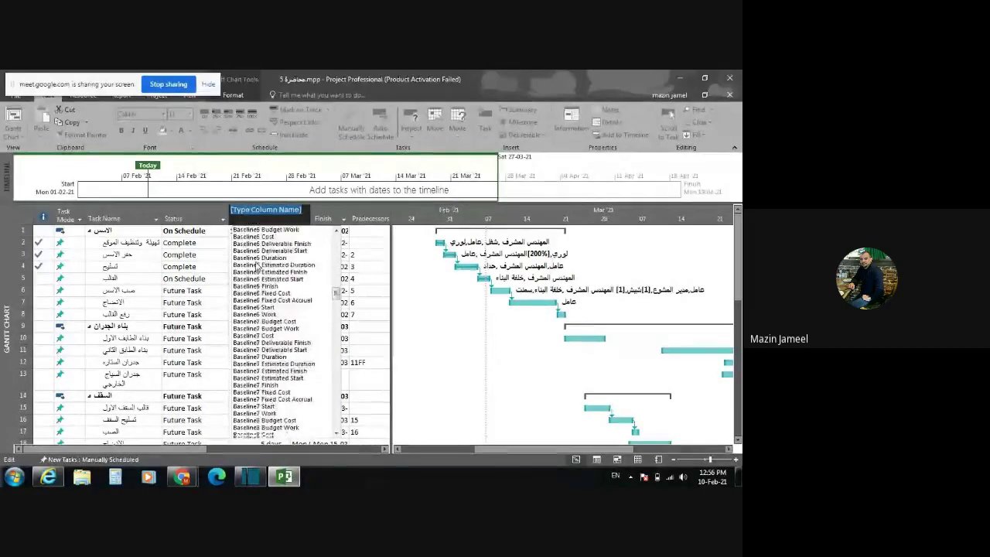
{"action": "scroll", "coordinate": [287, 248], "scroll_direction": "down", "scroll_amount": 15}
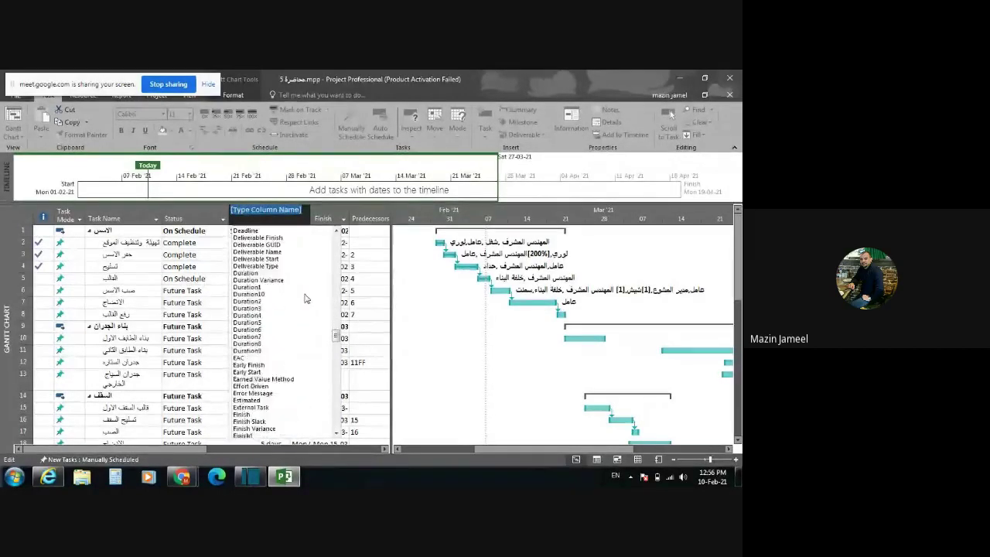
{"action": "scroll", "coordinate": [305, 299], "scroll_direction": "down", "scroll_amount": 20}
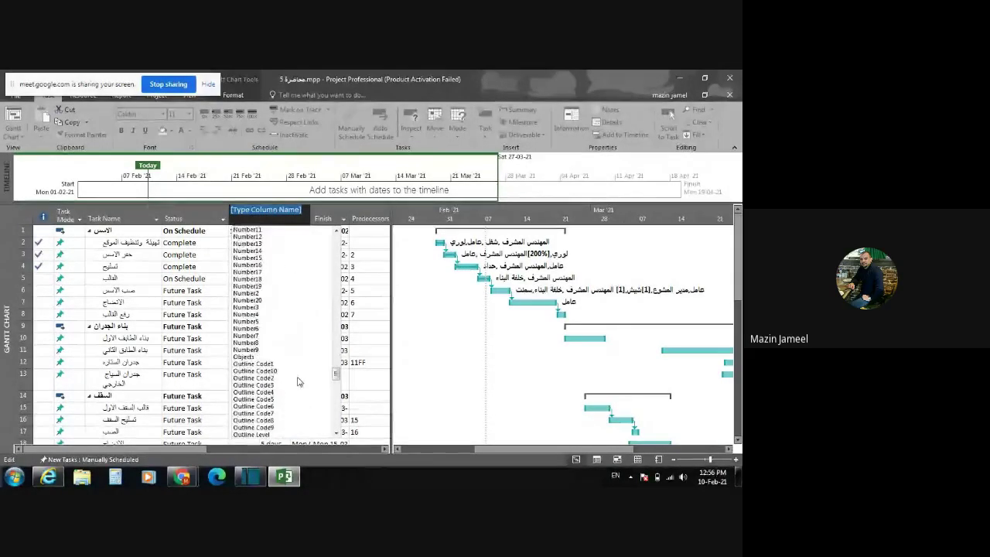
{"action": "scroll", "coordinate": [286, 386], "scroll_direction": "down", "scroll_amount": 20}
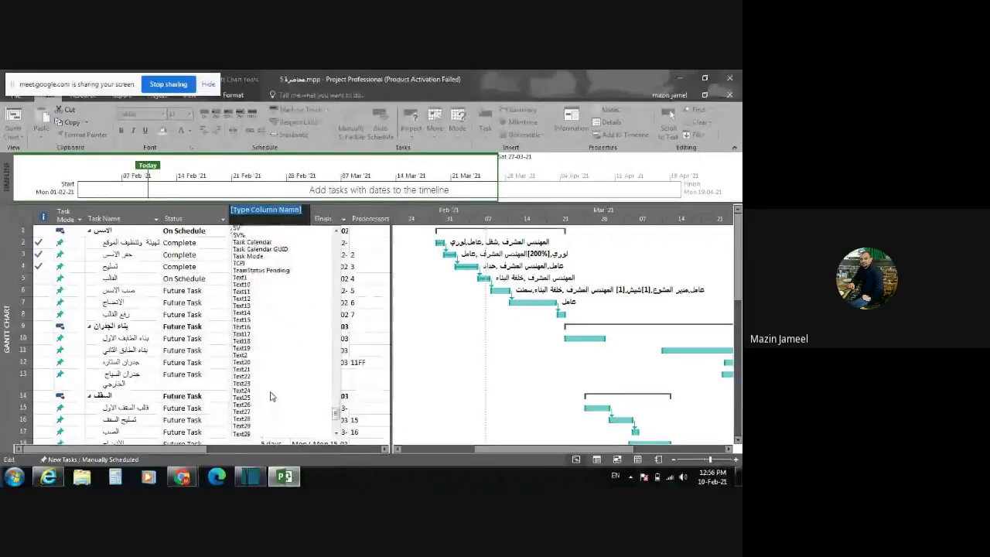
{"action": "scroll", "coordinate": [270, 396], "scroll_direction": "up", "scroll_amount": 3}
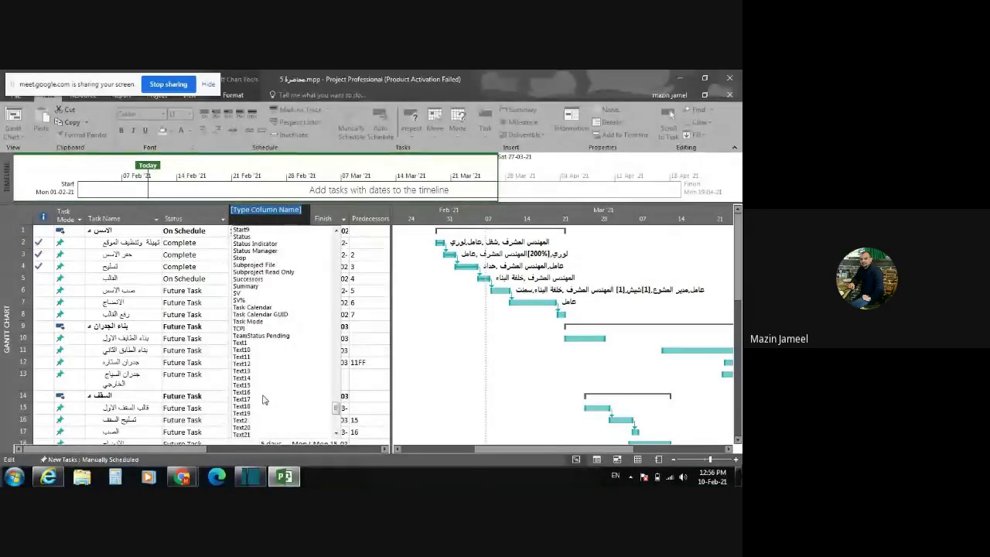
{"action": "scroll", "coordinate": [263, 399], "scroll_direction": "up", "scroll_amount": 1}
{"action": "left_click", "coordinate": [269, 265]}
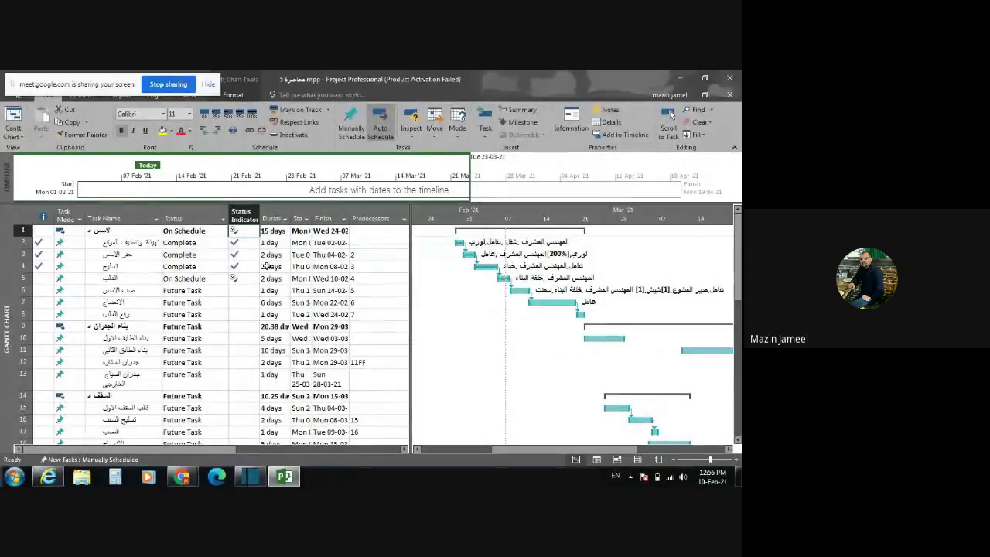
{"action": "left_click", "coordinate": [251, 314]}
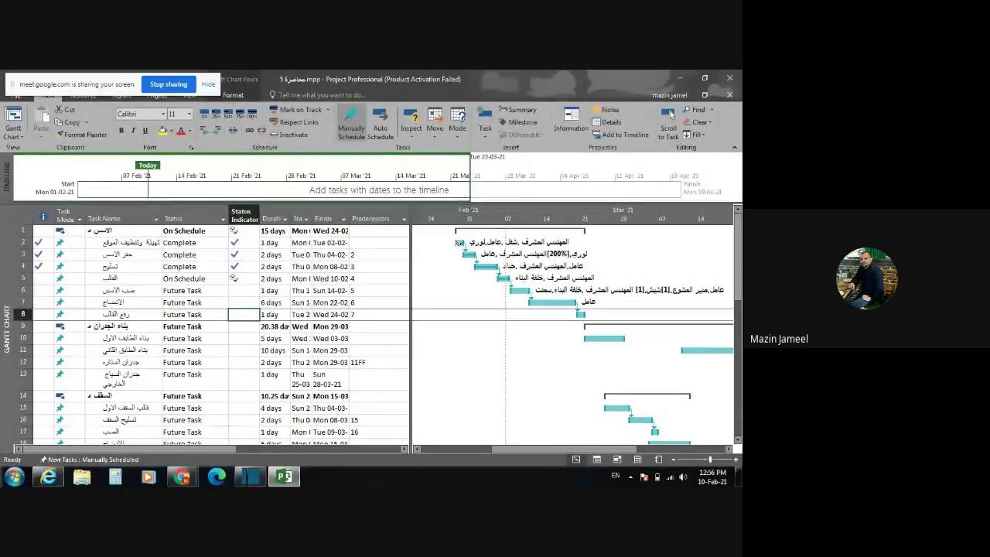
Set the foundation excavation task in row 3 to 75% complete and compare its status indicator with its Gantt bar.
{"action": "mouse_move", "coordinate": [458, 242]}
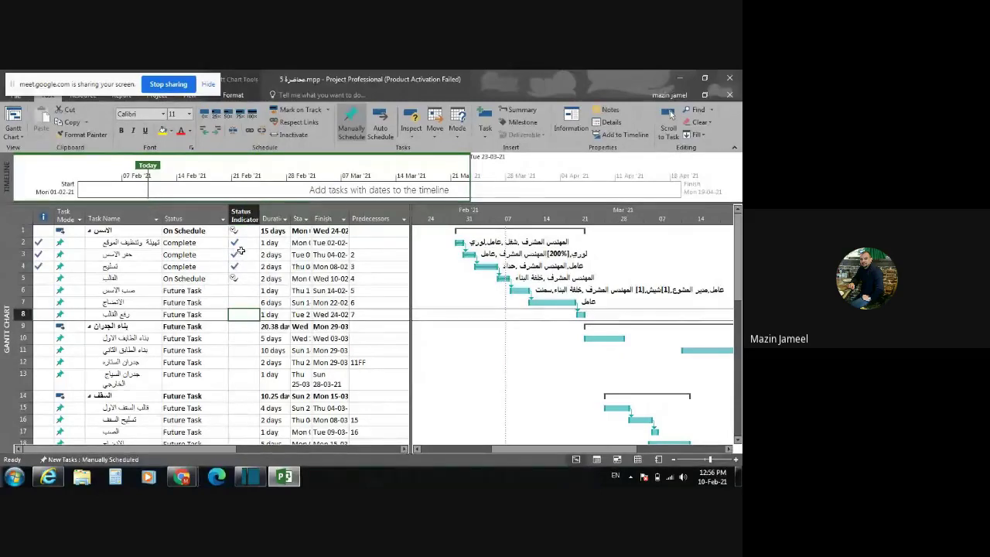
{"action": "mouse_move", "coordinate": [238, 256]}
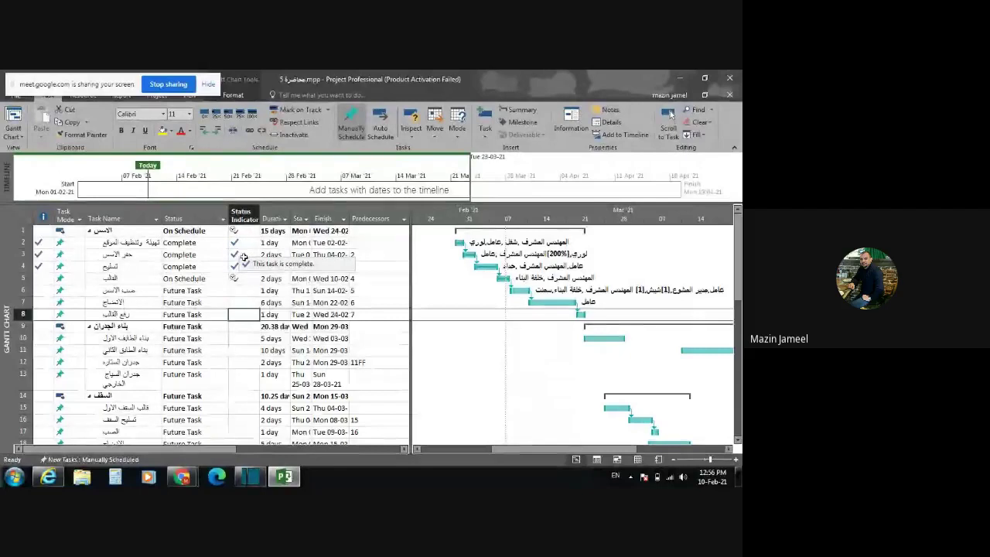
{"action": "mouse_move", "coordinate": [470, 259]}
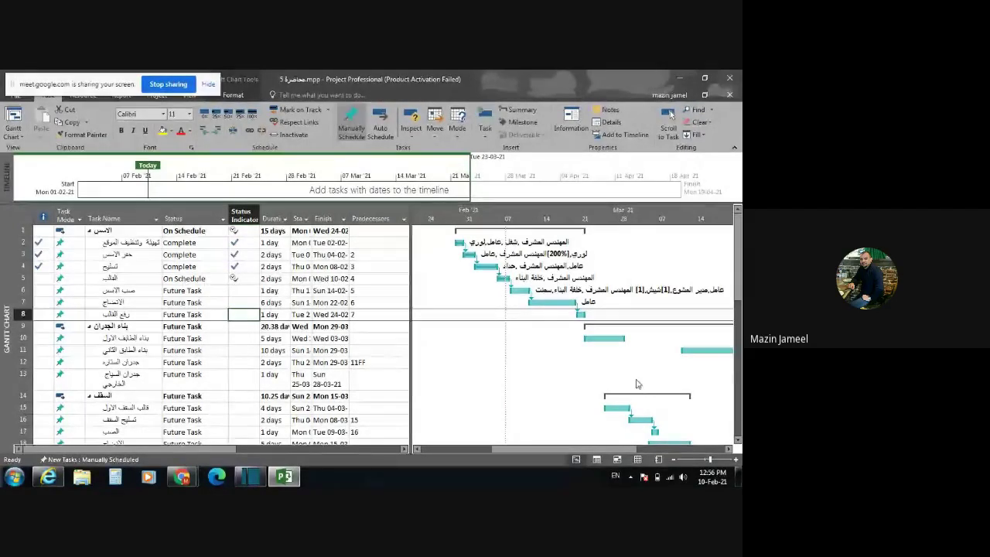
{"action": "left_click", "coordinate": [736, 459]}
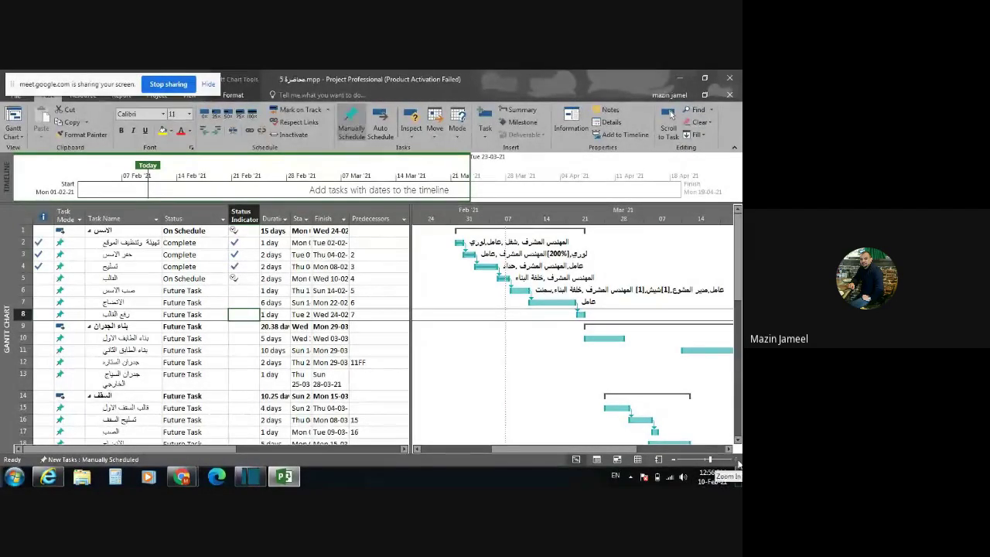
{"action": "left_click_drag", "start_coordinate": [550, 450], "coordinate": [518, 451]}
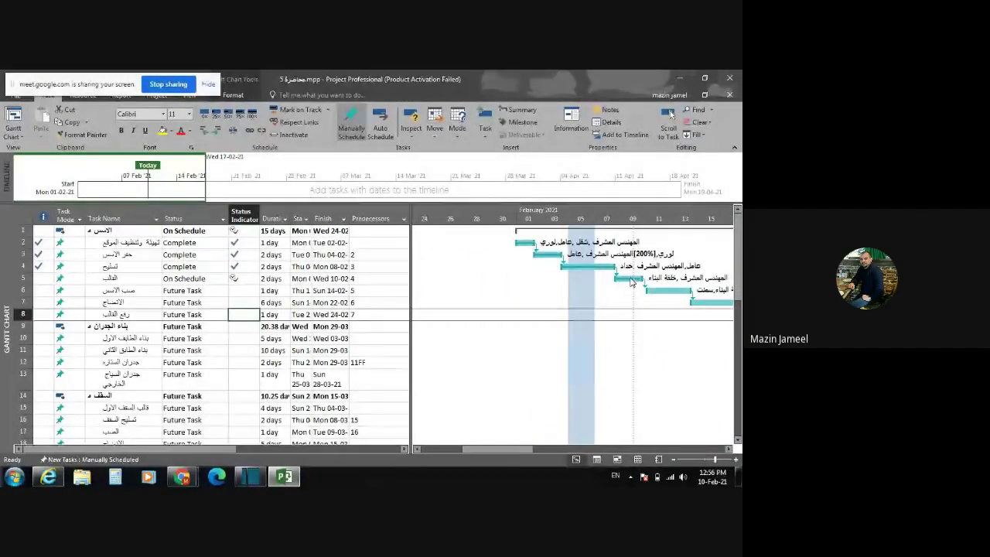
{"action": "left_click", "coordinate": [544, 259]}
{"action": "mouse_move", "coordinate": [545, 260]}
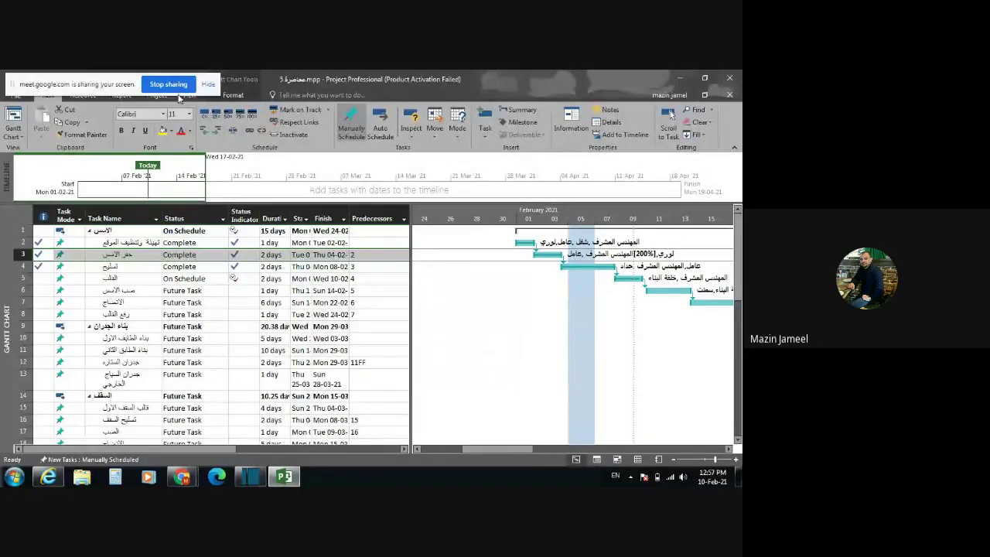
{"action": "left_click", "coordinate": [239, 114]}
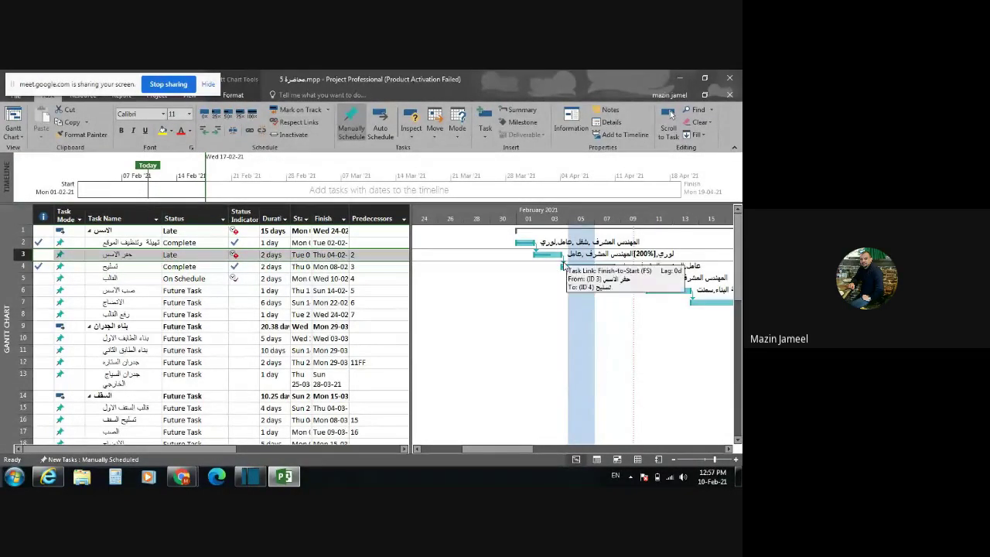
{"action": "left_click", "coordinate": [234, 313]}
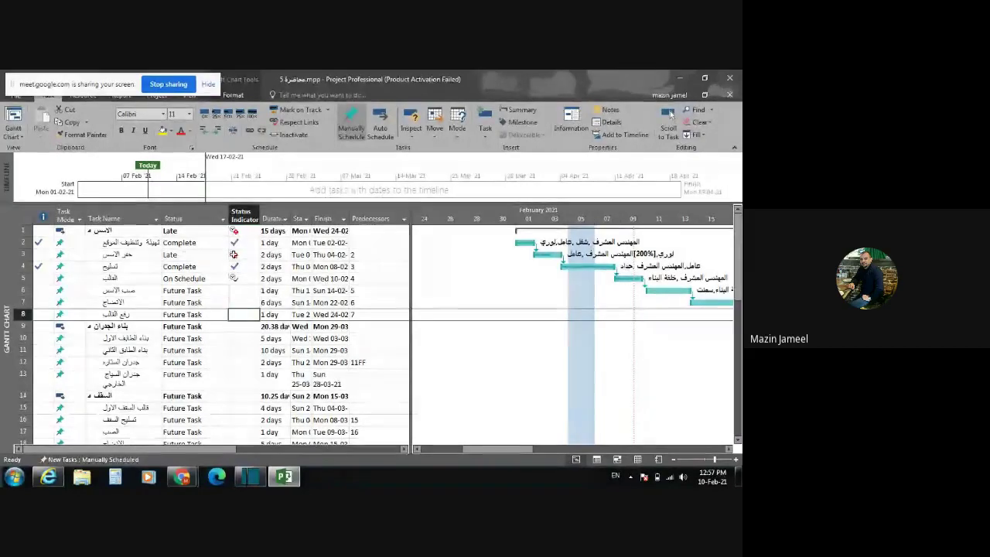
{"action": "mouse_move", "coordinate": [233, 256]}
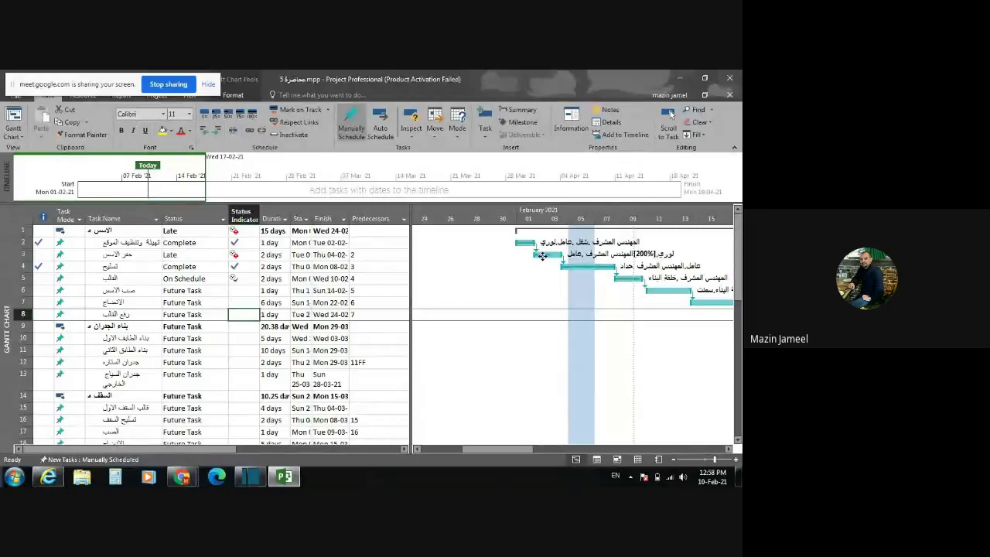
{"action": "mouse_move", "coordinate": [544, 256]}
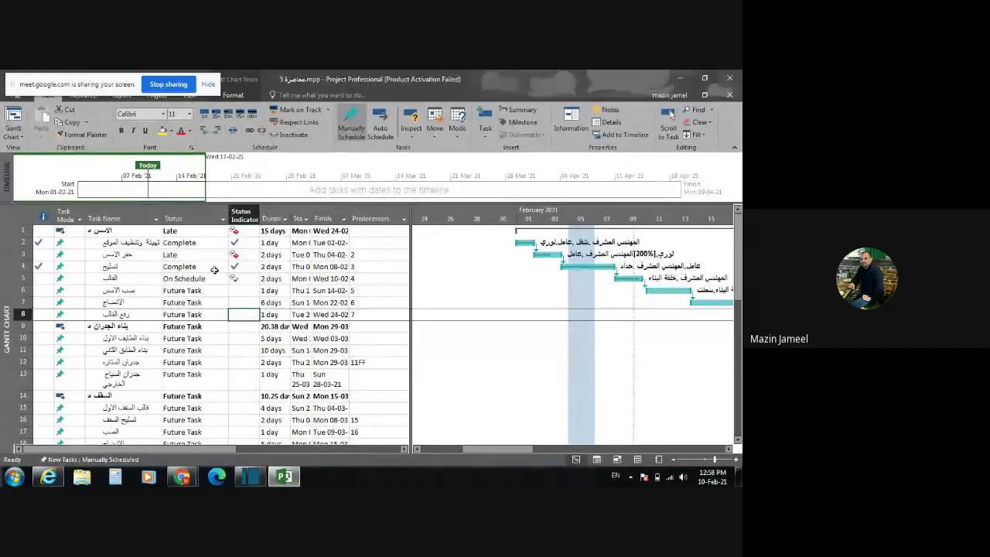
{"action": "mouse_move", "coordinate": [247, 280]}
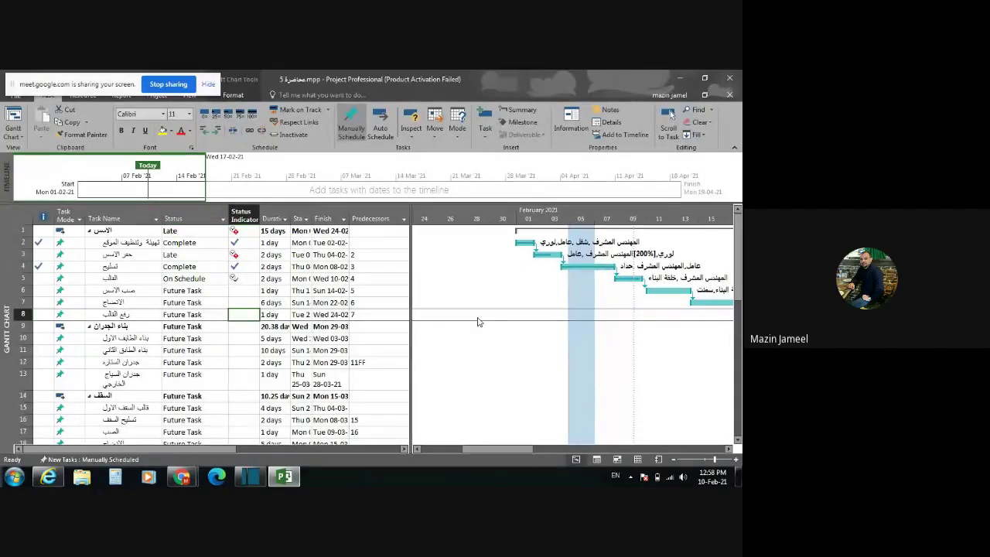
Show the Late Tasks bar style in the Gantt chart and review the foundation bars through mid-February 2021.
{"action": "right_click", "coordinate": [447, 275]}
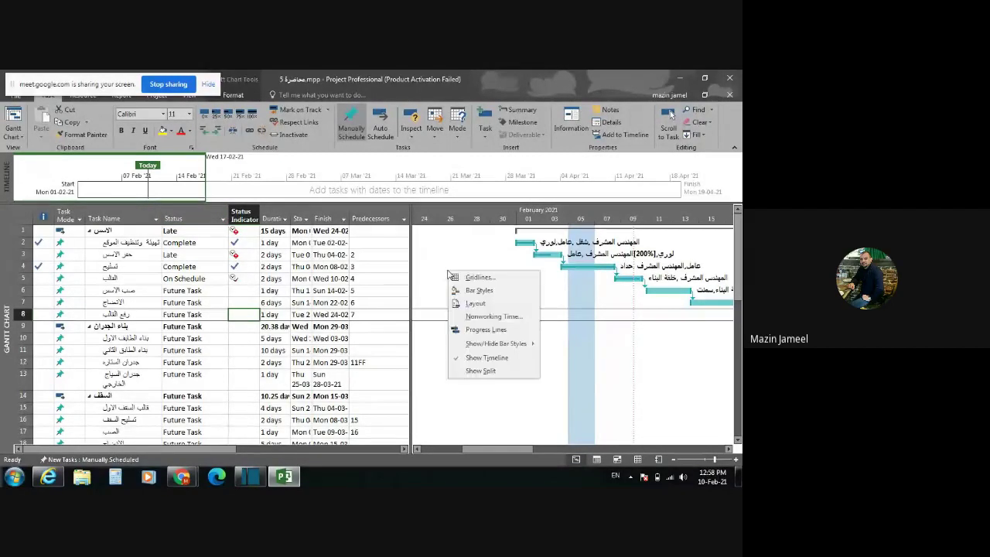
{"action": "mouse_move", "coordinate": [504, 351]}
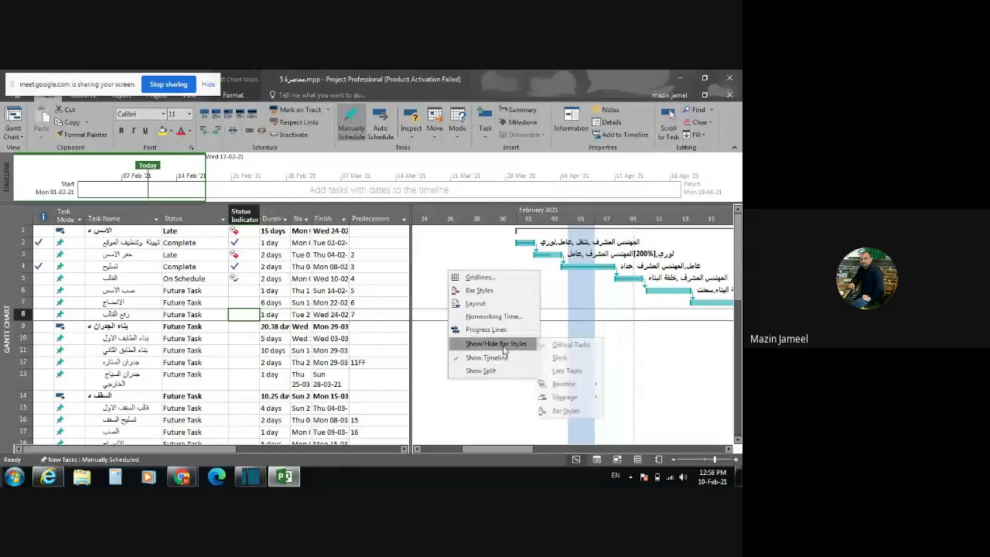
{"action": "left_click", "coordinate": [570, 376]}
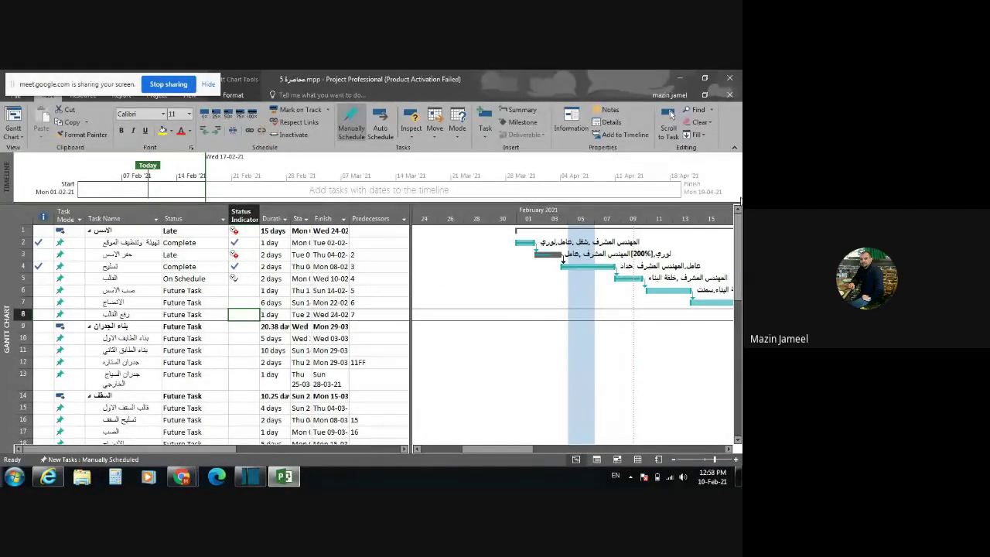
{"action": "left_click_drag", "start_coordinate": [519, 449], "coordinate": [530, 447]}
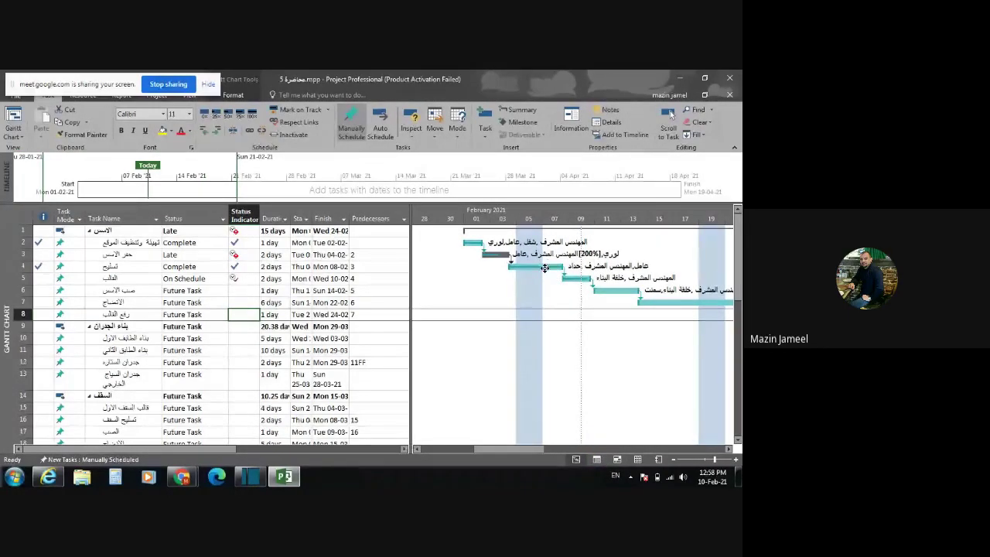
Format the late bar of the row 3 excavation task with a dark red middle color.
{"action": "right_click", "coordinate": [498, 334]}
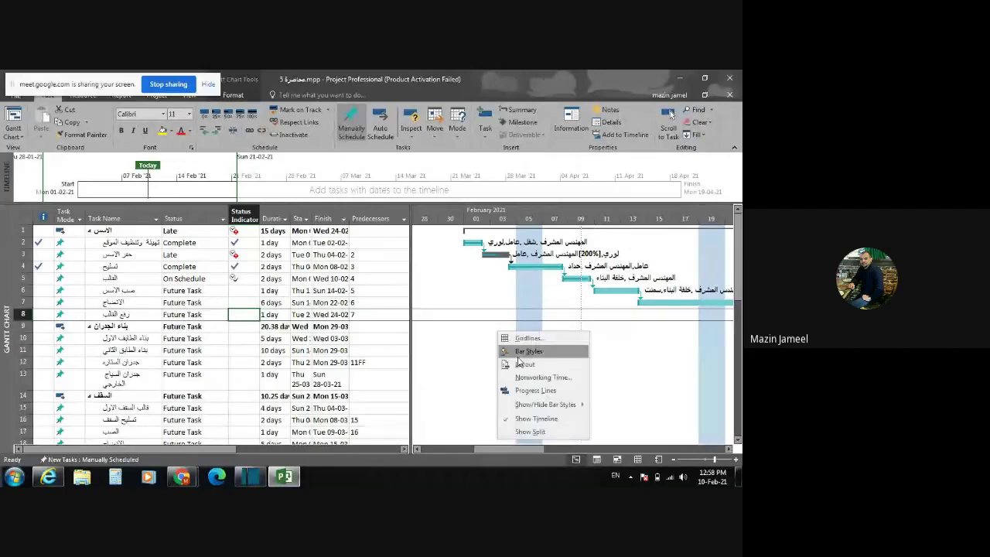
{"action": "left_click", "coordinate": [508, 260]}
{"action": "mouse_move", "coordinate": [500, 256]}
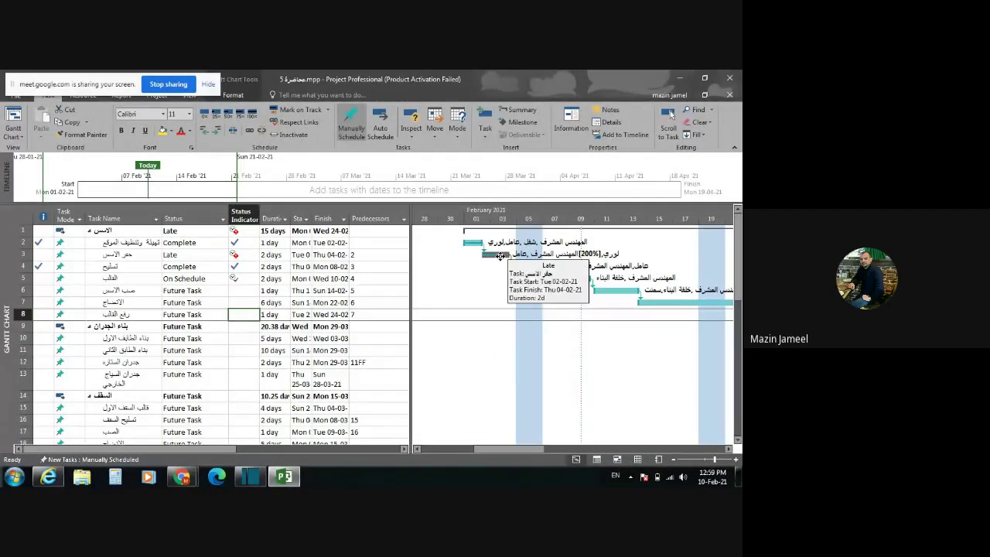
{"action": "double_click", "coordinate": [501, 256]}
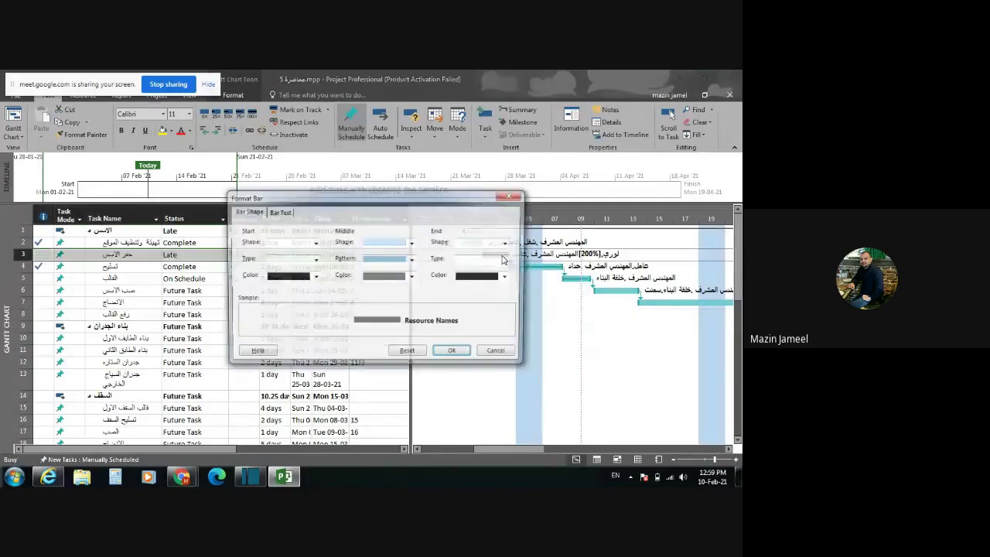
{"action": "left_click", "coordinate": [413, 277]}
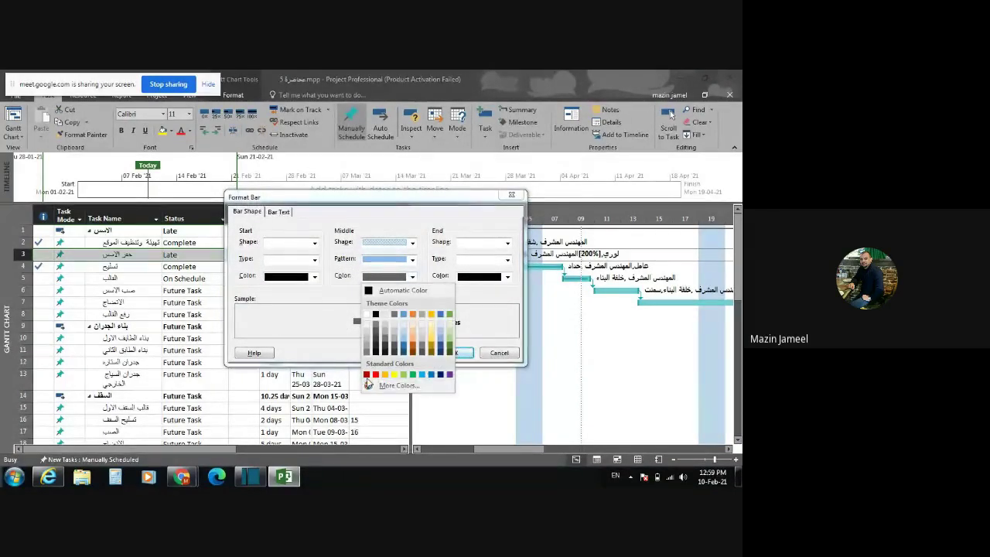
{"action": "left_click", "coordinate": [366, 374]}
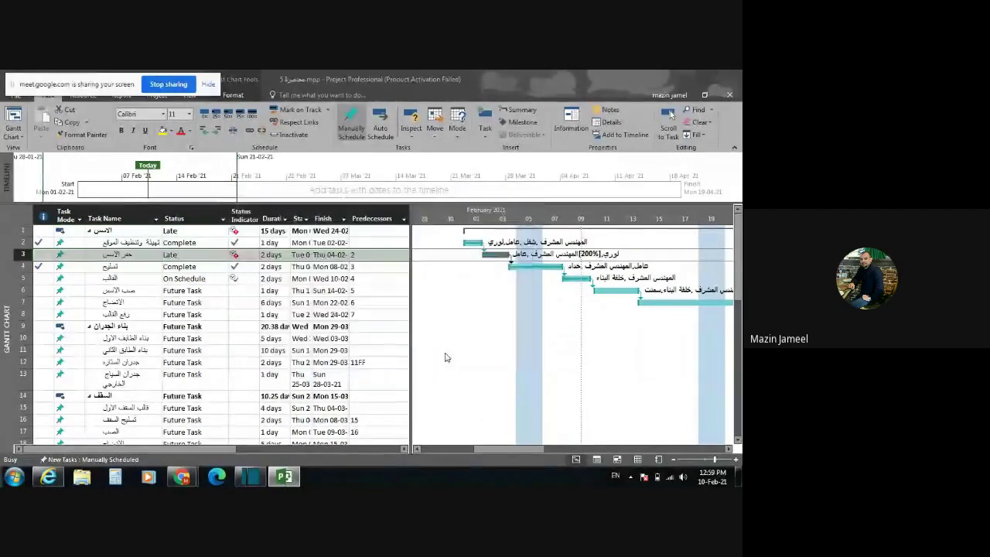
{"action": "left_click", "coordinate": [452, 352]}
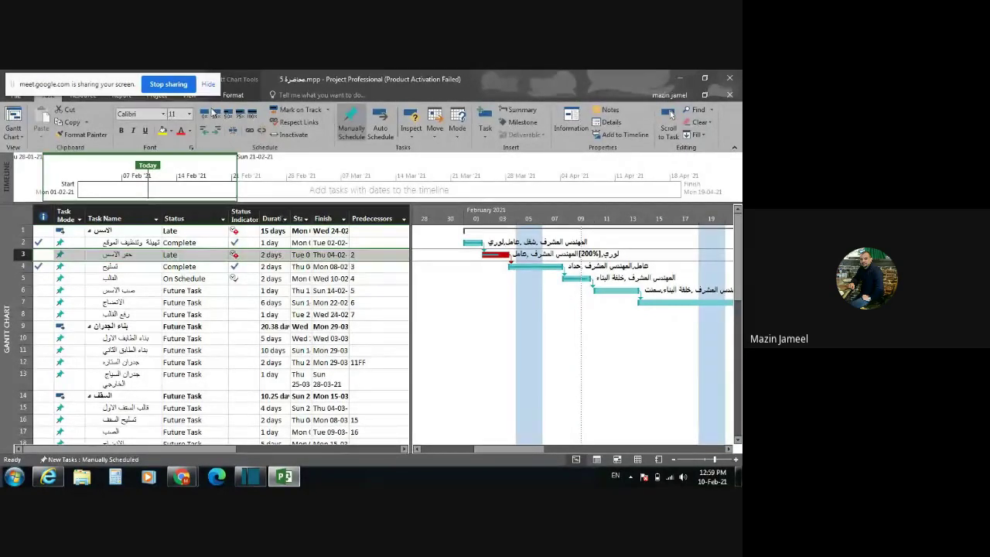
Mark the excavation task in row 3 as 100% complete and save the project file.
{"action": "left_click", "coordinate": [252, 113]}
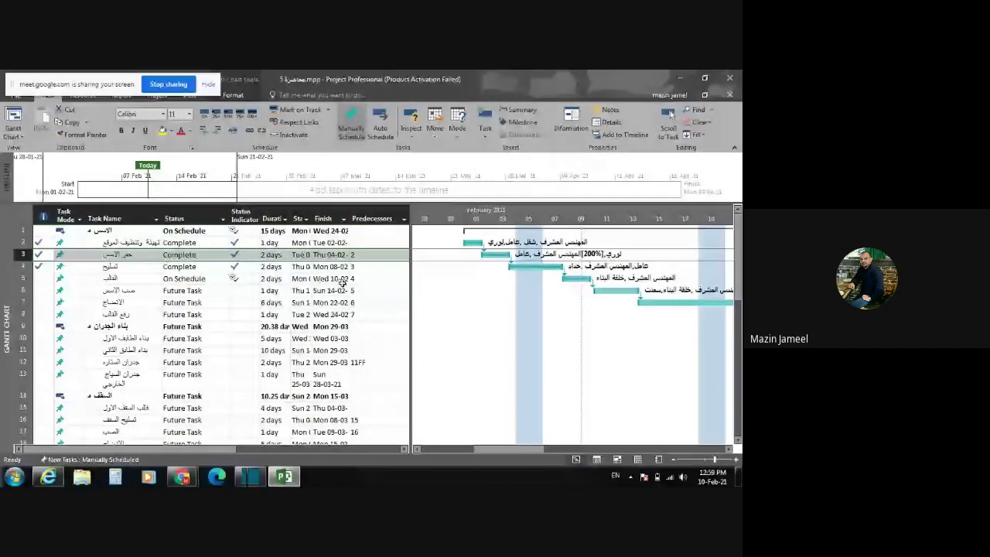
{"action": "mouse_move", "coordinate": [247, 257]}
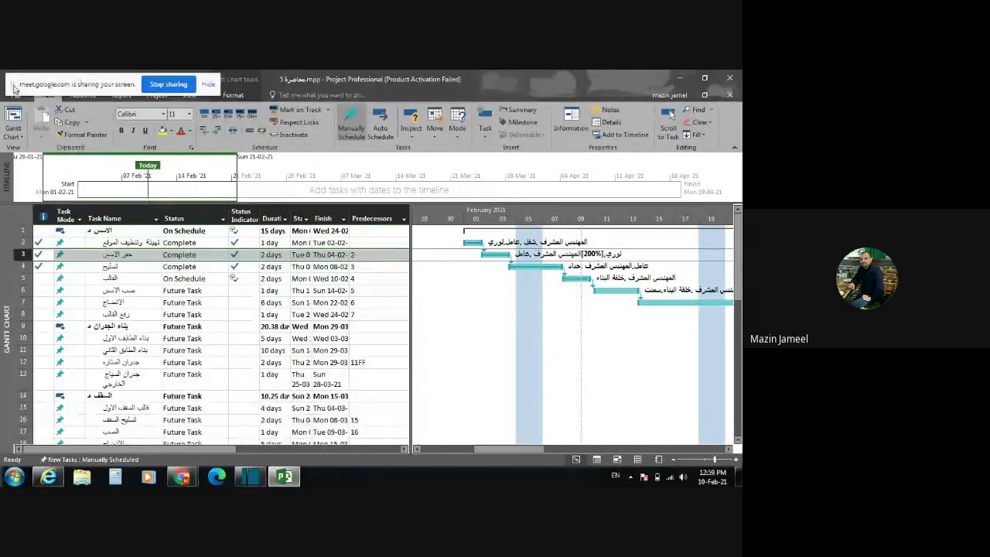
{"action": "left_click_drag", "start_coordinate": [14, 89], "coordinate": [512, 434]}
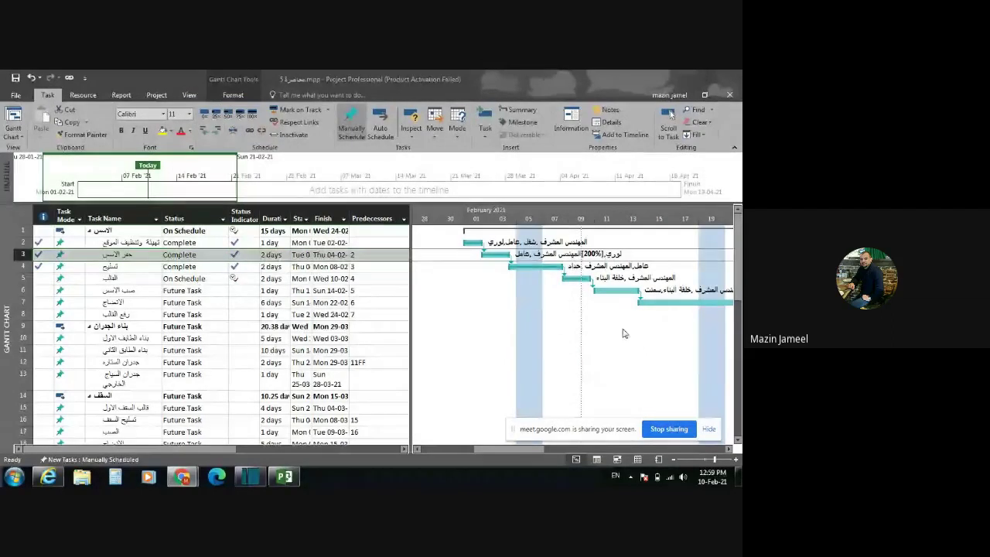
{"action": "scroll", "coordinate": [377, 324], "scroll_direction": "down", "scroll_amount": 3}
{"action": "scroll", "coordinate": [378, 324], "scroll_direction": "up", "scroll_amount": 3}
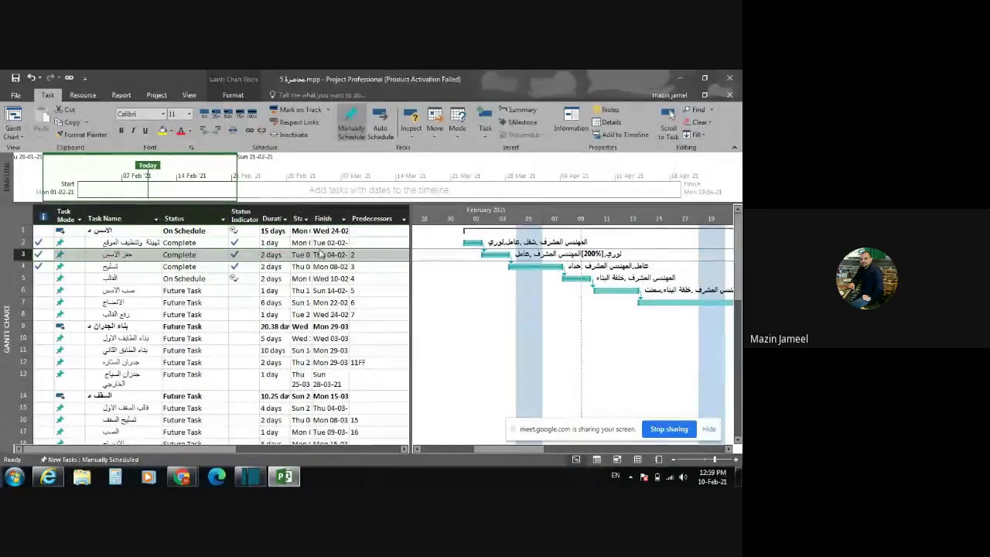
{"action": "key", "text": "ctrl+s"}
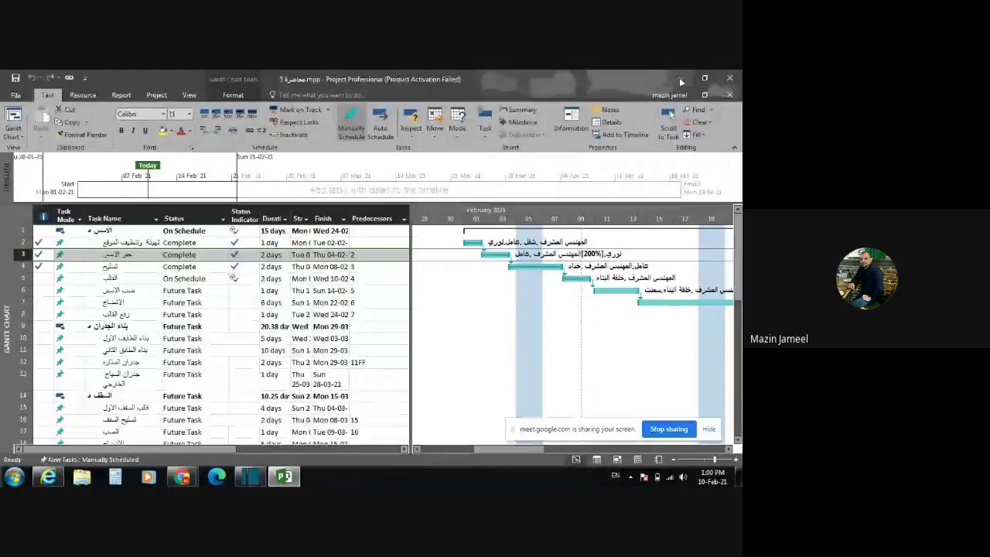
Minimize the project, switch to the Google Meet window and request to stop recording the meeting.
{"action": "left_click", "coordinate": [679, 78]}
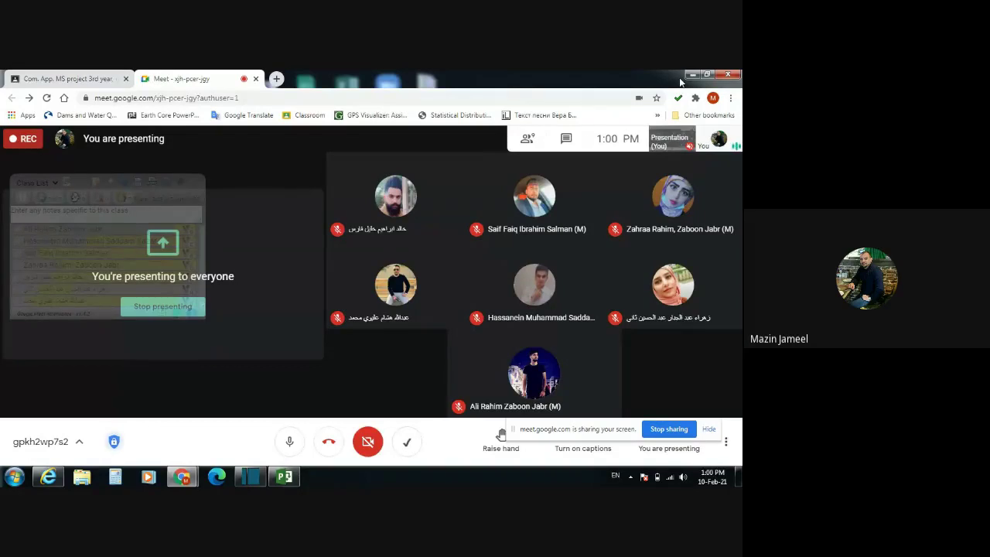
{"action": "double_click", "coordinate": [680, 81]}
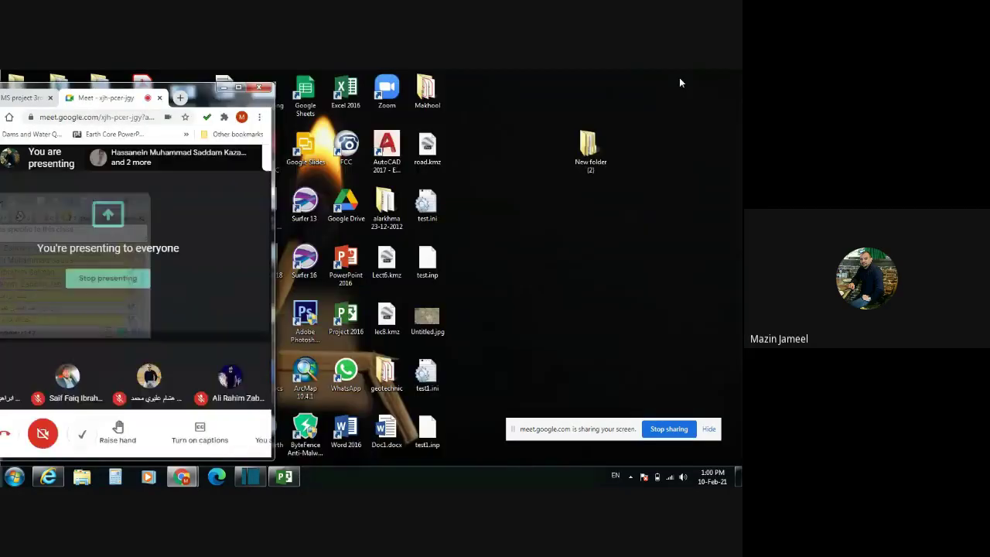
{"action": "double_click", "coordinate": [242, 92]}
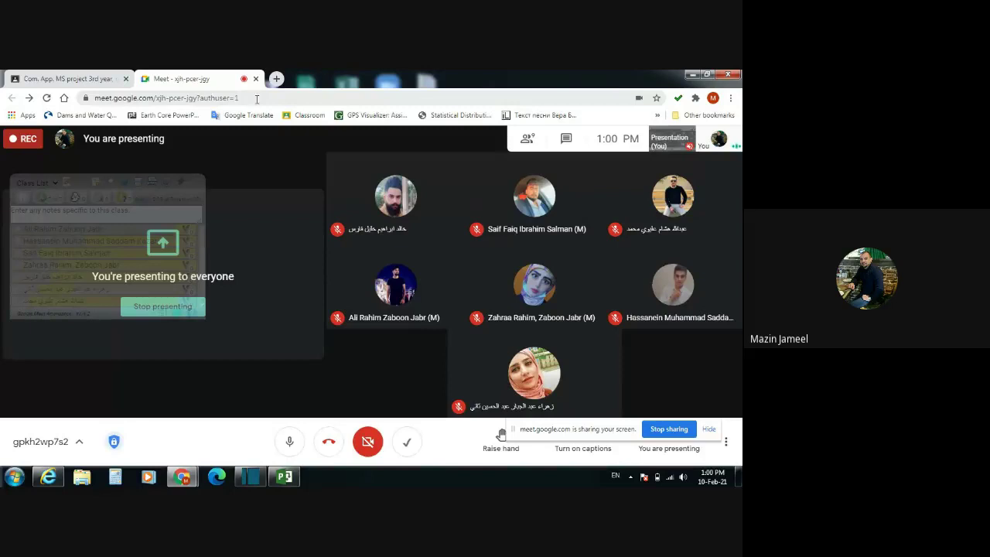
{"action": "left_click", "coordinate": [726, 440]}
{"action": "left_click", "coordinate": [675, 198]}
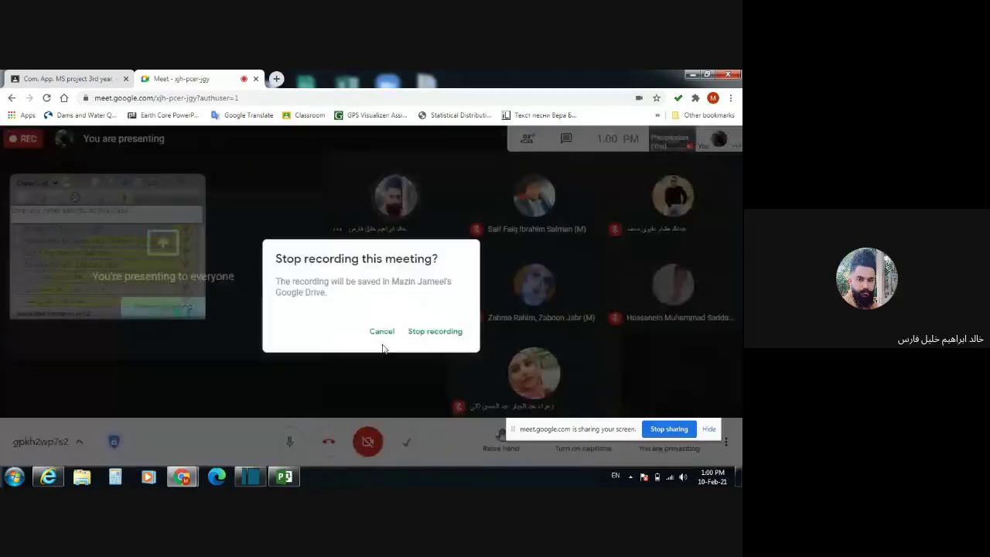